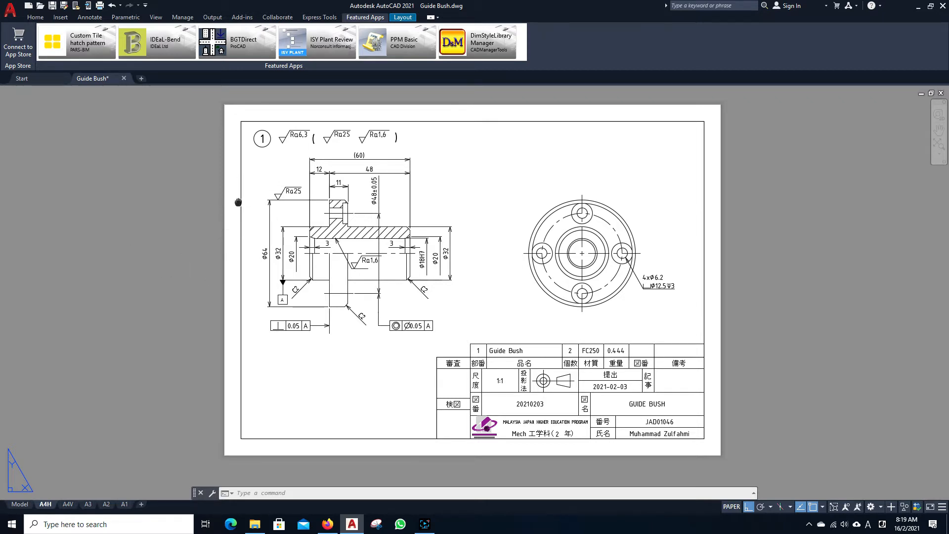
pyautogui.moveTo(238, 202); pyautogui.dragTo(199, 245, button='middle')
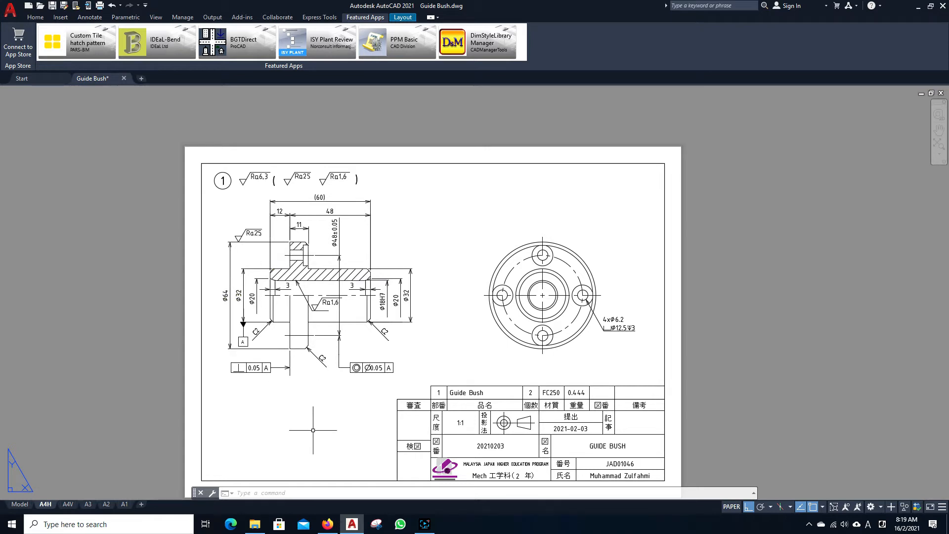
pyautogui.click(339, 527)
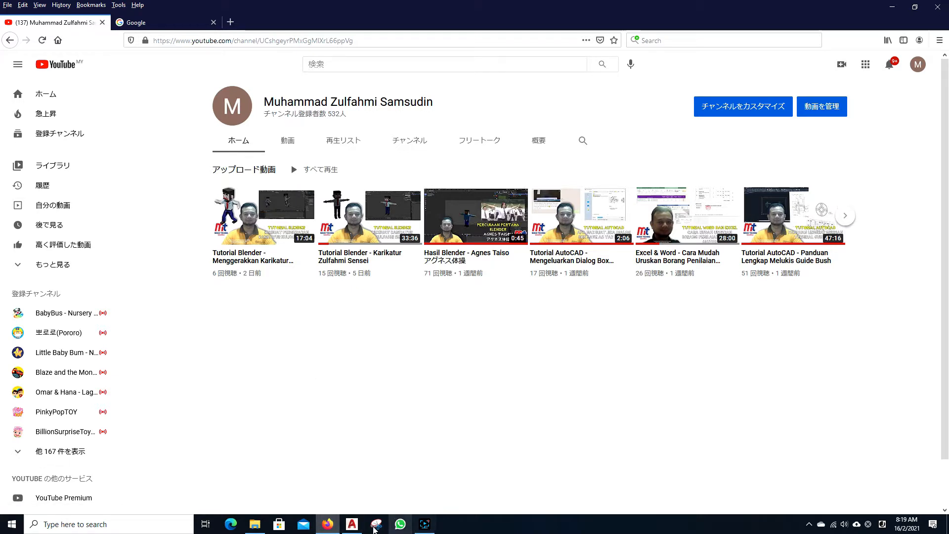
pyautogui.click(352, 524)
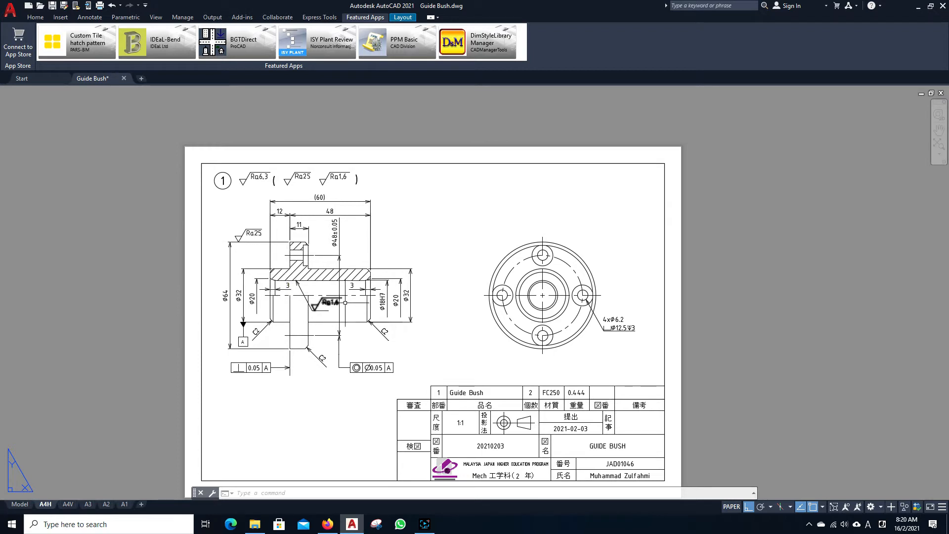
# Step: Switch from the A4H layout to model space and locate the original guide bush views
pyautogui.click(18, 504)
pyautogui.scroll(-10, 368, 368)
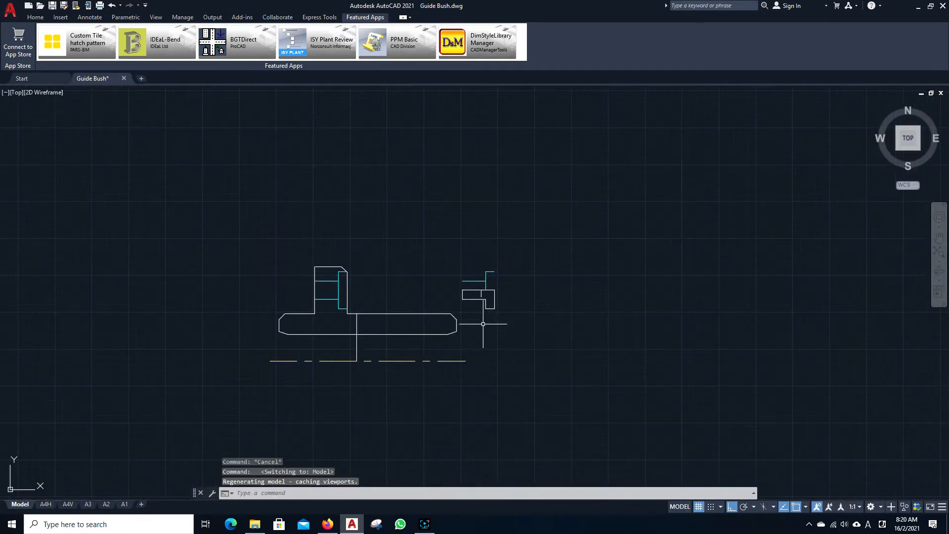
pyautogui.moveTo(407, 315); pyautogui.dragTo(211, 291, button='middle')
pyautogui.scroll(4, 120, 277)
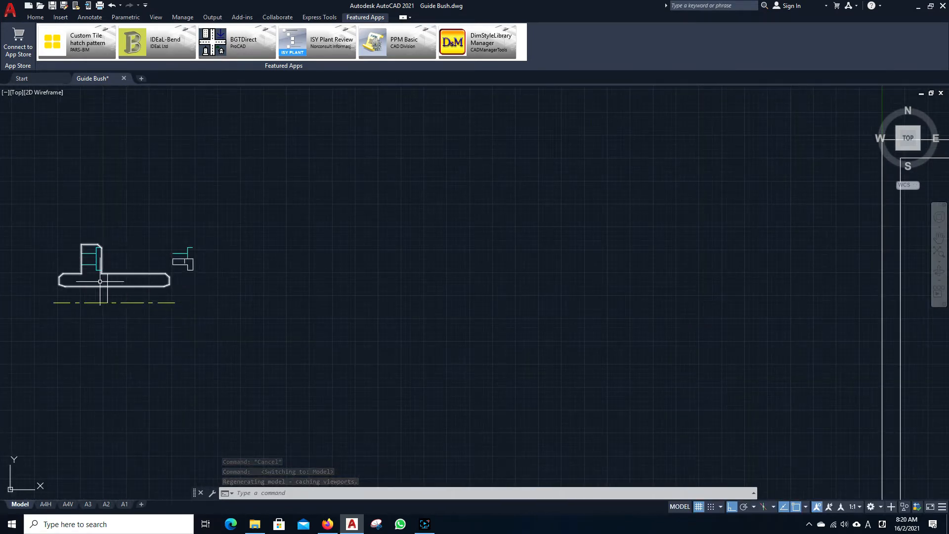
pyautogui.scroll(-4, 356, 304)
pyautogui.moveTo(398, 314); pyautogui.dragTo(200, 301, button='middle')
pyautogui.scroll(4, 364, 290)
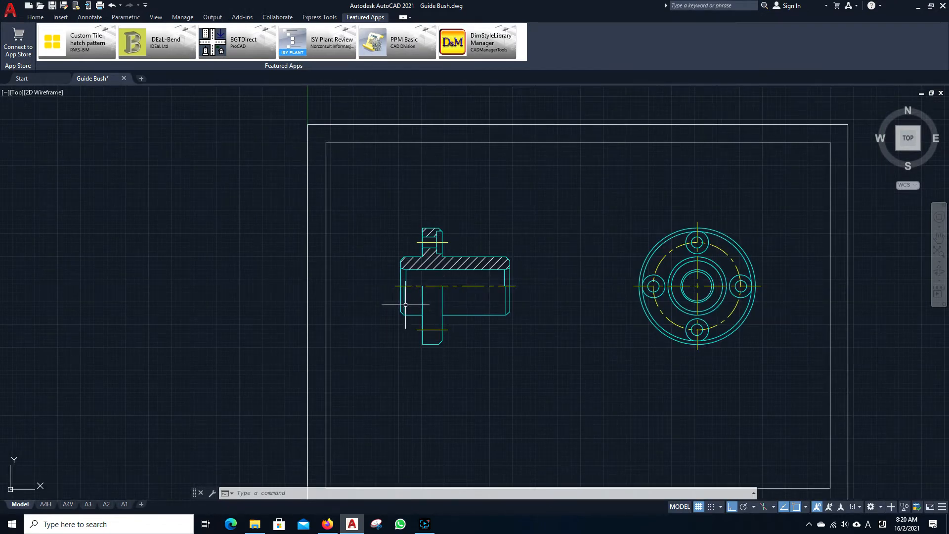
# Step: Copy the upper half of the hatched section view with its centreline 250 units horizontally to the left, outside the sheet frame
pyautogui.click(377, 213)
pyautogui.click(545, 286)
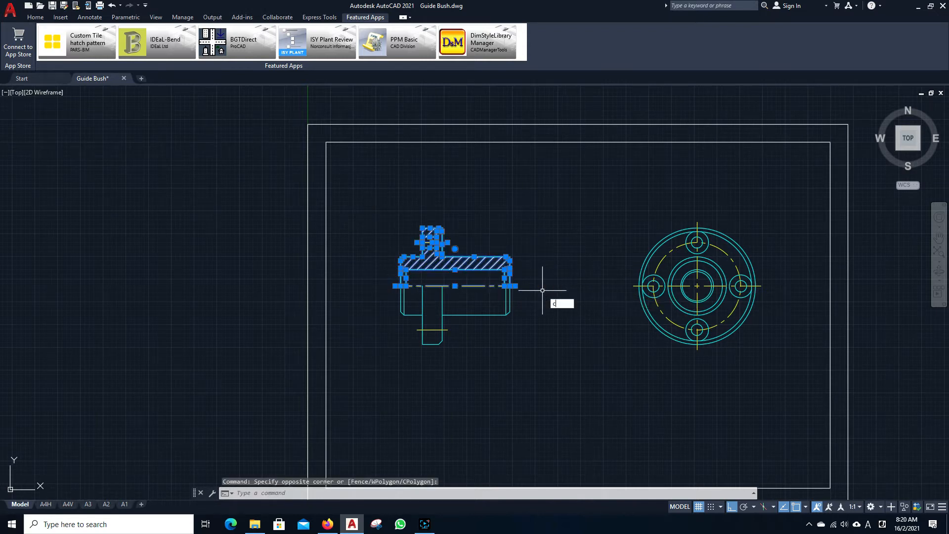
pyautogui.write('co')
pyautogui.press('Return')
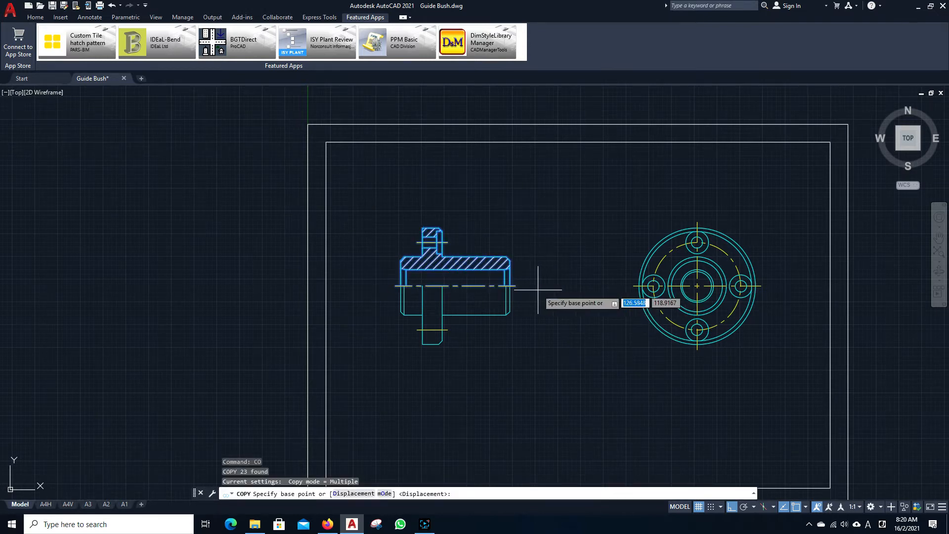
pyautogui.click(514, 374)
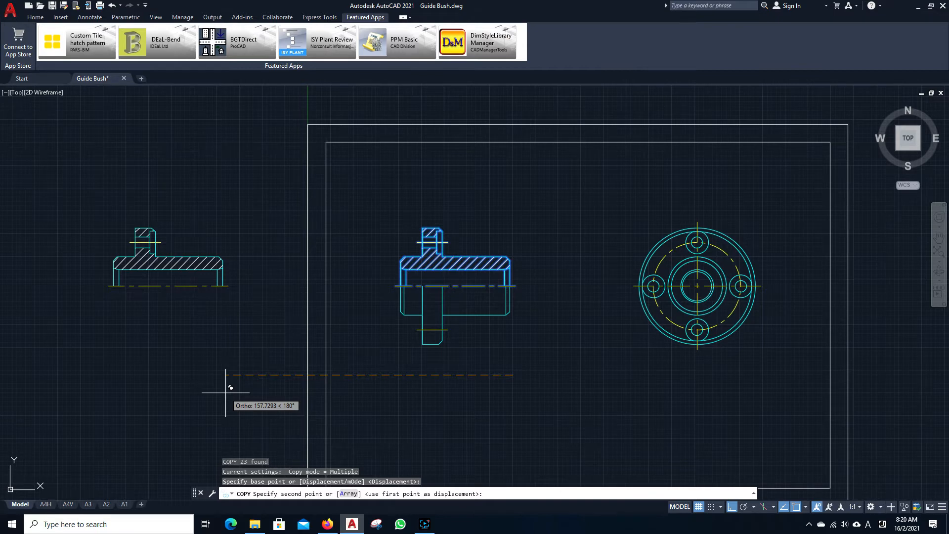
pyautogui.write('25')
pyautogui.press('Return')
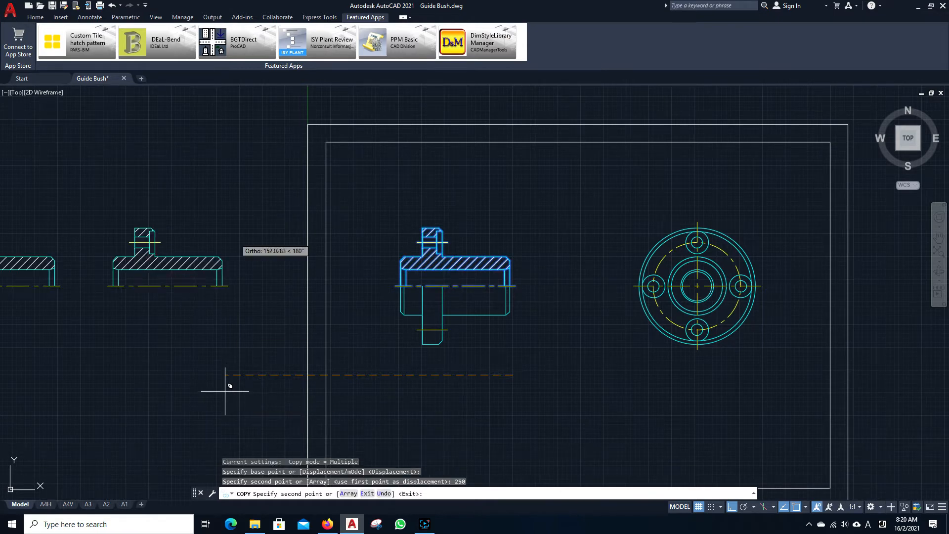
pyautogui.scroll(-4, 163, 277)
pyautogui.press('Escape')
# Step: Trim away the vertical lines between the copied section and its main centreline, and erase the section's hatch
pyautogui.moveTo(188, 298); pyautogui.dragTo(303, 334, button='middle')
pyautogui.scroll(5, 276, 273)
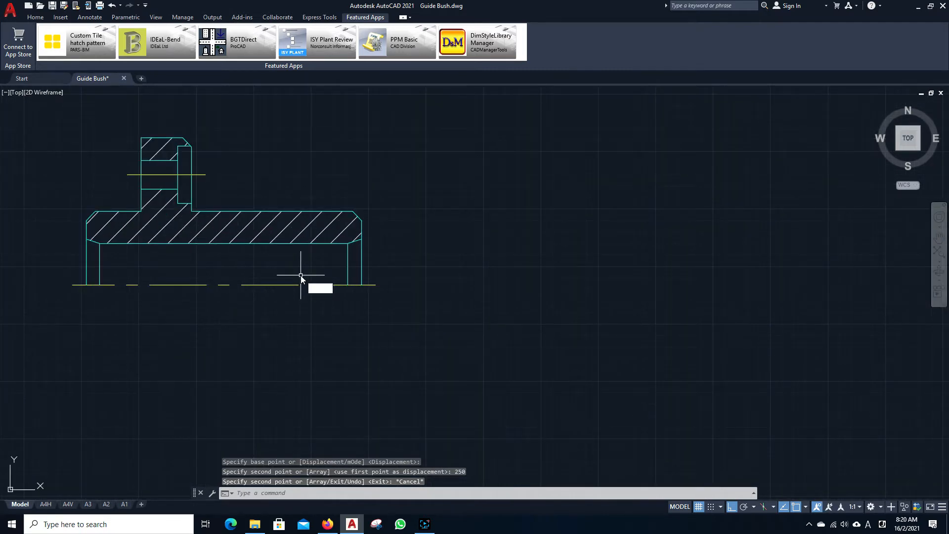
pyautogui.write('tr')
pyautogui.press('Return')
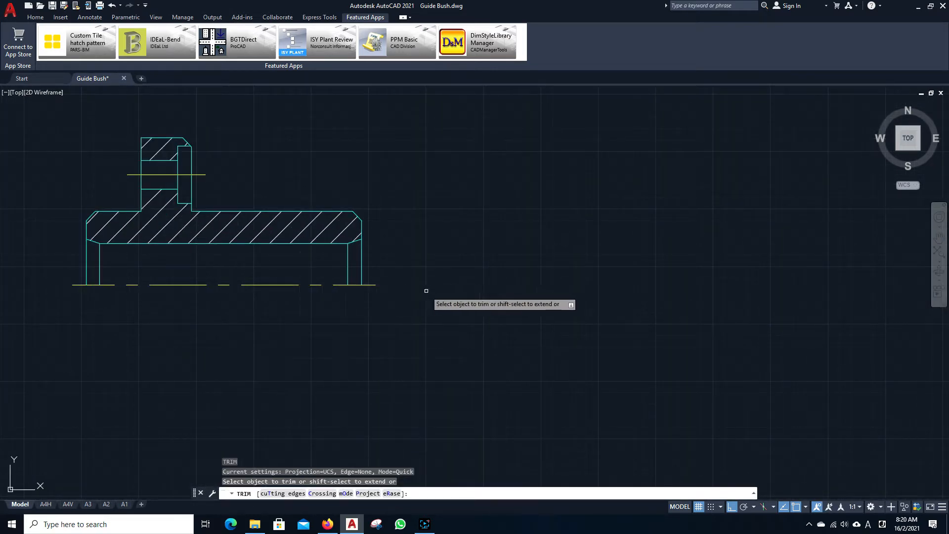
pyautogui.click(432, 266)
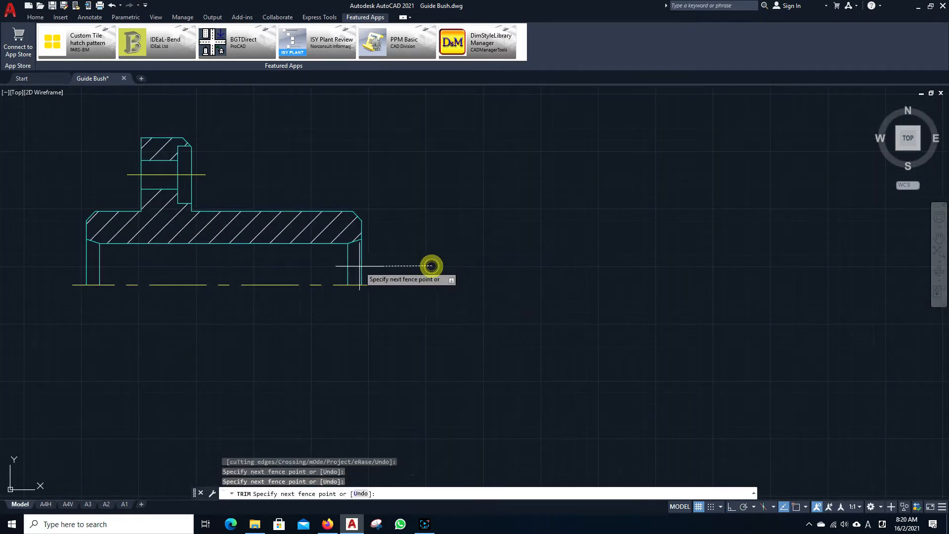
pyautogui.click(28, 266)
pyautogui.press('Return')
pyautogui.press('Escape')
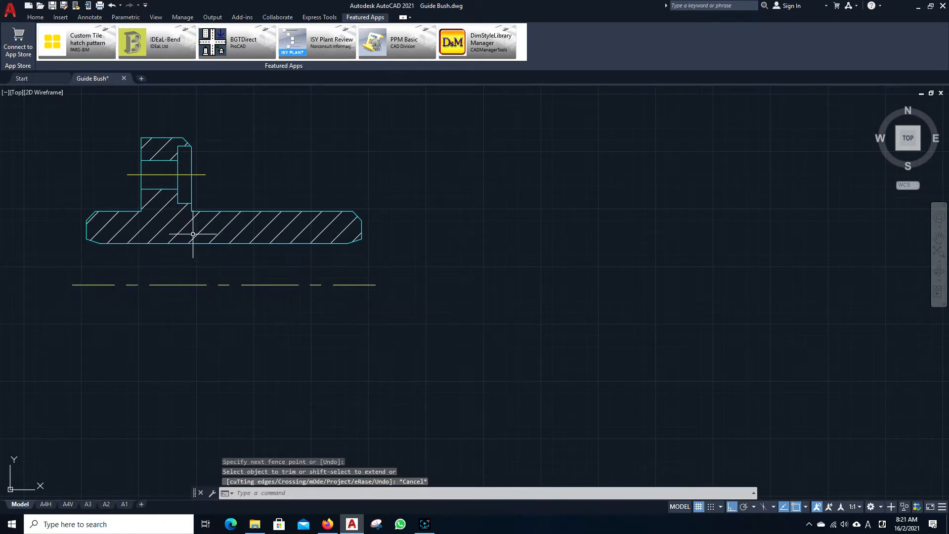
pyautogui.click(180, 229)
pyautogui.press('Delete')
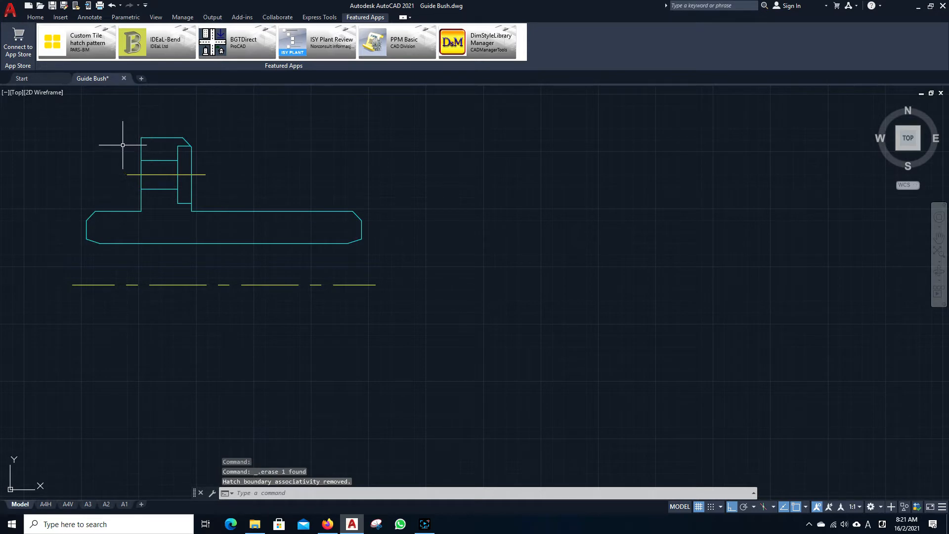
pyautogui.click(110, 141)
pyautogui.click(225, 205)
pyautogui.write('co')
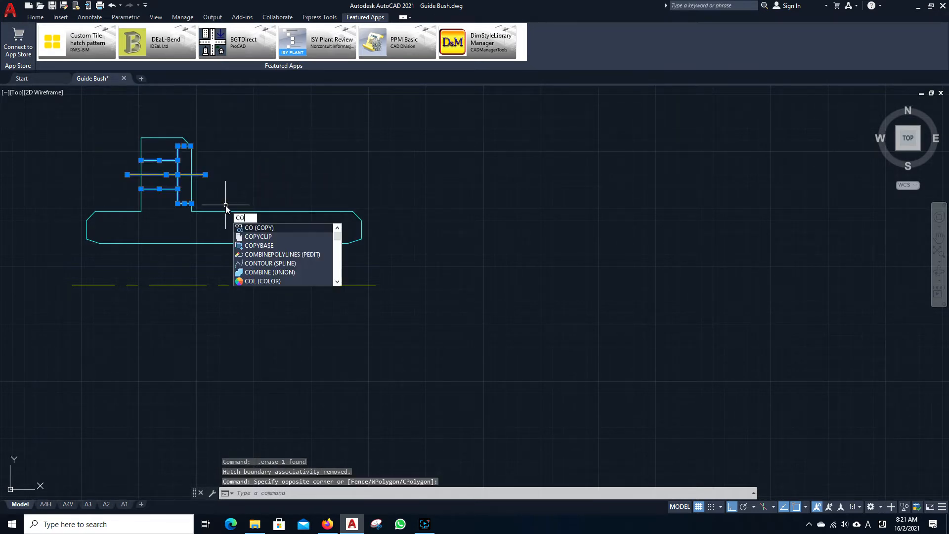
pyautogui.press('Return')
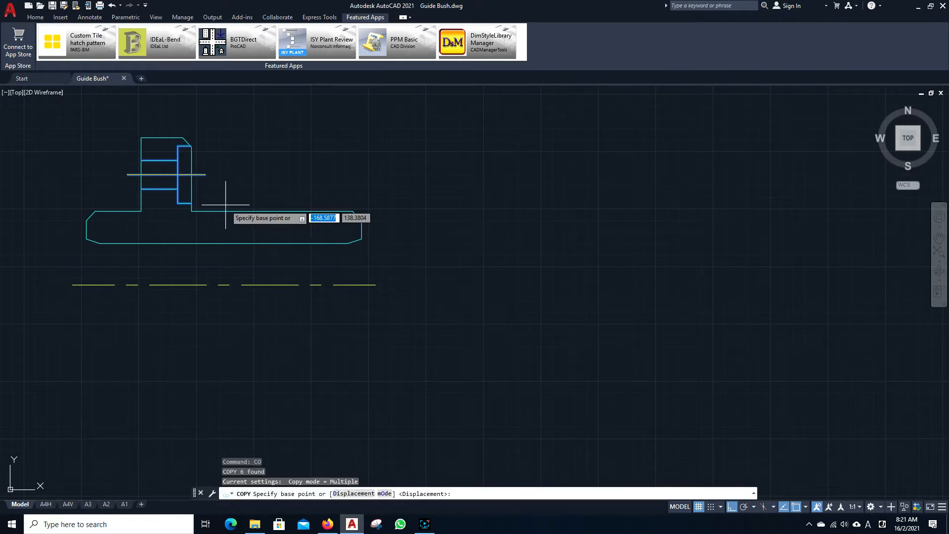
pyautogui.press('Escape')
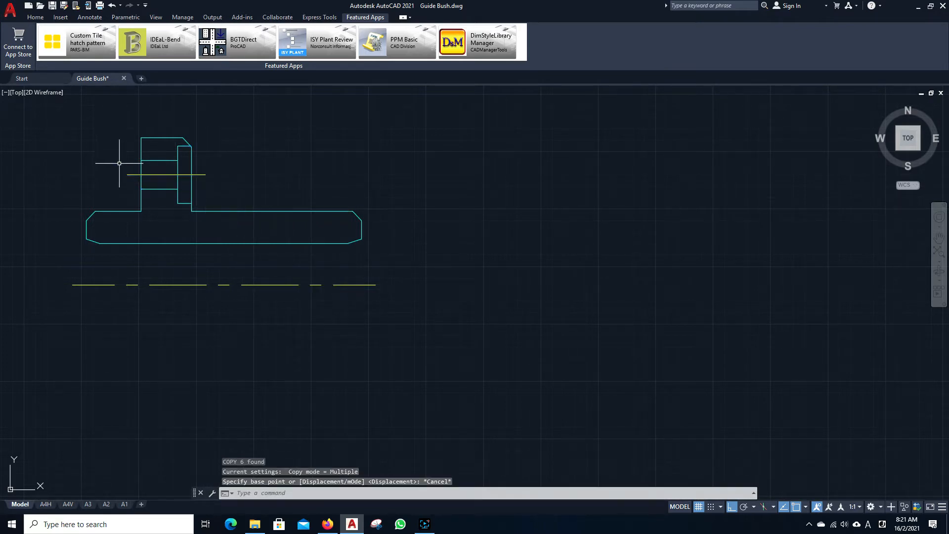
# Step: Move the counterbored hole lines and their centreline 100 units to the right, out of the copied flange profile
pyautogui.click(111, 143)
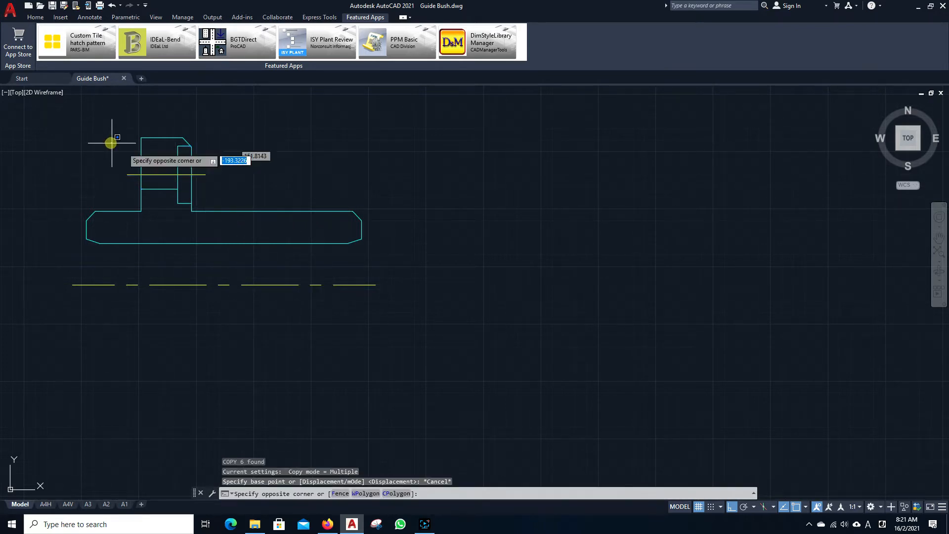
pyautogui.click(213, 204)
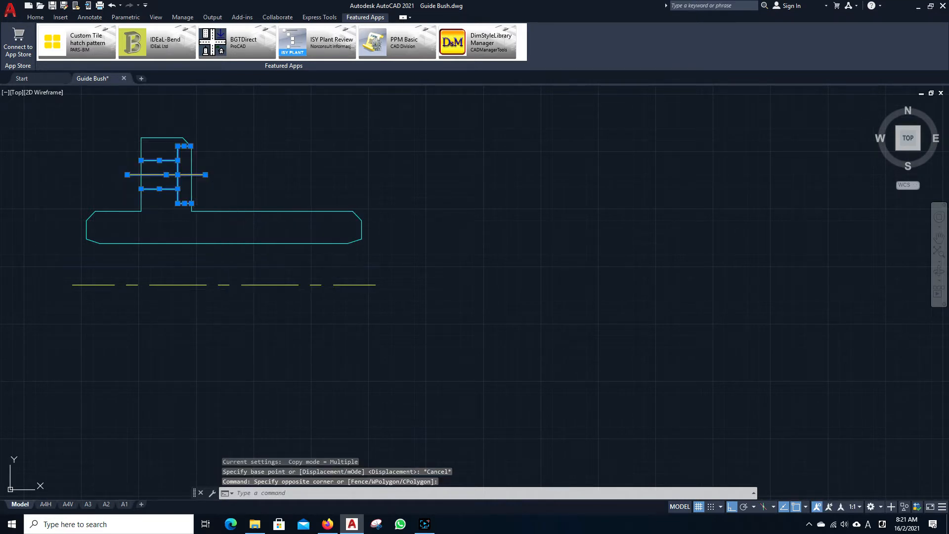
pyautogui.press('Return')
pyautogui.click(307, 146)
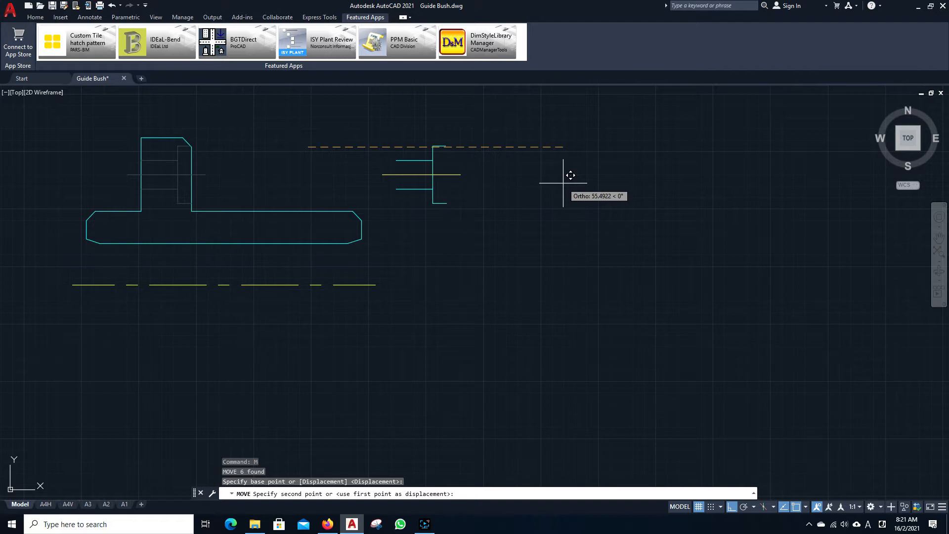
pyautogui.write('100')
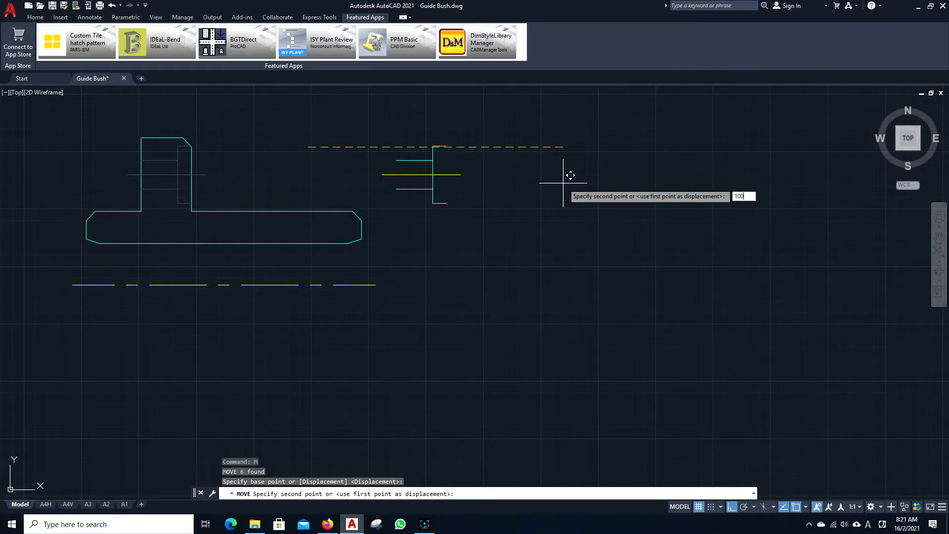
pyautogui.press('Return')
pyautogui.press('Escape')
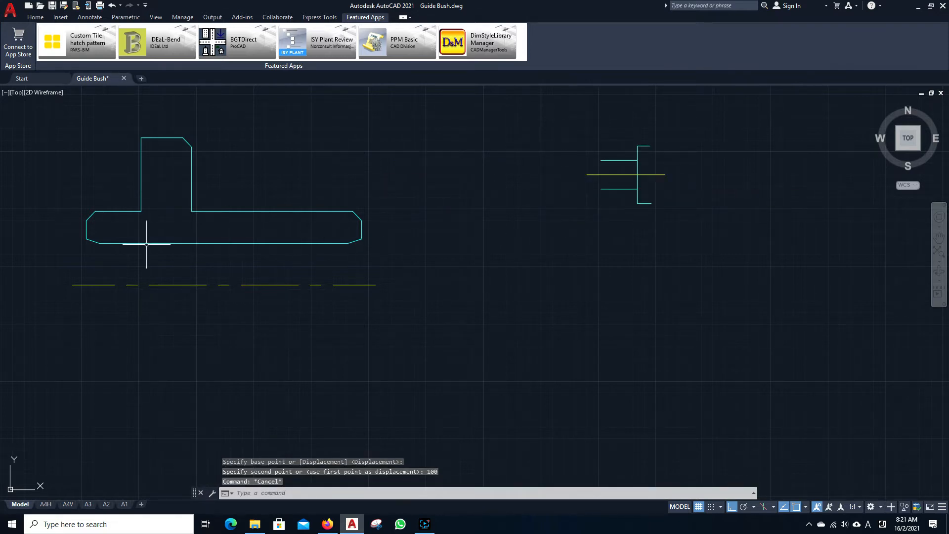
# Step: Join all outline segments of the copied half section into one closed polyline
pyautogui.click(65, 118)
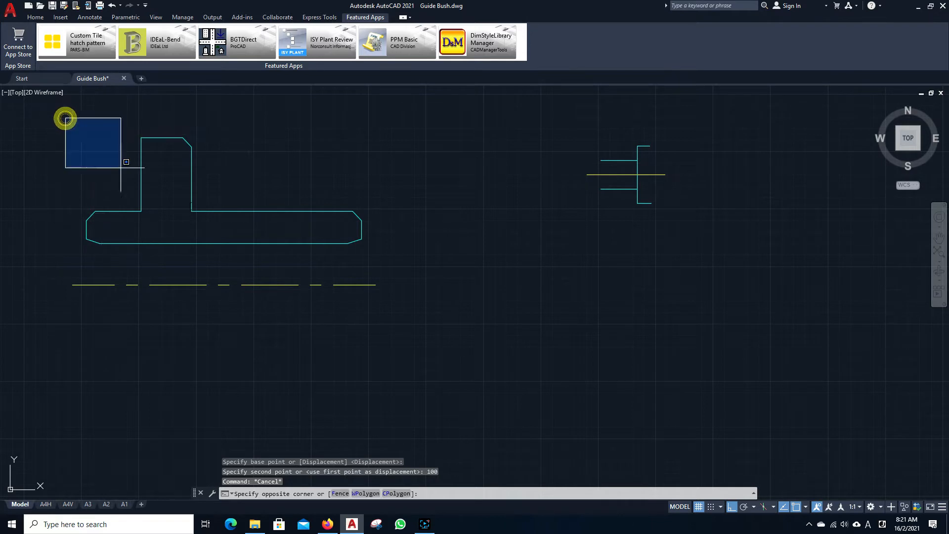
pyautogui.click(381, 251)
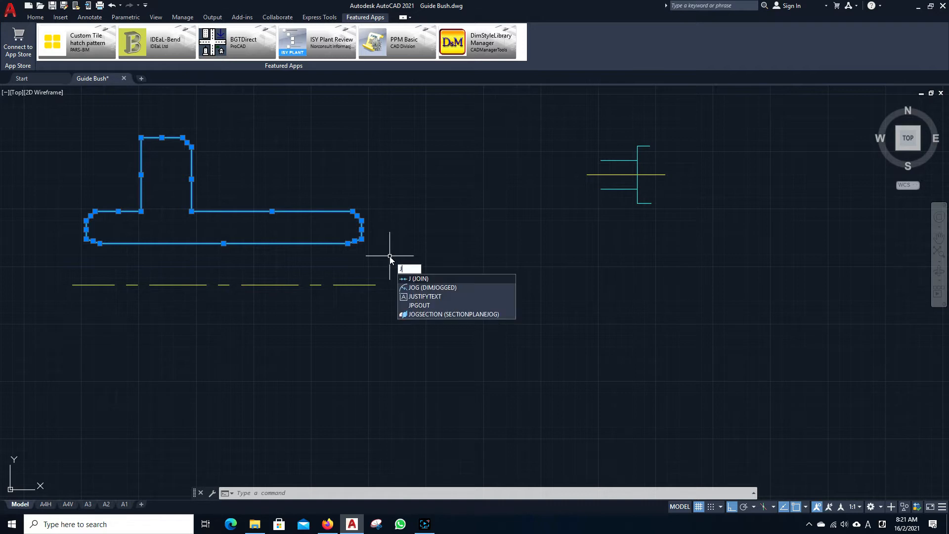
pyautogui.press('Return')
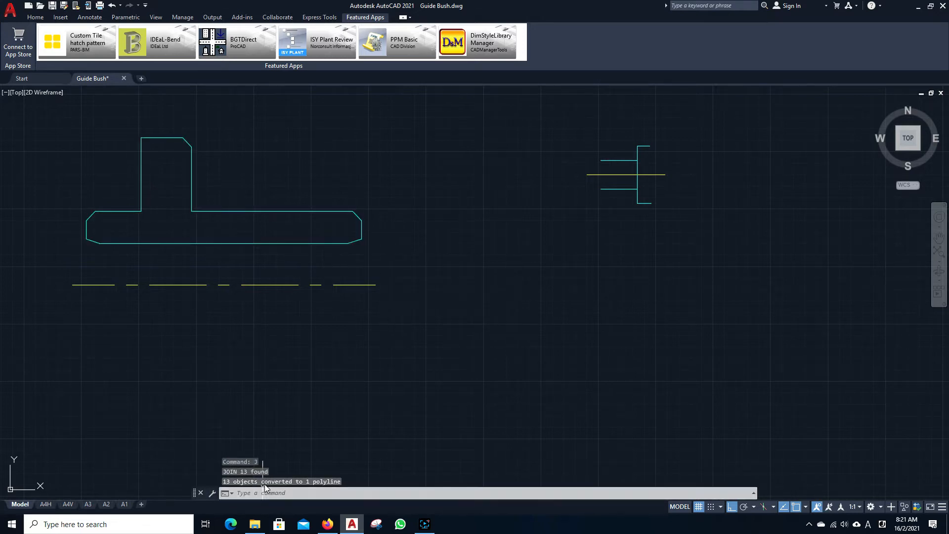
pyautogui.click(229, 242)
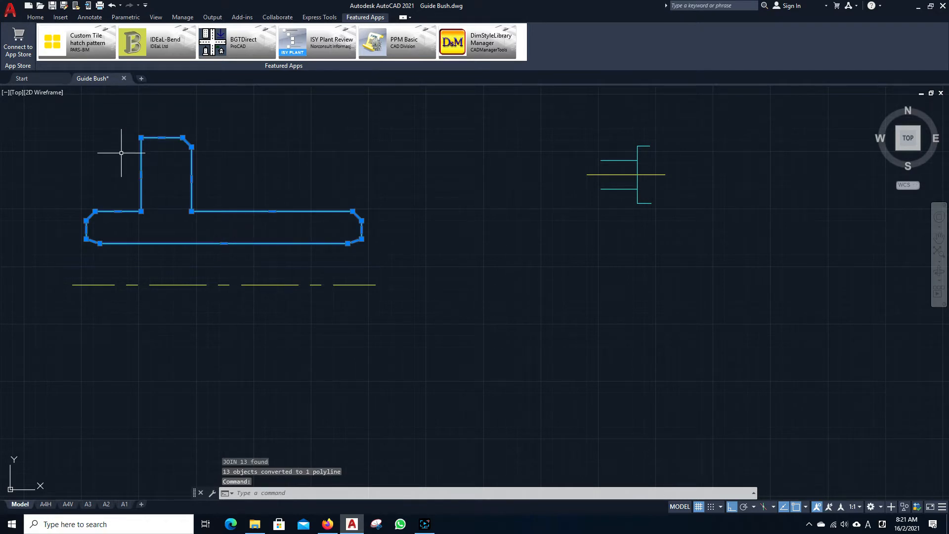
pyautogui.write('rev')
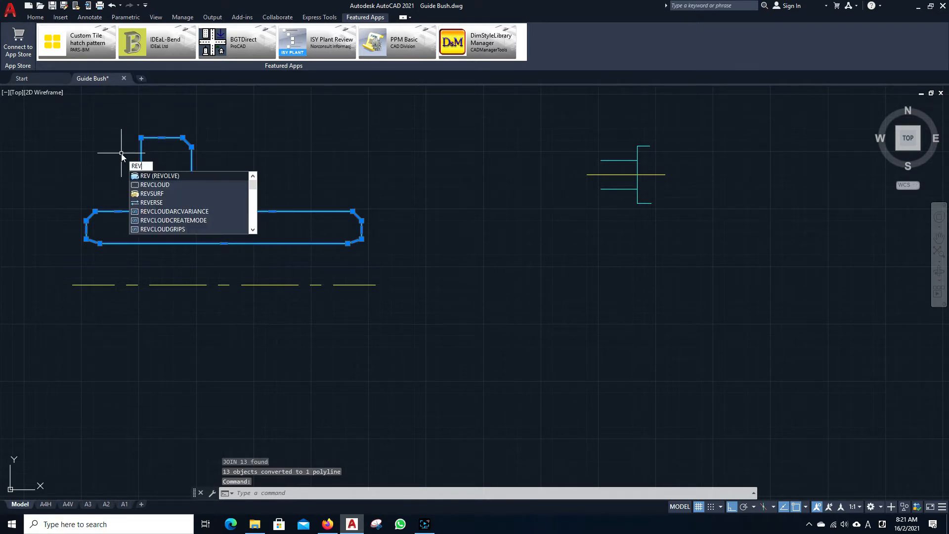
pyautogui.press('Return')
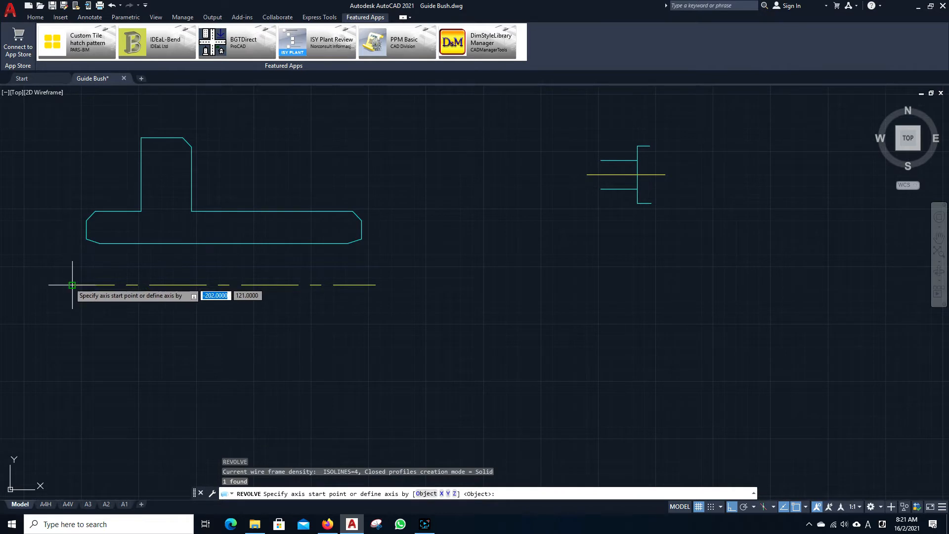
pyautogui.click(72, 284)
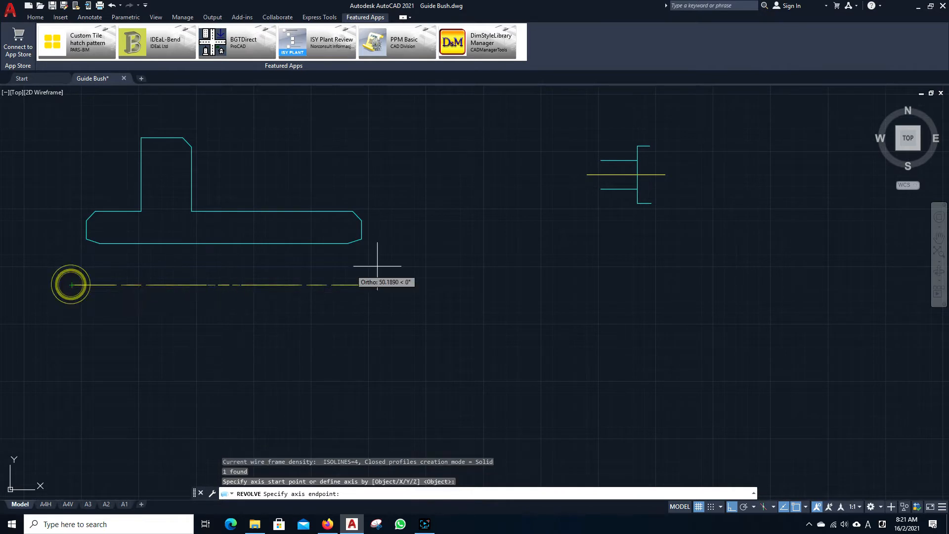
pyautogui.click(524, 268)
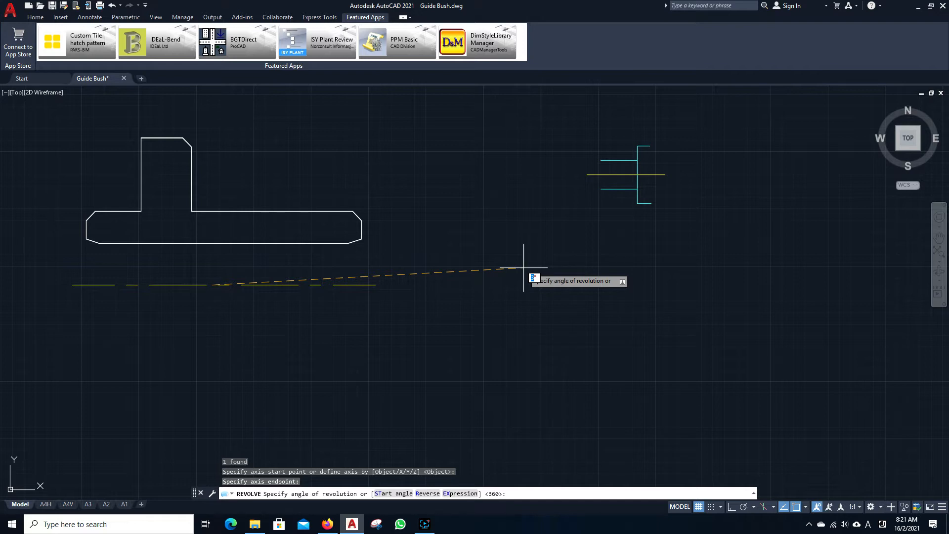
pyautogui.press('Escape')
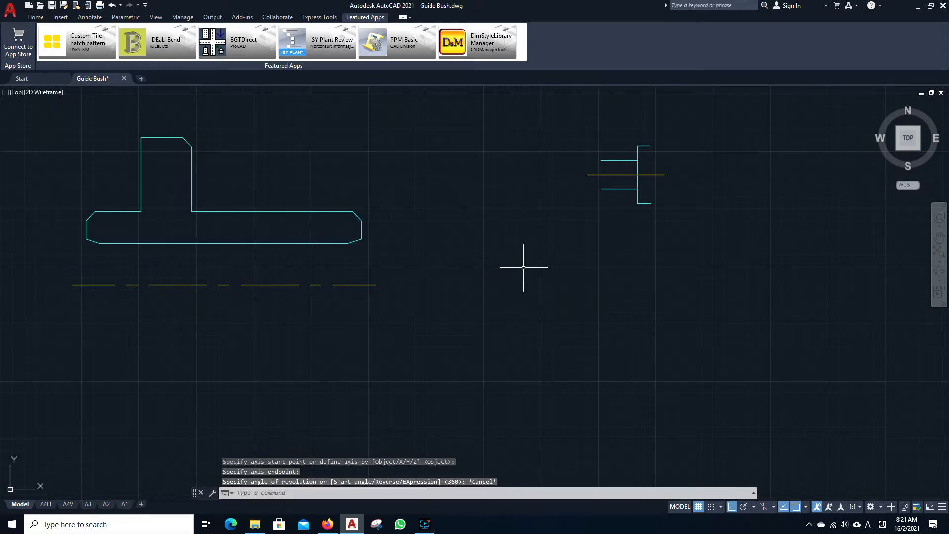
# Step: Revolve the closed half-section profile a full 360 degrees about the main centreline to create the bush solid
pyautogui.click(250, 246)
pyautogui.click(217, 237)
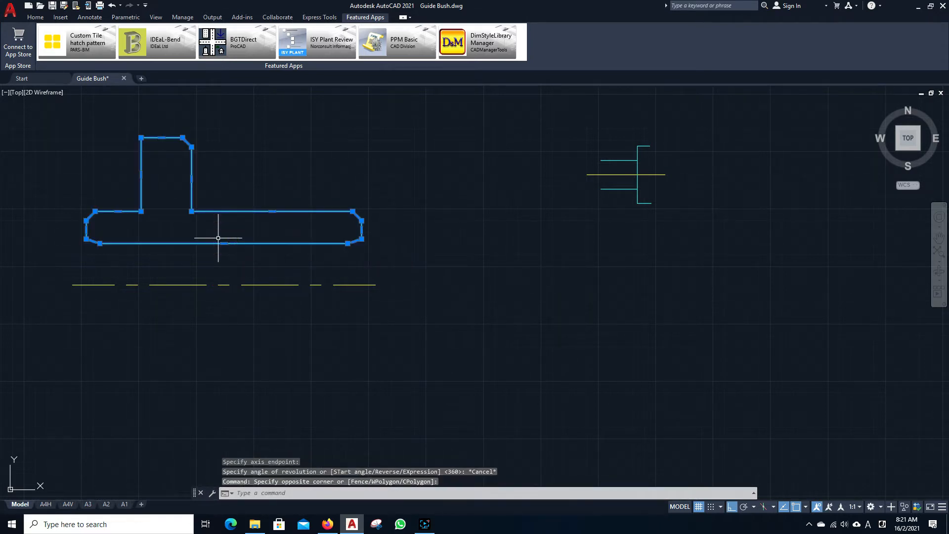
pyautogui.write('rev')
pyautogui.press('Return')
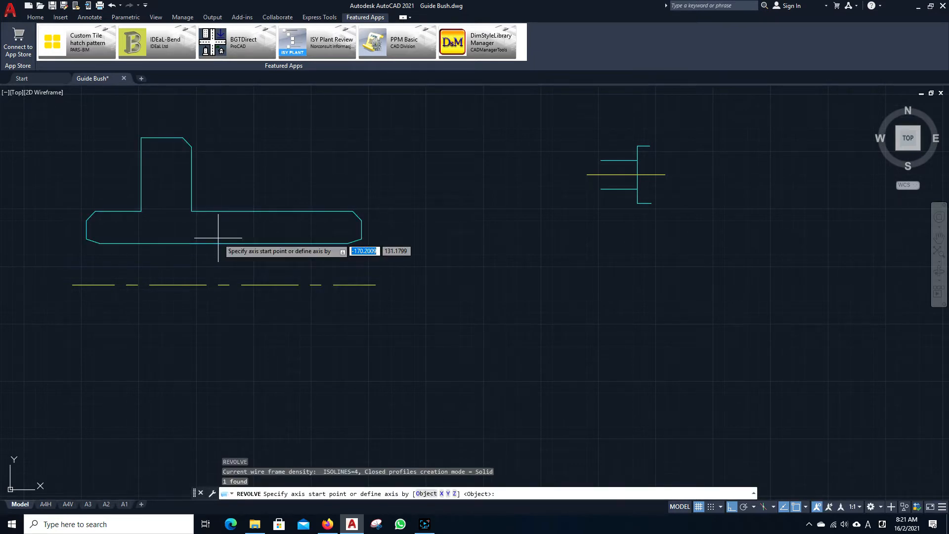
pyautogui.click(72, 285)
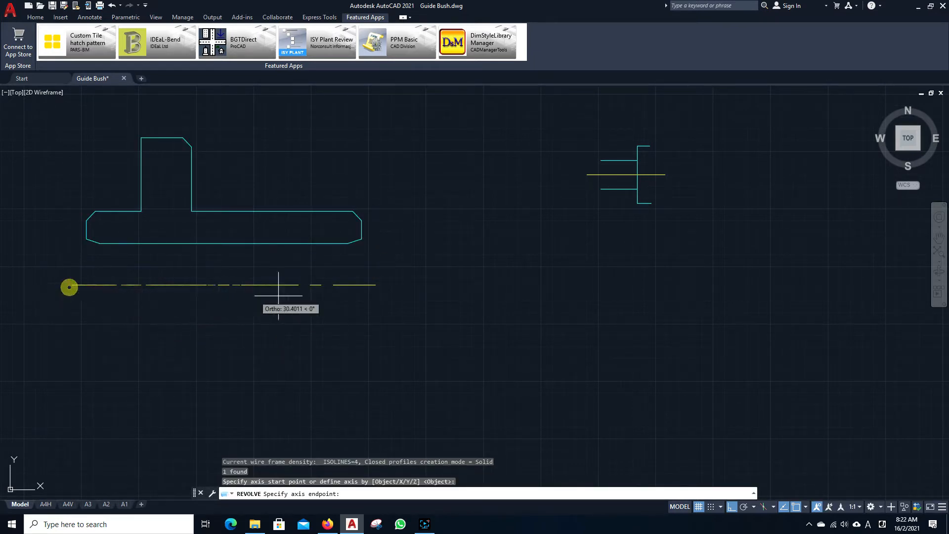
pyautogui.click(514, 281)
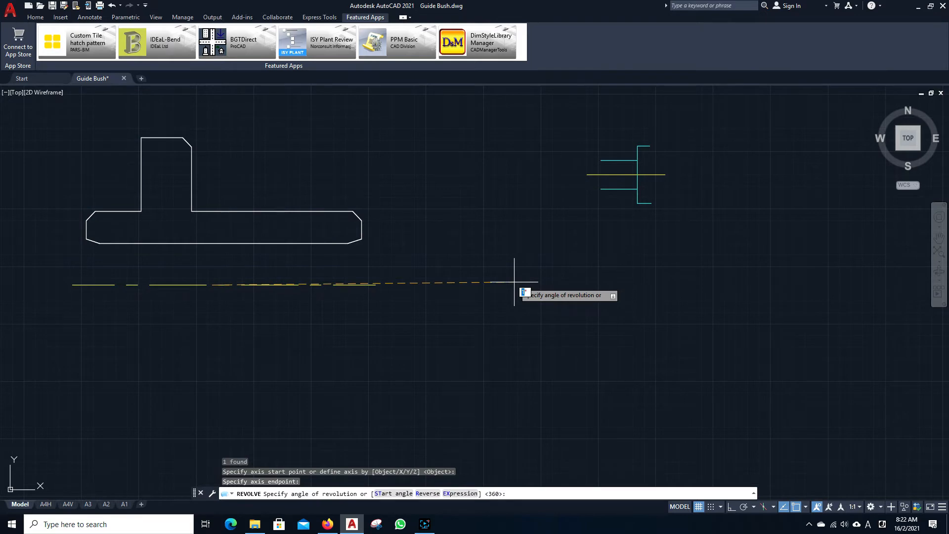
pyautogui.press('Return')
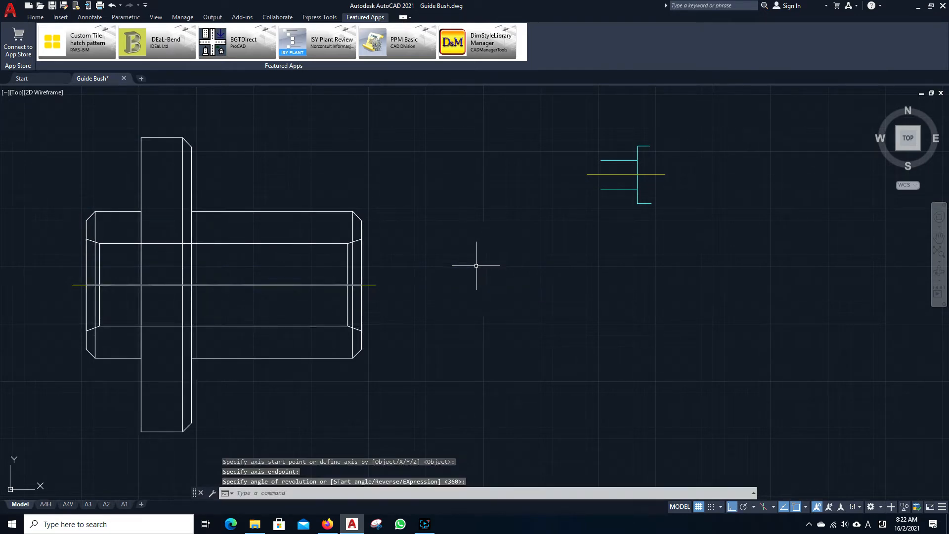
# Step: View the revolved bush solid at an angle in 3D with the Realistic visual style
pyautogui.scroll(-2, 466, 279)
pyautogui.keyDown('shift'); pyautogui.moveTo(449, 279); pyautogui.dragTo(500, 163, button='middle'); pyautogui.keyUp('shift')
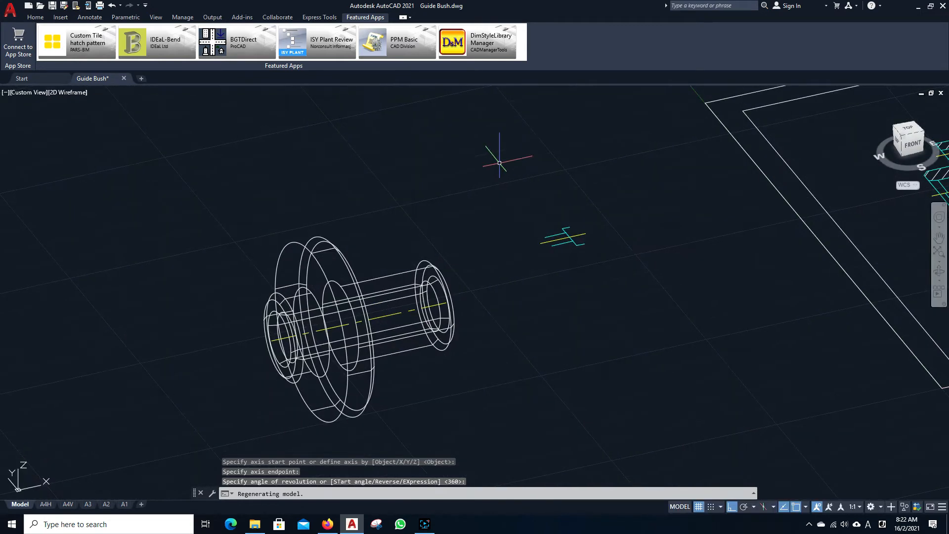
pyautogui.moveTo(529, 227); pyautogui.dragTo(453, 212, button='middle')
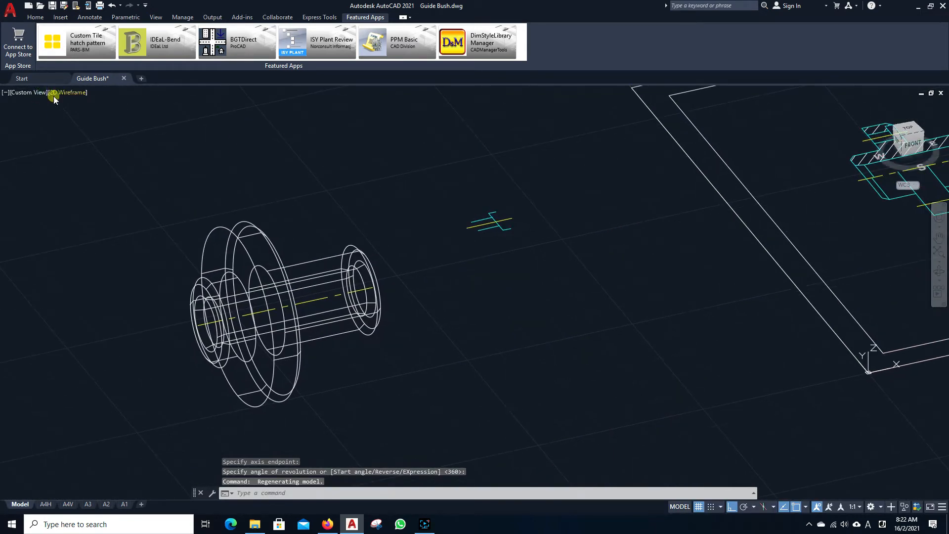
pyautogui.click(67, 93)
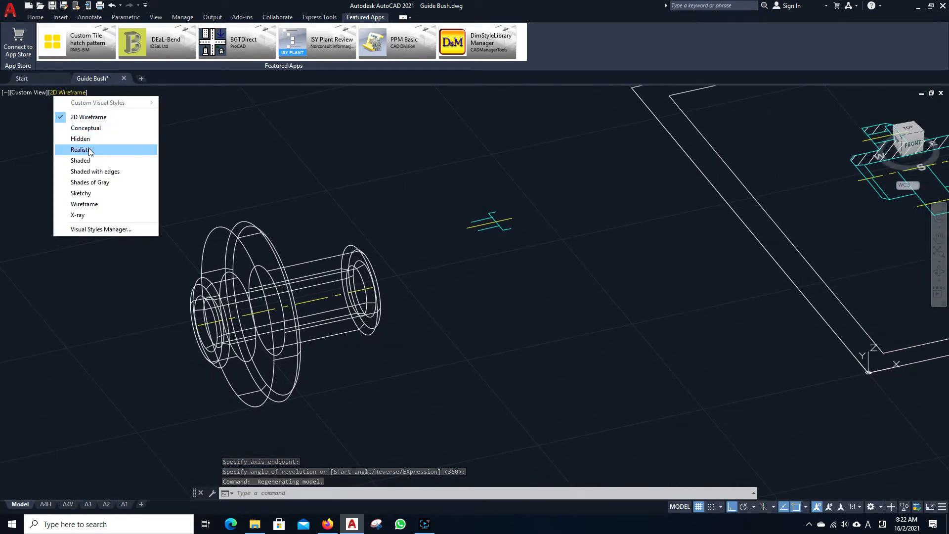
pyautogui.click(85, 149)
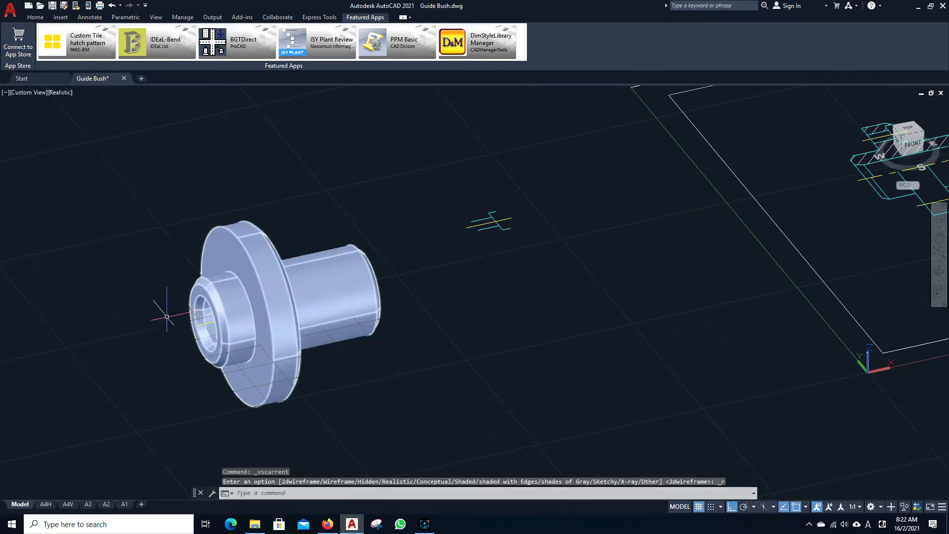
pyautogui.press('Escape')
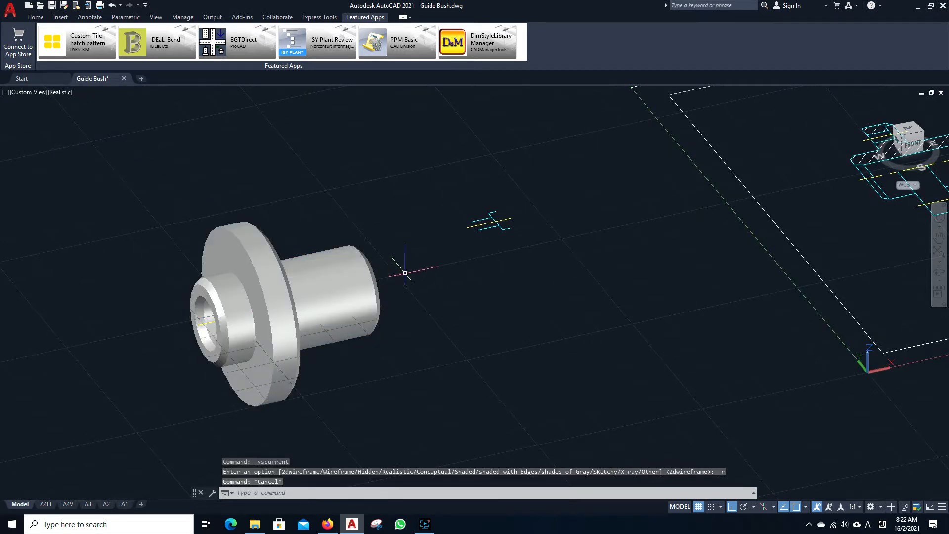
# Step: Restore the 2D Wireframe visual style and return to the top view
pyautogui.click(56, 92)
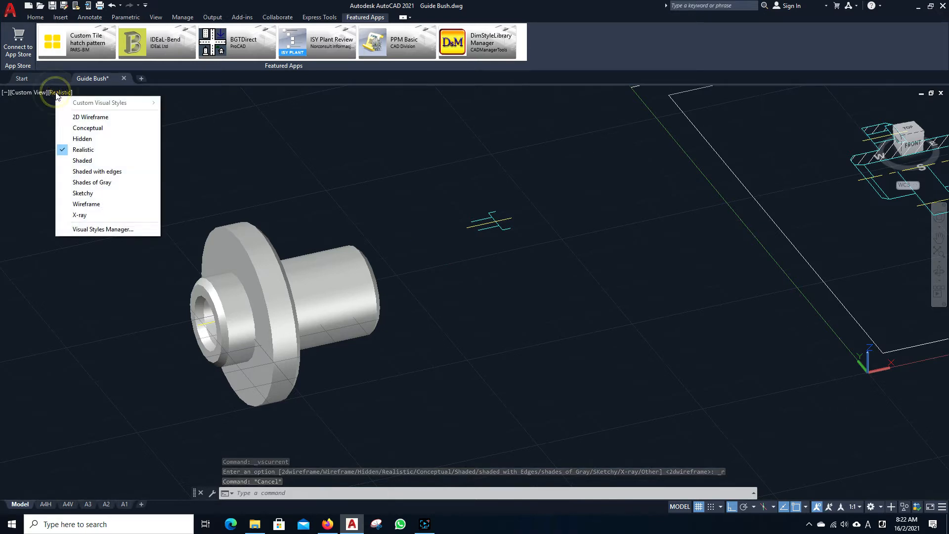
pyautogui.click(79, 116)
pyautogui.scroll(2, 543, 237)
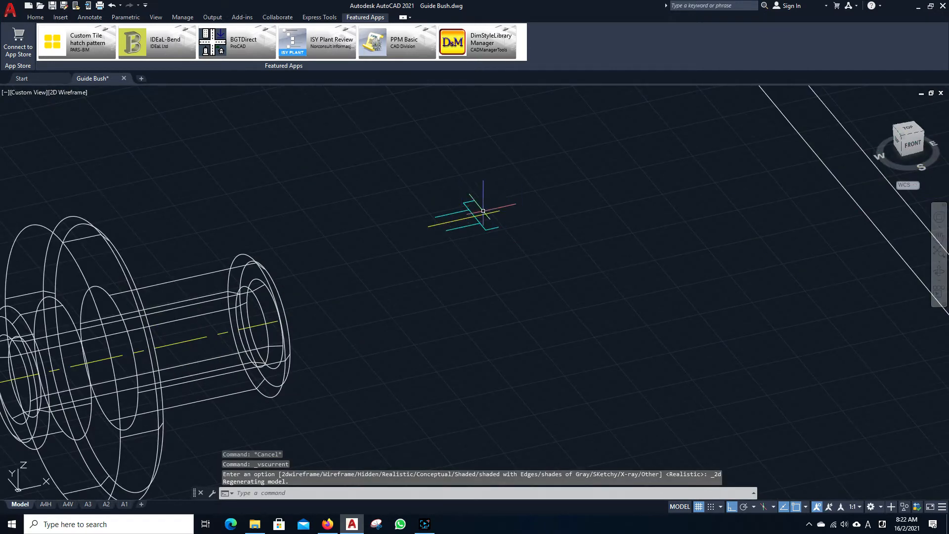
pyautogui.scroll(-4, 665, 344)
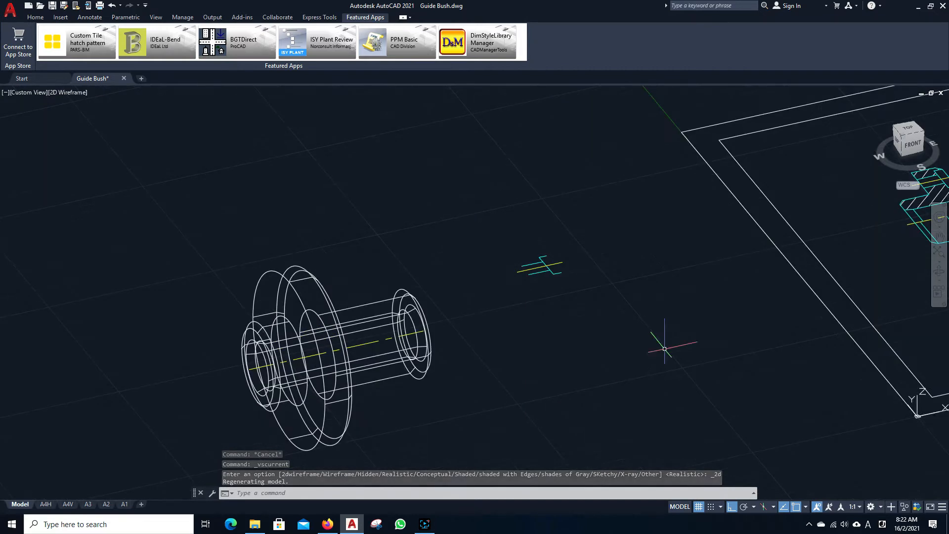
pyautogui.moveTo(663, 348); pyautogui.dragTo(445, 313, button='middle')
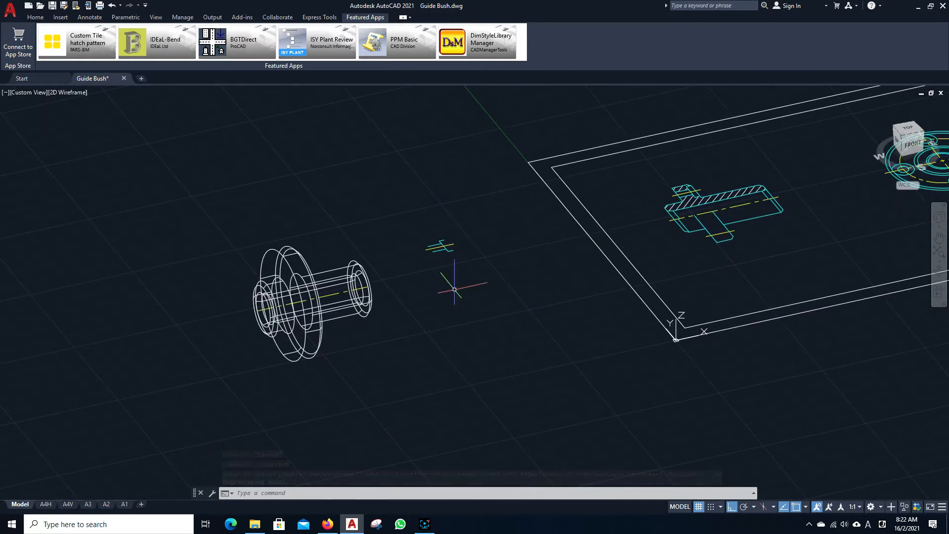
pyautogui.click(912, 130)
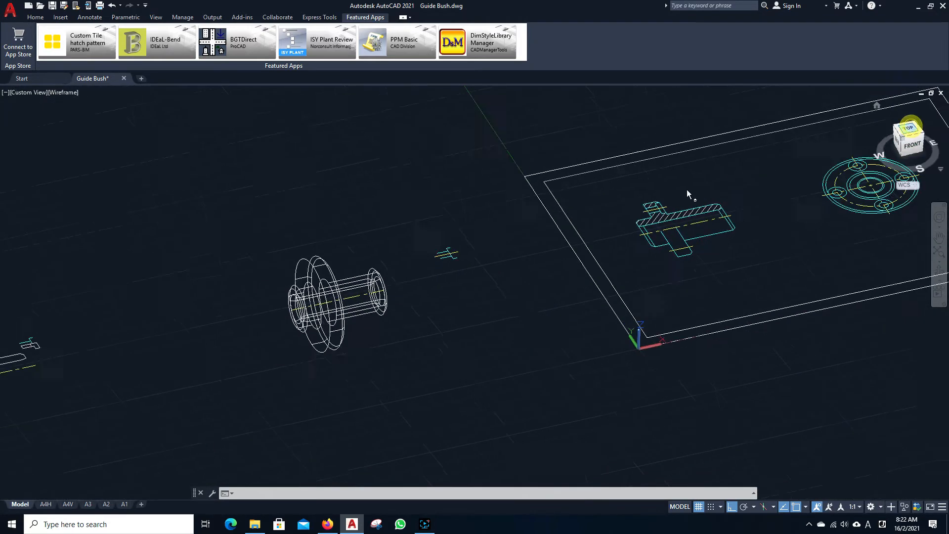
# Step: Draw a closed polyline over the lower half of the counterbored hole outline, with its upper edge along the hole centreline
pyautogui.scroll(6, 456, 298)
pyautogui.moveTo(377, 351); pyautogui.dragTo(447, 144, button='middle')
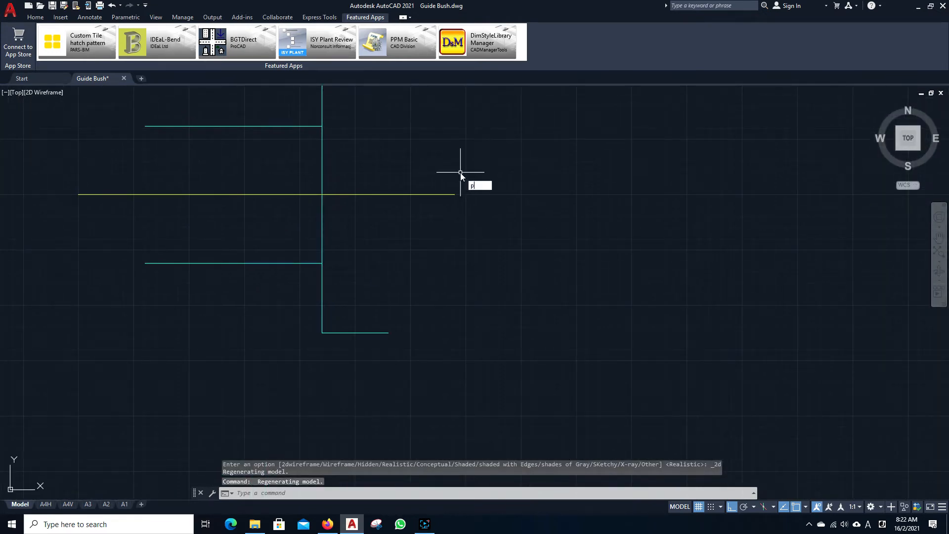
pyautogui.write('l')
pyautogui.press('Return')
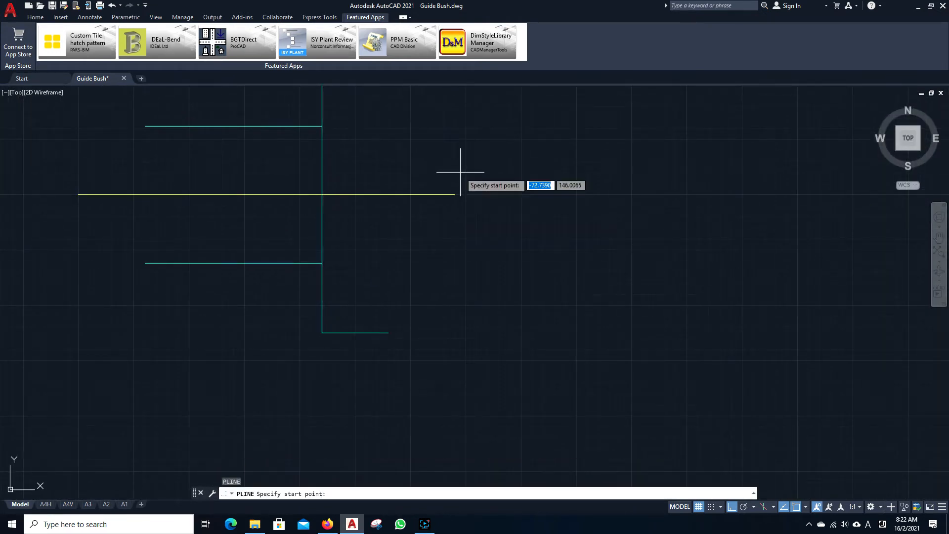
pyautogui.click(388, 333)
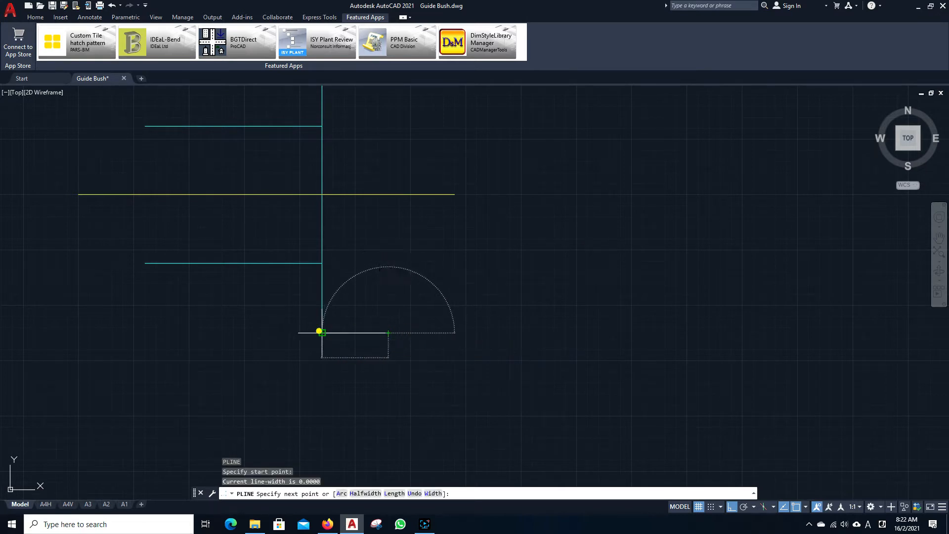
pyautogui.click(322, 333)
pyautogui.click(322, 263)
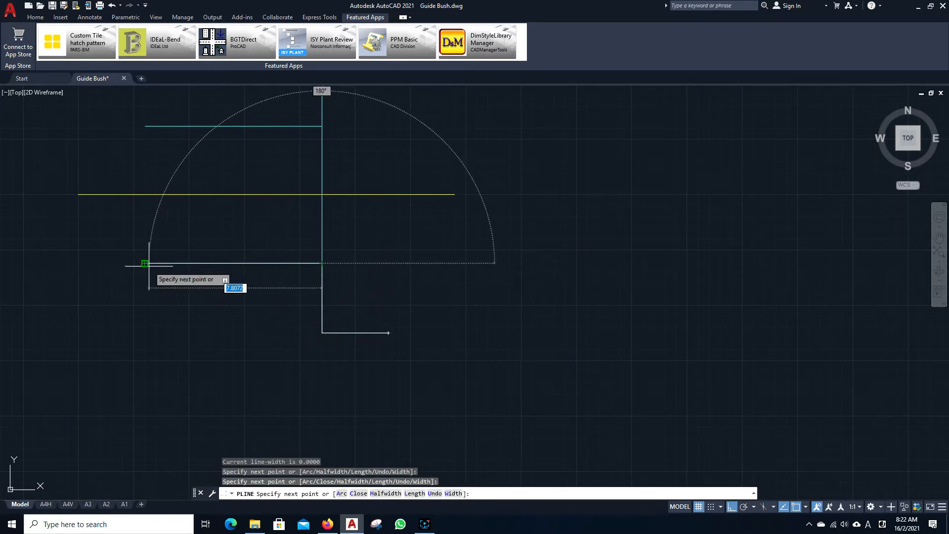
pyautogui.click(145, 263)
pyautogui.click(145, 194)
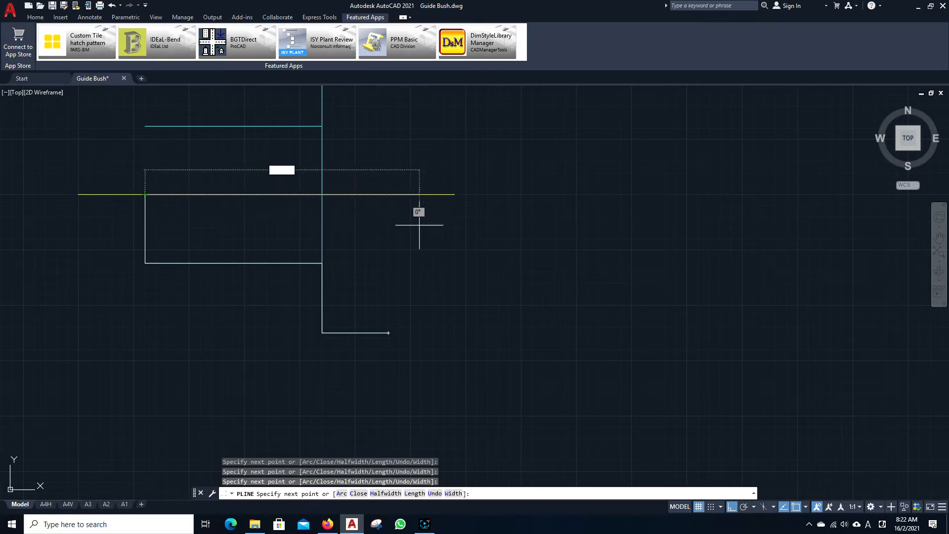
pyautogui.click(388, 308)
pyautogui.write('c')
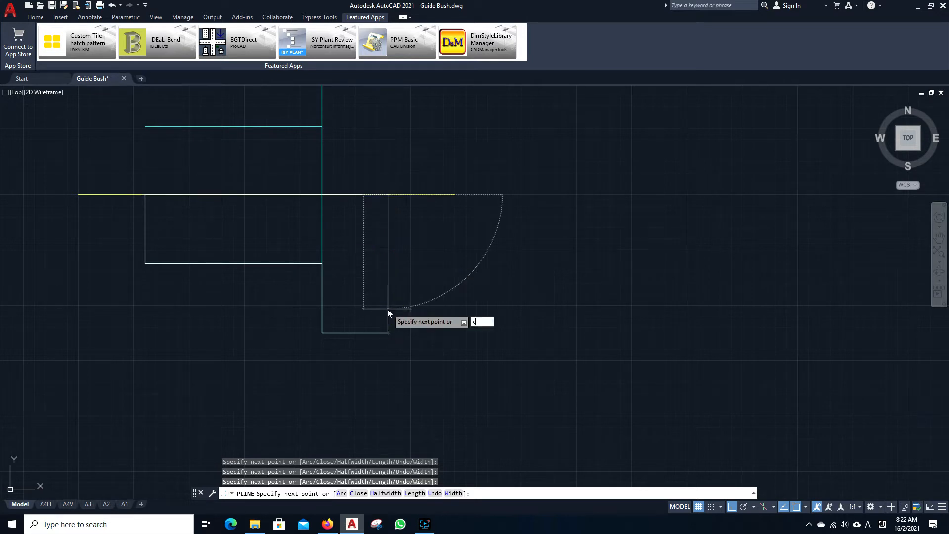
pyautogui.press('Return')
# Step: Revolve the closed counterbored hole profile a full 360 degrees about the hole centreline
pyautogui.click(389, 302)
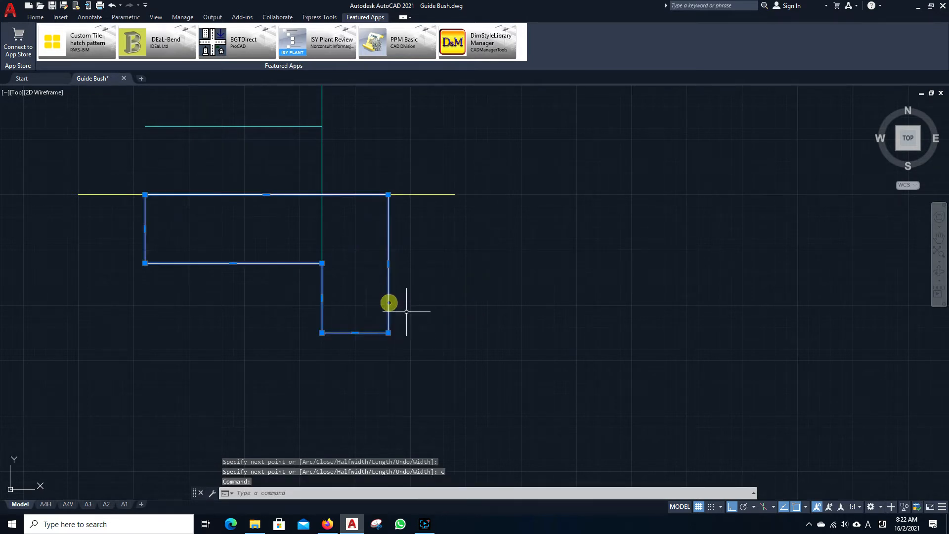
pyautogui.scroll(-4, 489, 336)
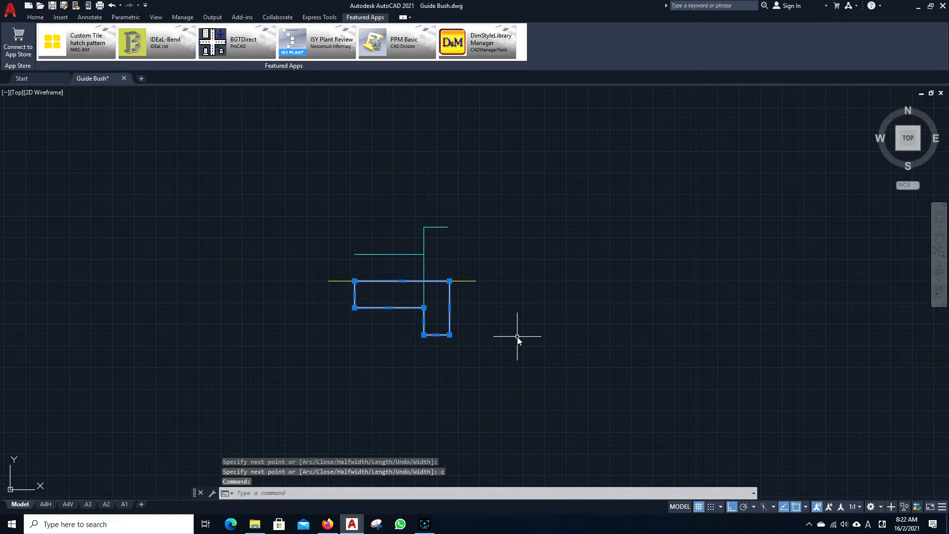
pyautogui.write('E')
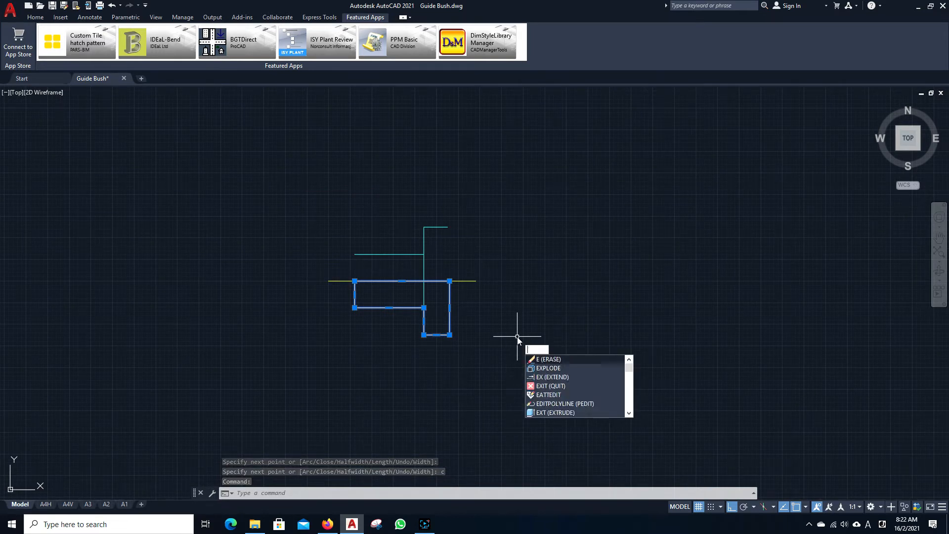
pyautogui.press('BackSpace')
pyautogui.press('BackSpace')
pyautogui.write('rev')
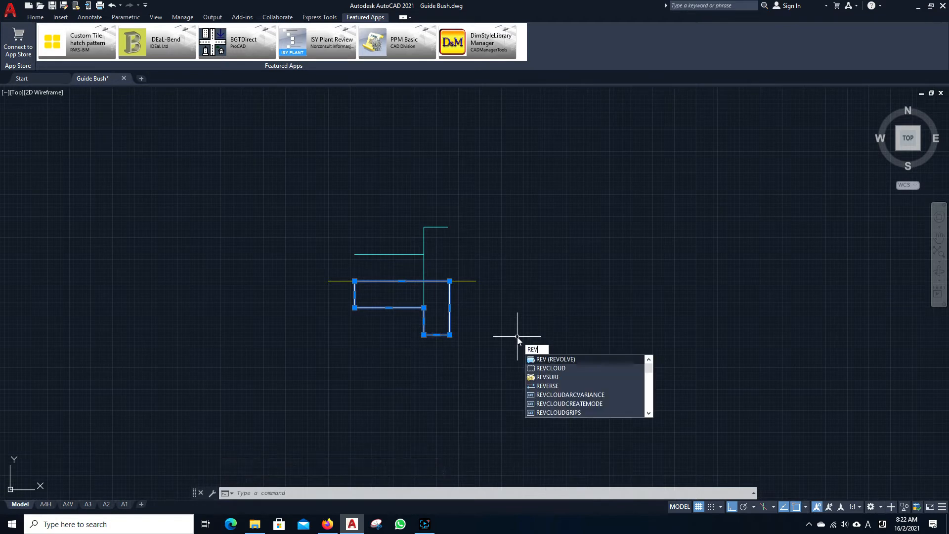
pyautogui.press('Return')
pyautogui.click(329, 281)
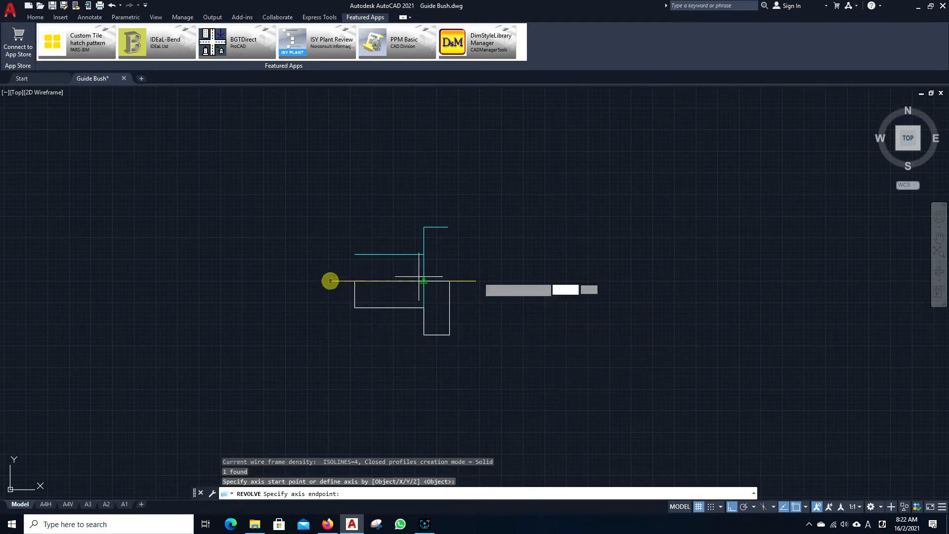
pyautogui.click(569, 276)
pyautogui.press('Return')
# Step: Move the revolved counterbored hole solid 100 units horizontally to the left, into the bush flange
pyautogui.scroll(-6, 568, 271)
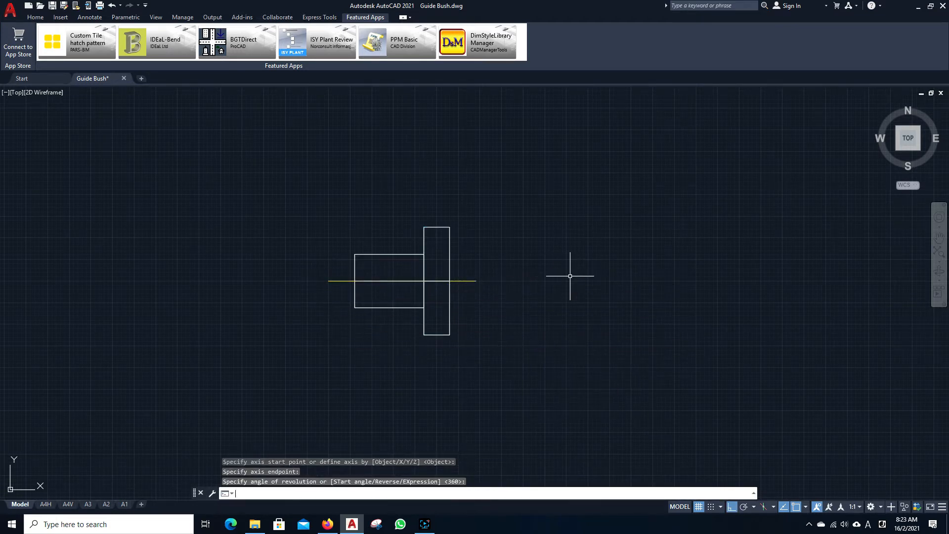
pyautogui.scroll(4, 495, 286)
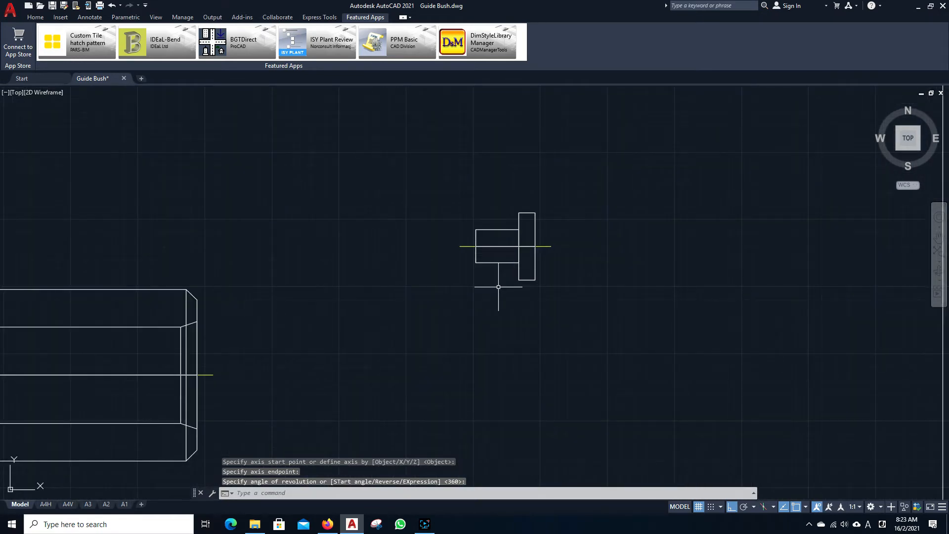
pyautogui.press('Return')
pyautogui.scroll(-5, 613, 275)
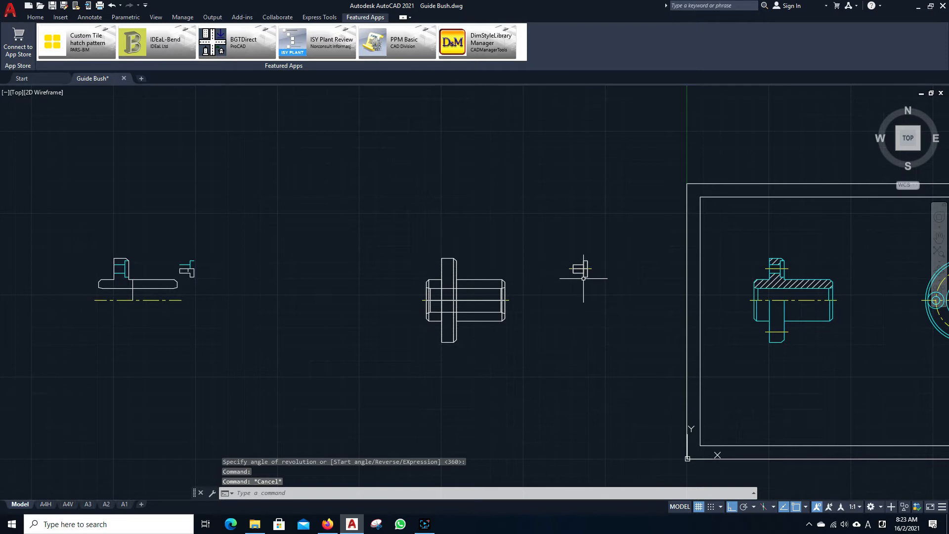
pyautogui.press('Escape')
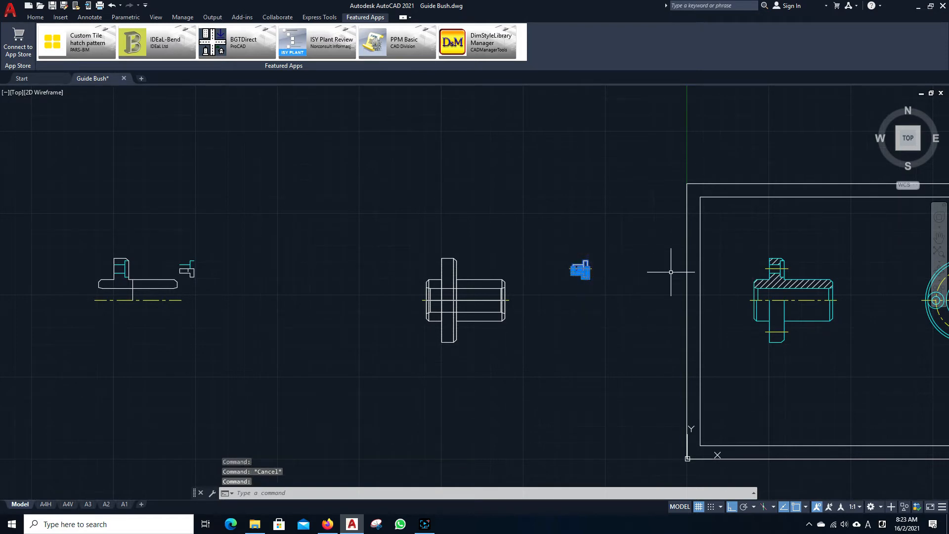
pyautogui.press('Escape')
pyautogui.scroll(7, 585, 250)
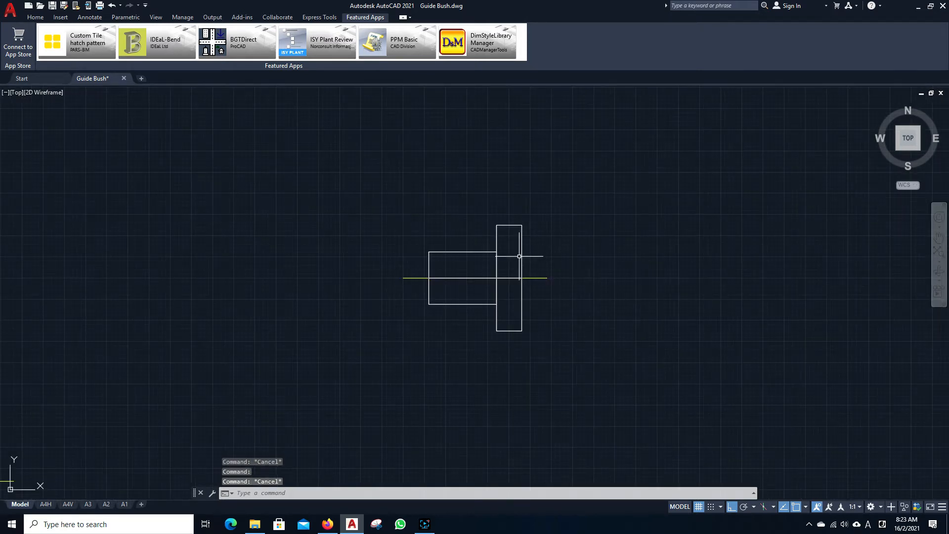
pyautogui.click(519, 256)
pyautogui.scroll(-5, 629, 258)
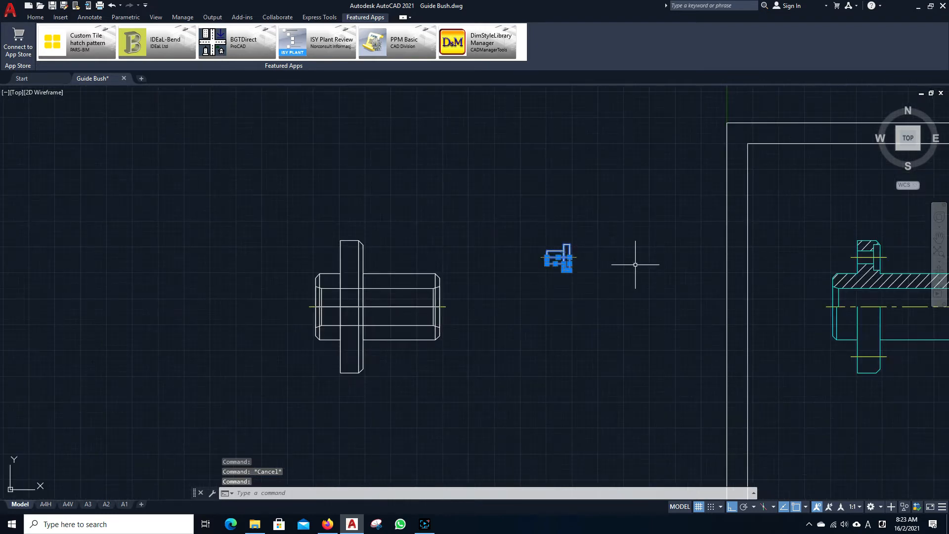
pyautogui.write('n')
pyautogui.press('BackSpace')
pyautogui.write('m')
pyautogui.press('Return')
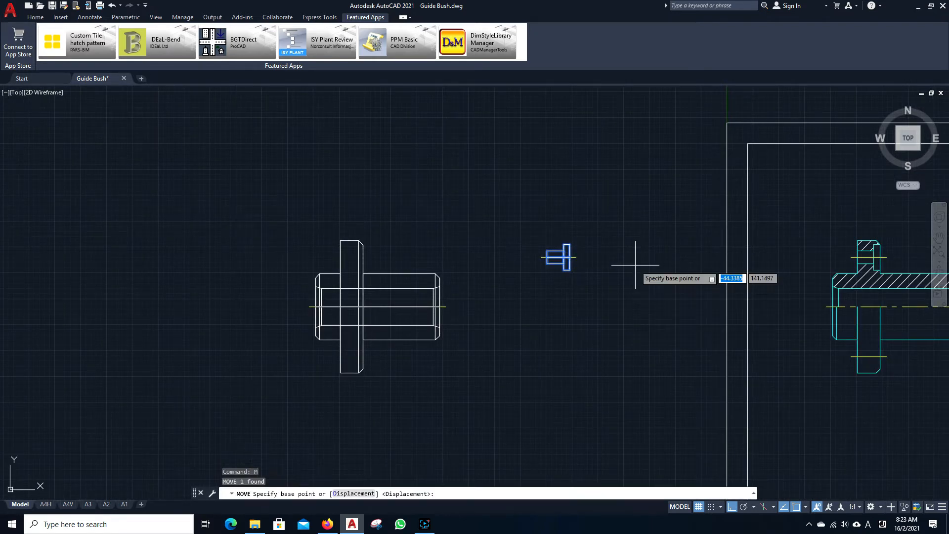
pyautogui.click(615, 345)
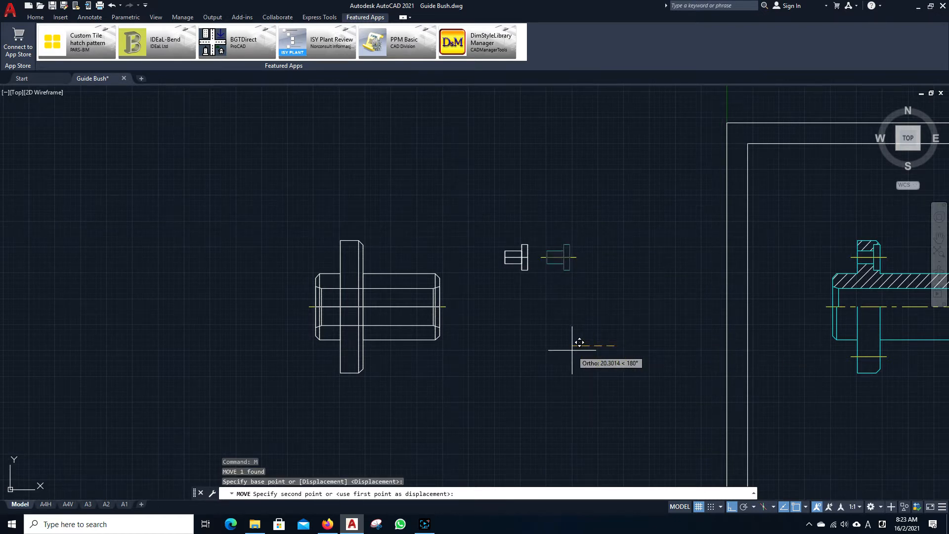
pyautogui.write('100')
pyautogui.press('Return')
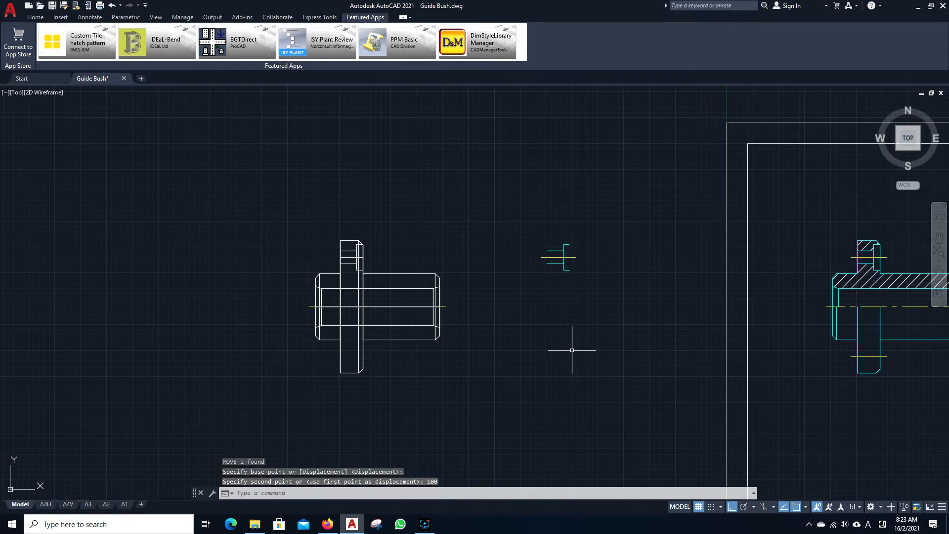
# Step: Examine the counterbored hole solid's position inside the bush flange from an angled 3D view in the Shaded visual style
pyautogui.scroll(6, 377, 282)
pyautogui.scroll(-2, 356, 274)
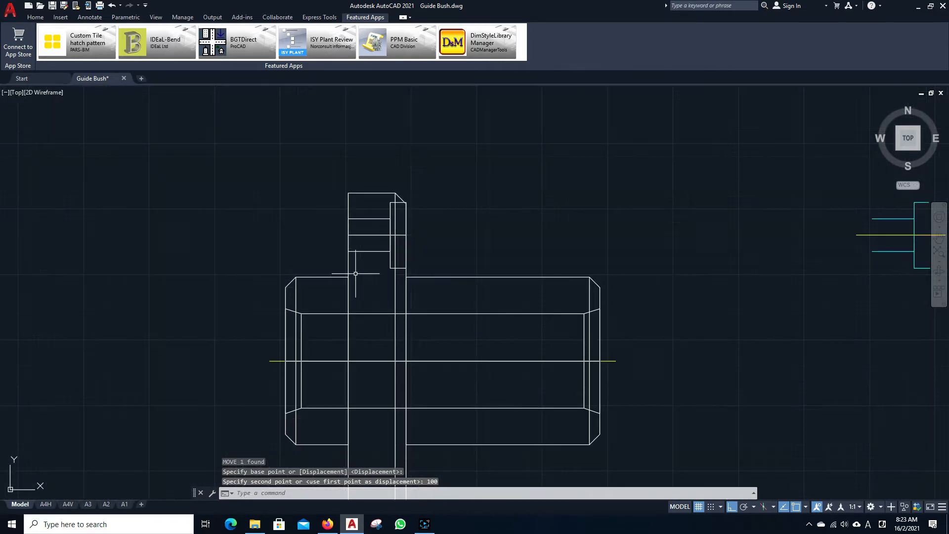
pyautogui.keyDown('shift'); pyautogui.moveTo(420, 277); pyautogui.dragTo(378, 217, button='middle'); pyautogui.keyUp('shift')
pyautogui.scroll(-2, 378, 208)
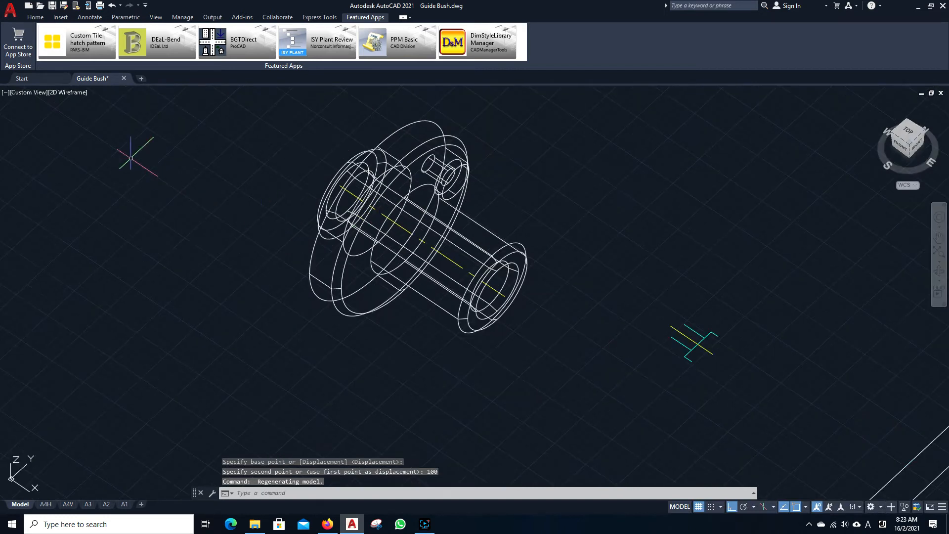
pyautogui.click(81, 93)
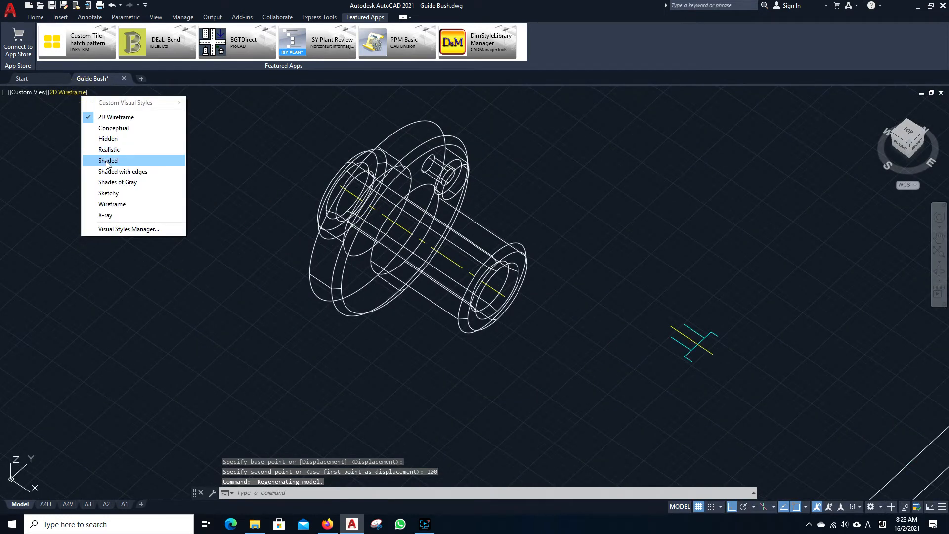
pyautogui.click(106, 163)
pyautogui.keyDown('shift'); pyautogui.moveTo(693, 341); pyautogui.dragTo(489, 158, button='middle'); pyautogui.keyUp('shift')
pyautogui.scroll(3, 489, 159)
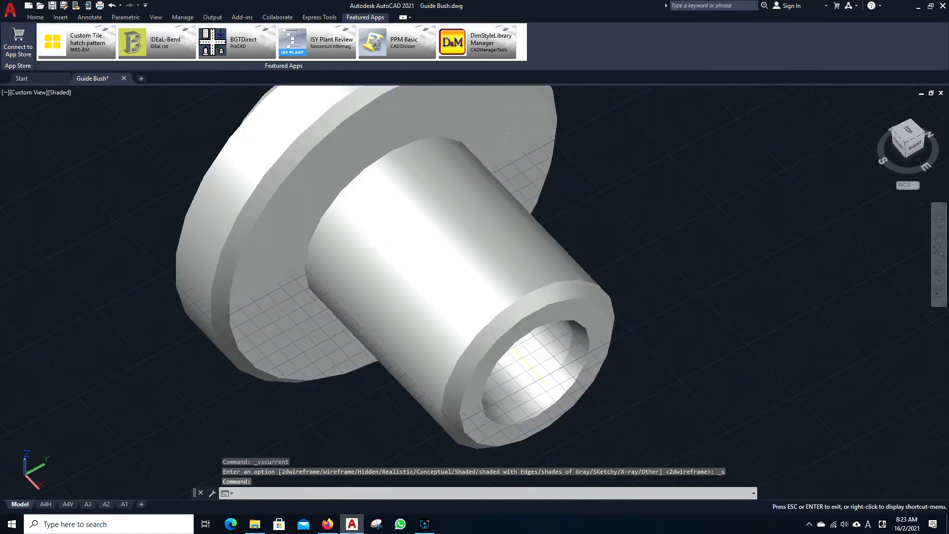
# Step: Check the hole's circle on the flange face in the Conceptual visual style and return to 2D Wireframe
pyautogui.moveTo(402, 143); pyautogui.dragTo(338, 171, button='middle')
pyautogui.click(59, 91)
pyautogui.click(84, 127)
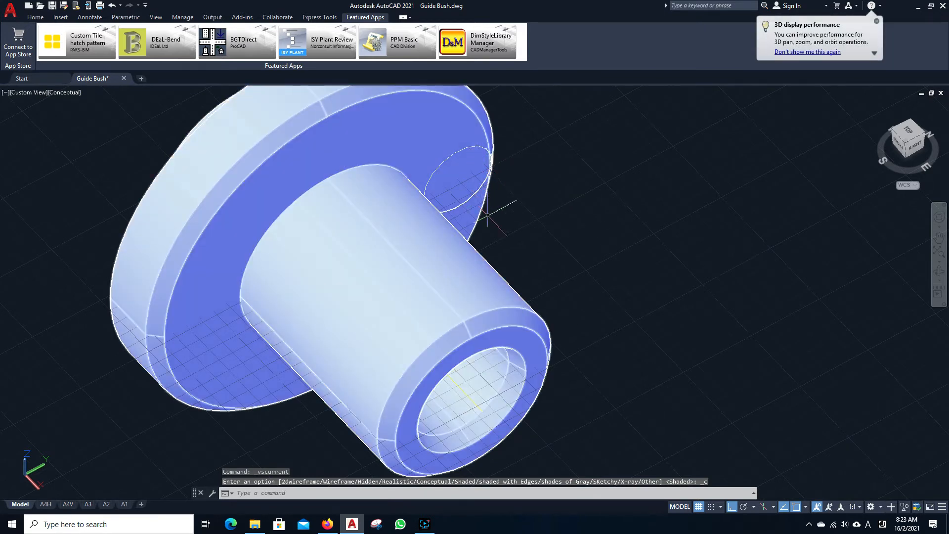
pyautogui.scroll(-3, 488, 215)
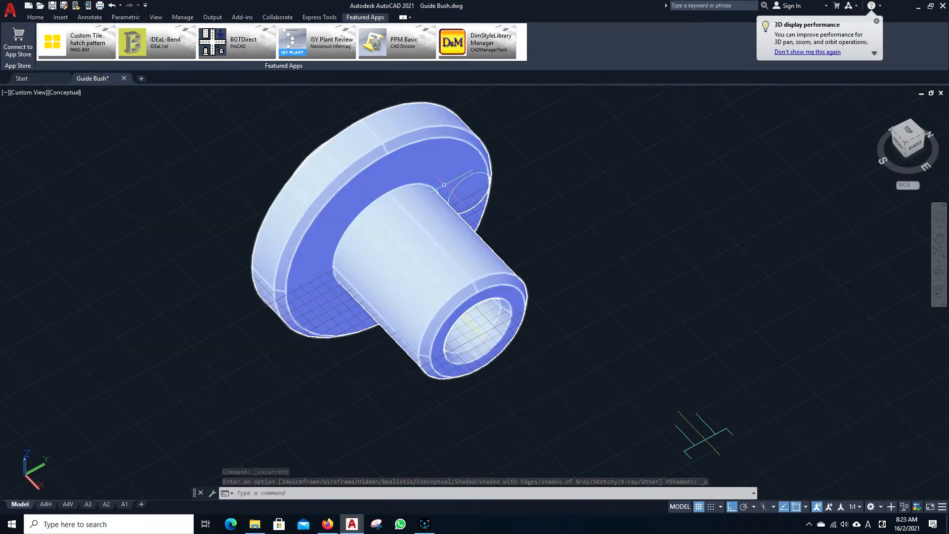
pyautogui.click(63, 91)
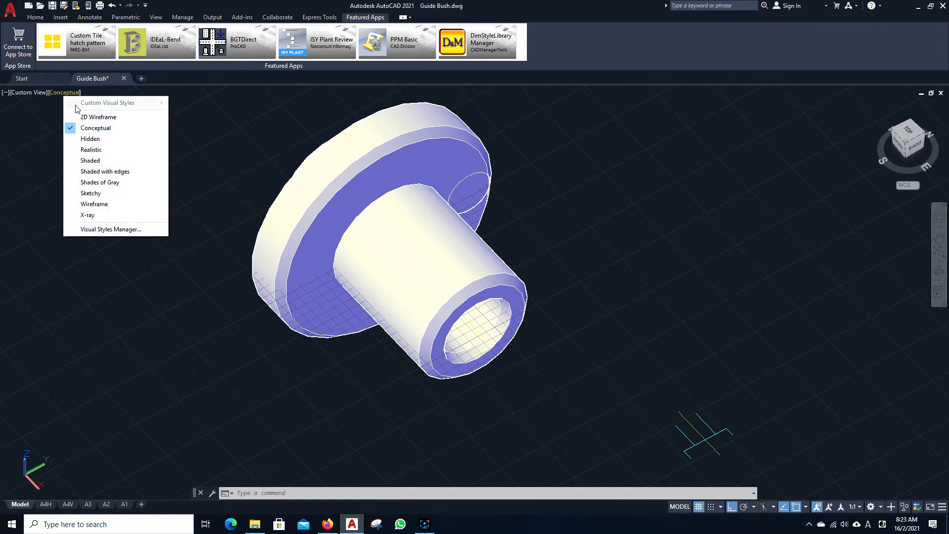
pyautogui.click(81, 117)
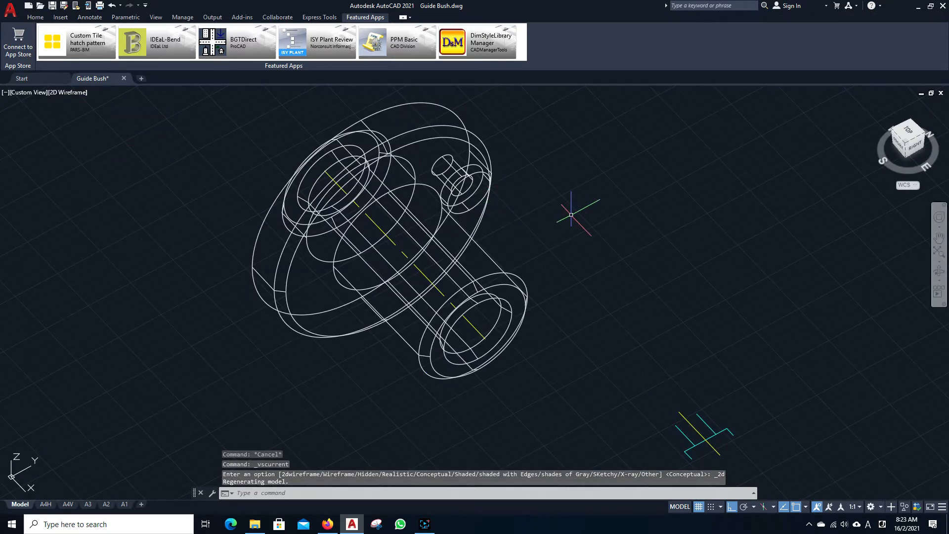
# Step: Create a 3D polar array of the counterbored hole solid with 4 rotated items over 360 degrees about the bush centreline
pyautogui.write('3')
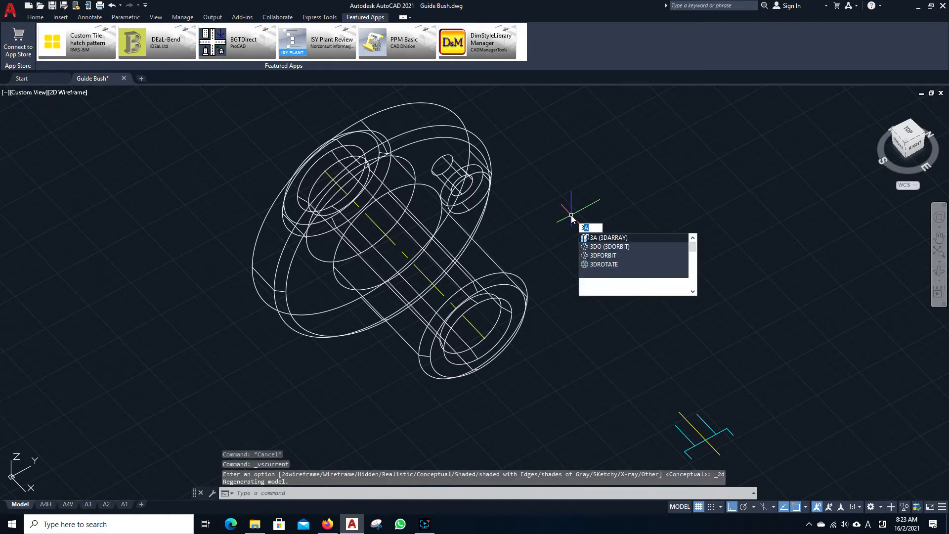
pyautogui.write('D')
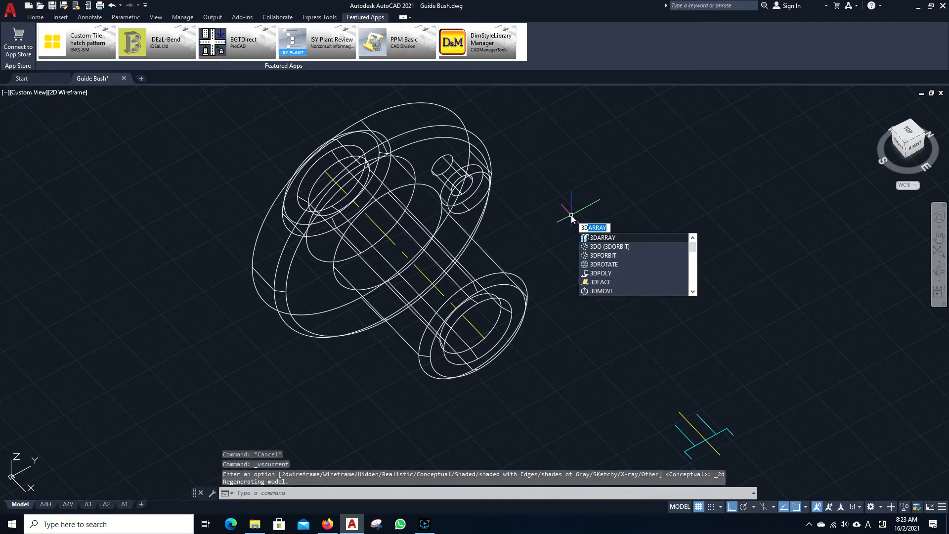
pyautogui.write('A')
pyautogui.press('Return')
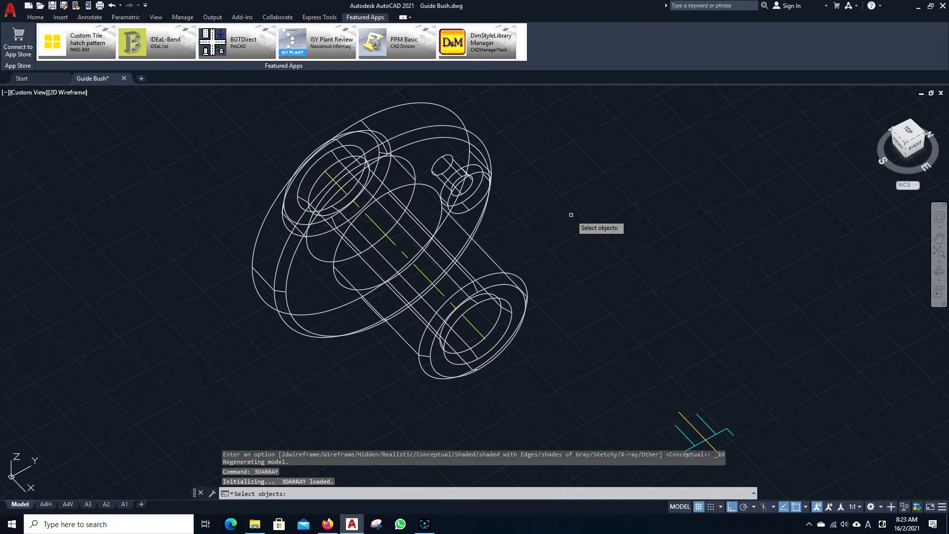
pyautogui.click(487, 175)
pyautogui.press('Return')
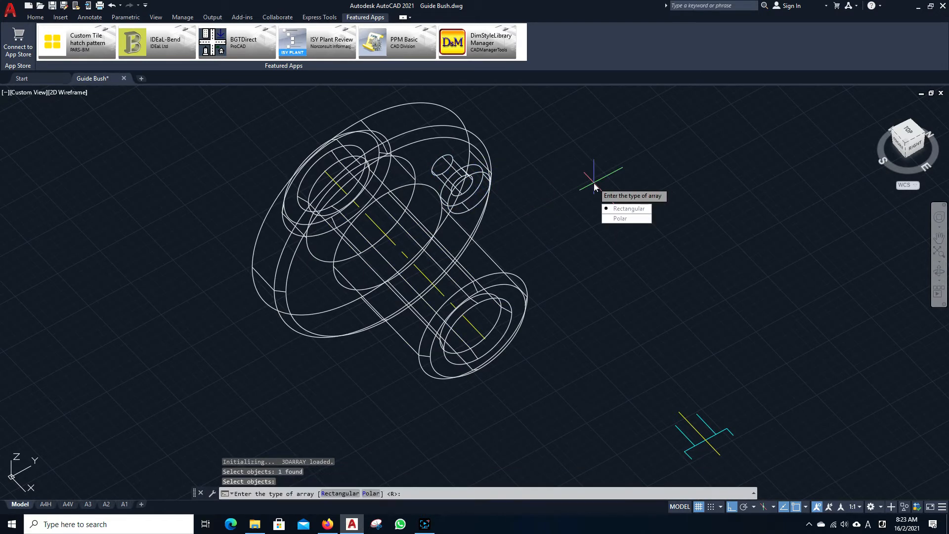
pyautogui.click(619, 217)
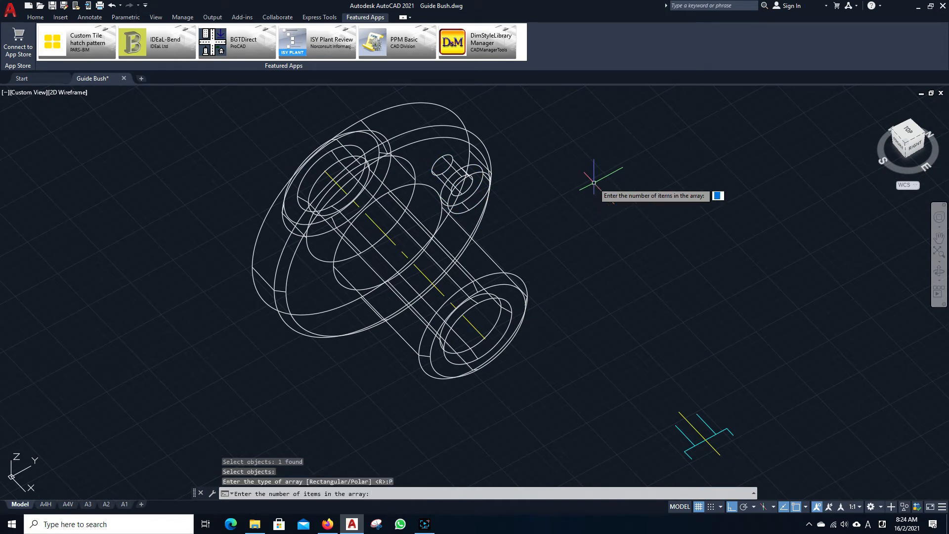
pyautogui.press('Return')
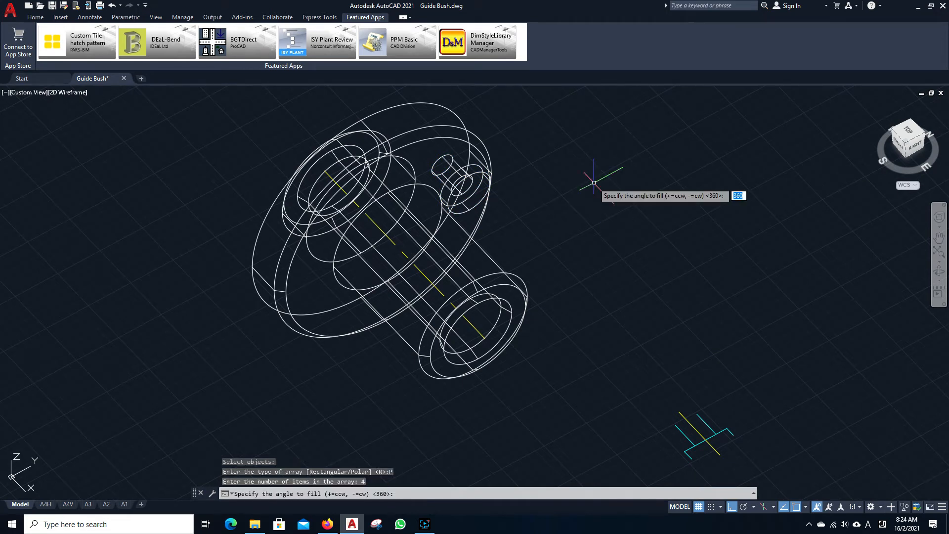
pyautogui.press('Return')
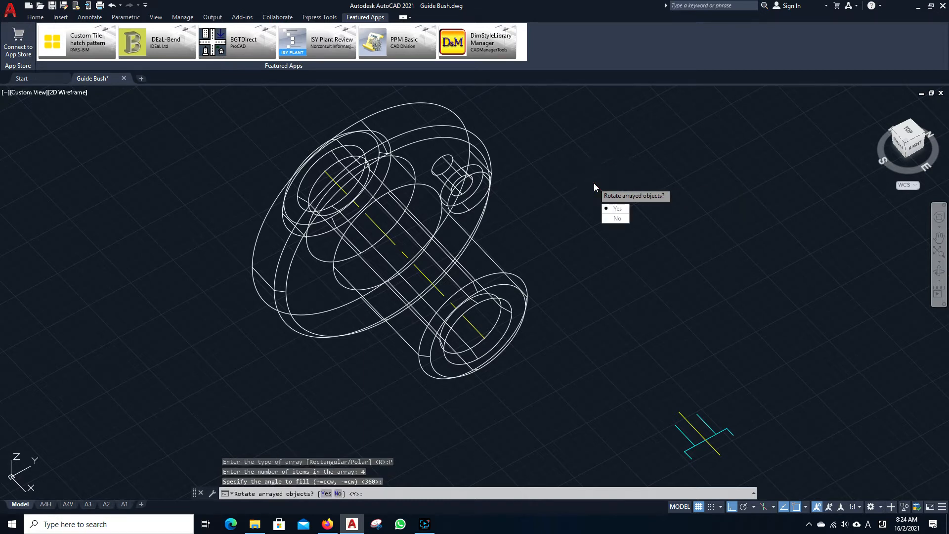
pyautogui.press('Return')
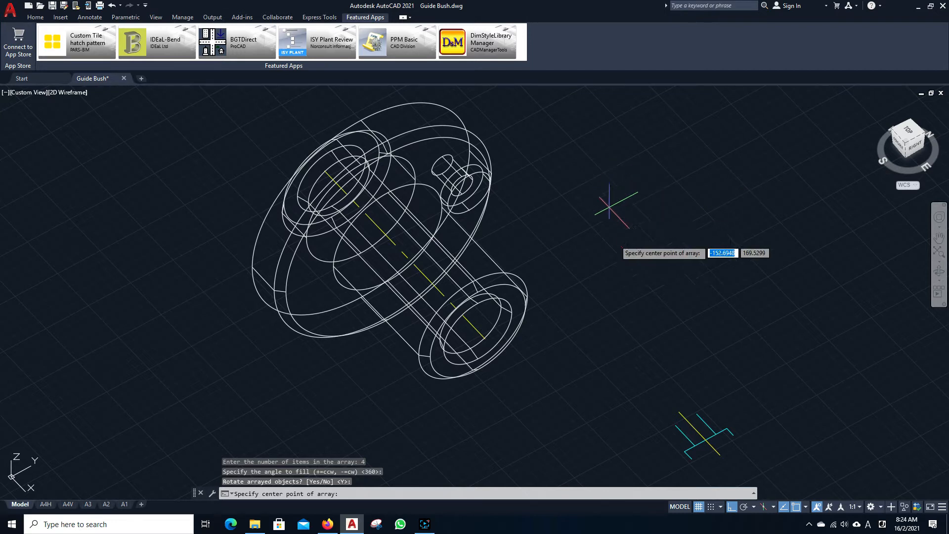
pyautogui.scroll(4, 501, 359)
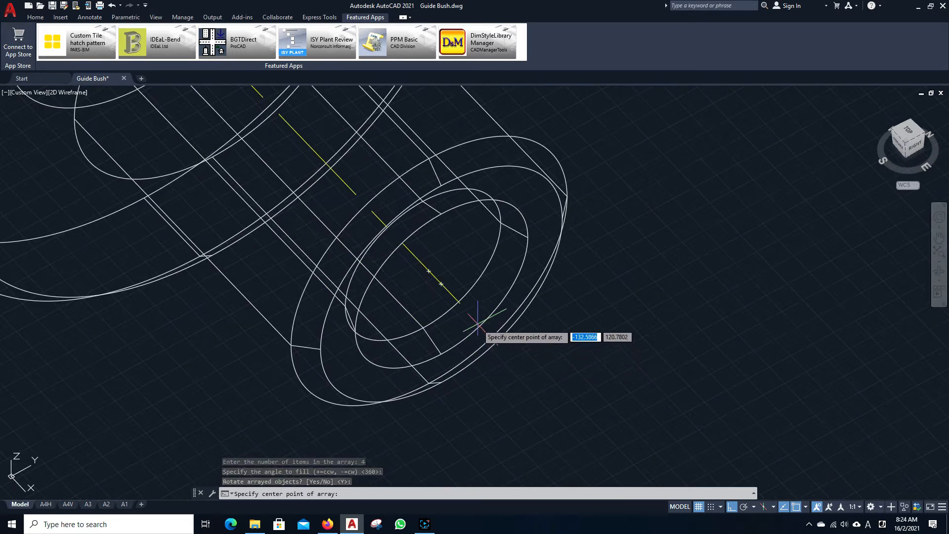
pyautogui.click(441, 285)
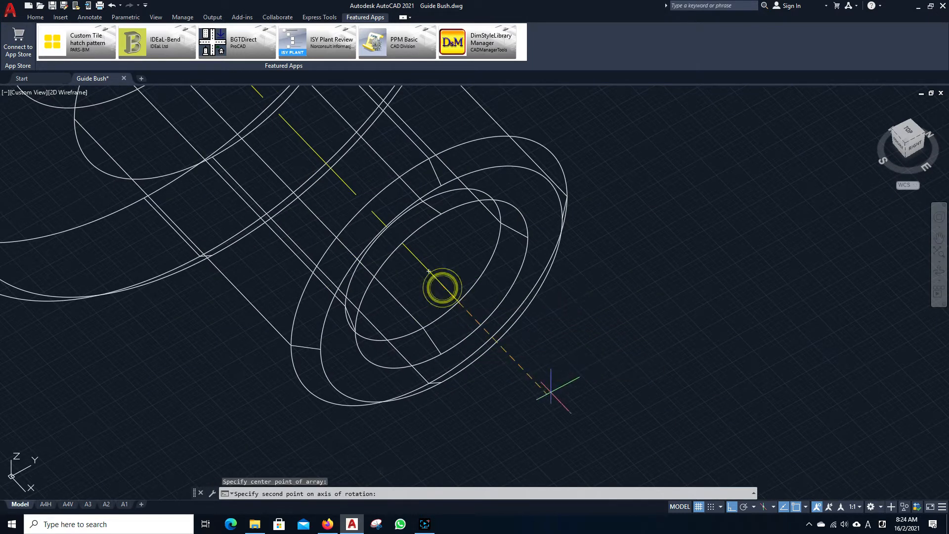
pyautogui.click(586, 435)
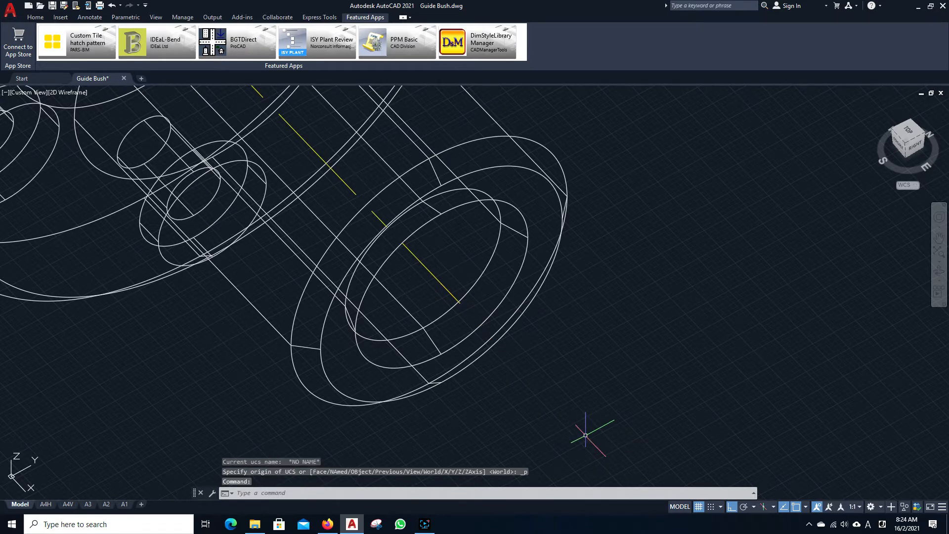
# Step: Show the bush and its arrayed hole solids from a front-right angle in the Realistic visual style
pyautogui.scroll(-5, 585, 435)
pyautogui.scroll(2, 553, 352)
pyautogui.keyDown('shift'); pyautogui.moveTo(553, 352); pyautogui.dragTo(487, 287, button='middle'); pyautogui.keyUp('shift')
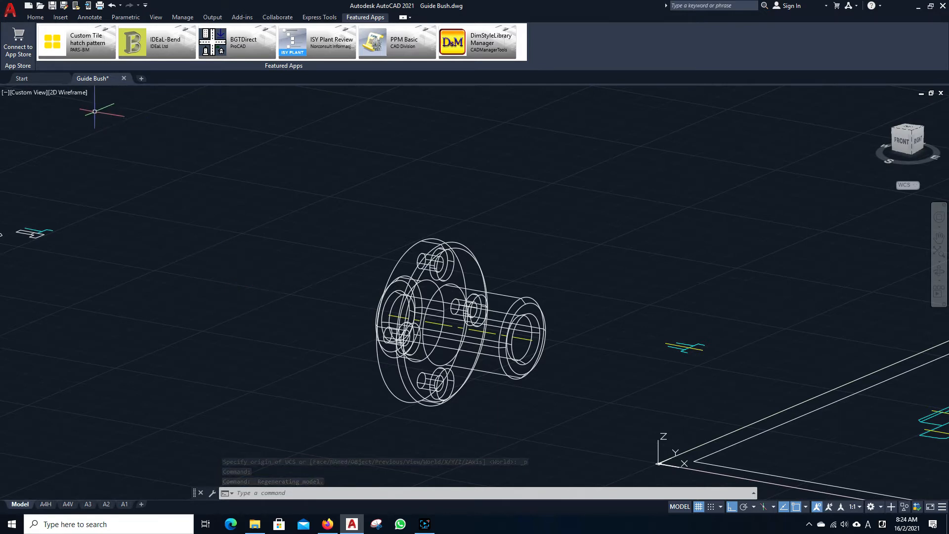
pyautogui.click(74, 92)
pyautogui.click(99, 150)
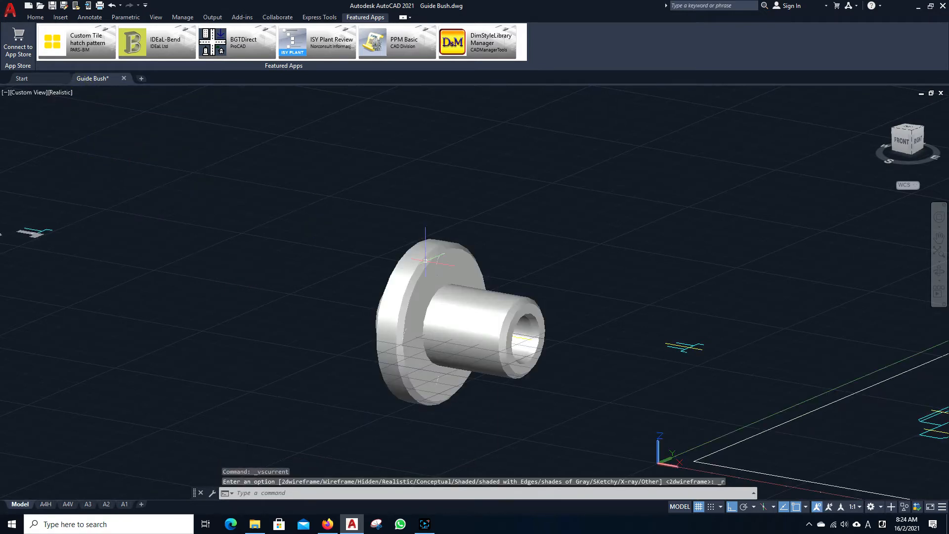
pyautogui.scroll(2, 306, 339)
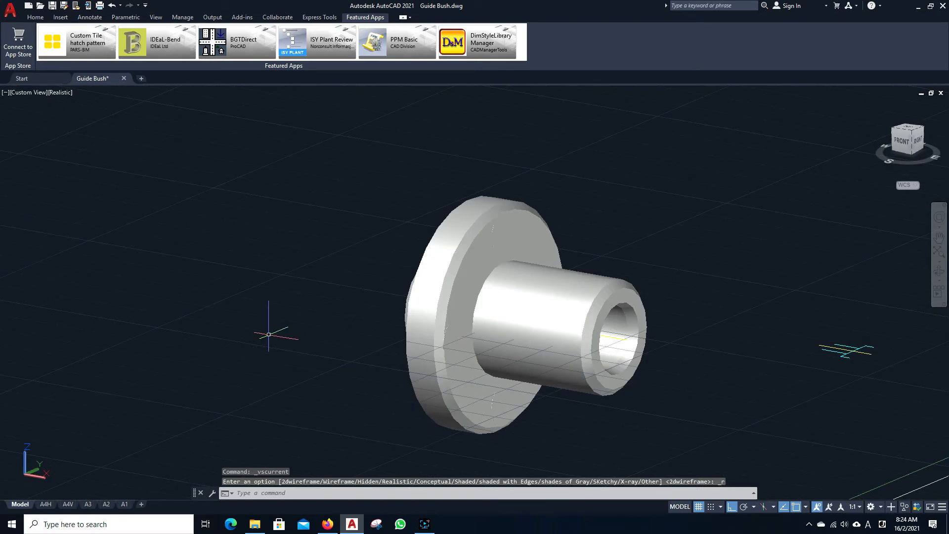
# Step: Subtract the four arrayed counterbored hole solids from the guide bush solid
pyautogui.press('Return')
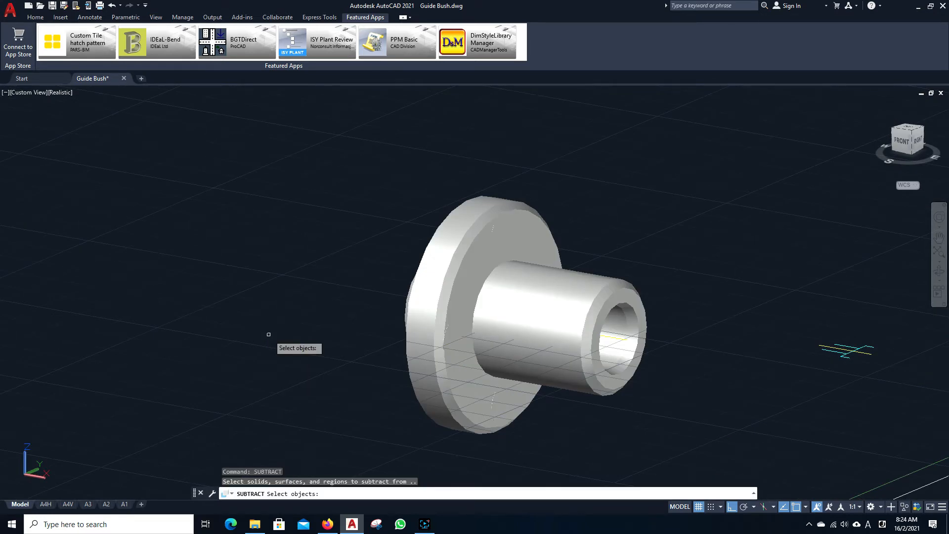
pyautogui.click(493, 286)
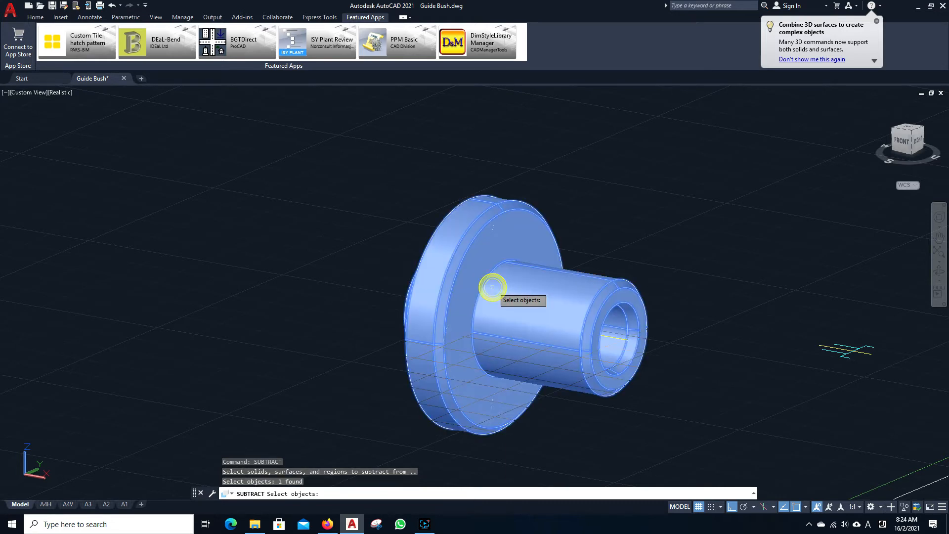
pyautogui.click(506, 226)
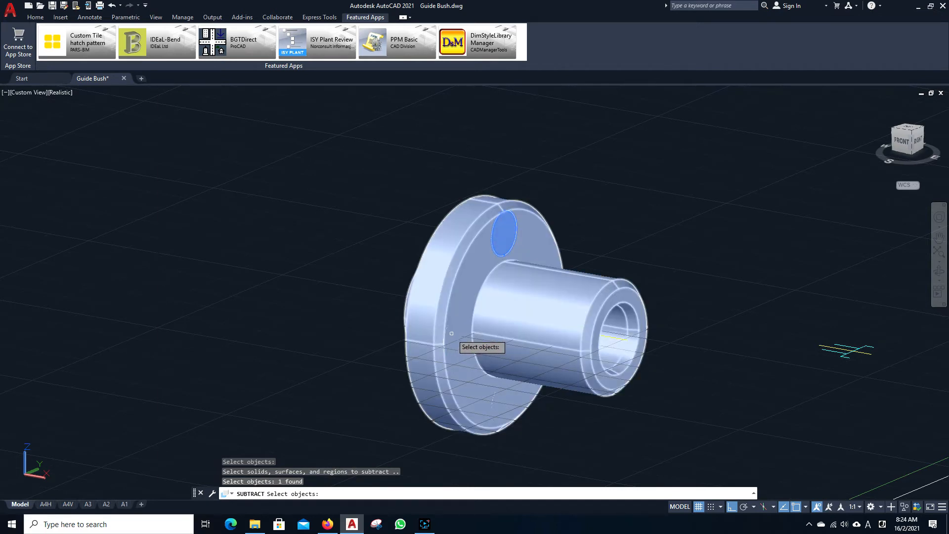
pyautogui.click(453, 336)
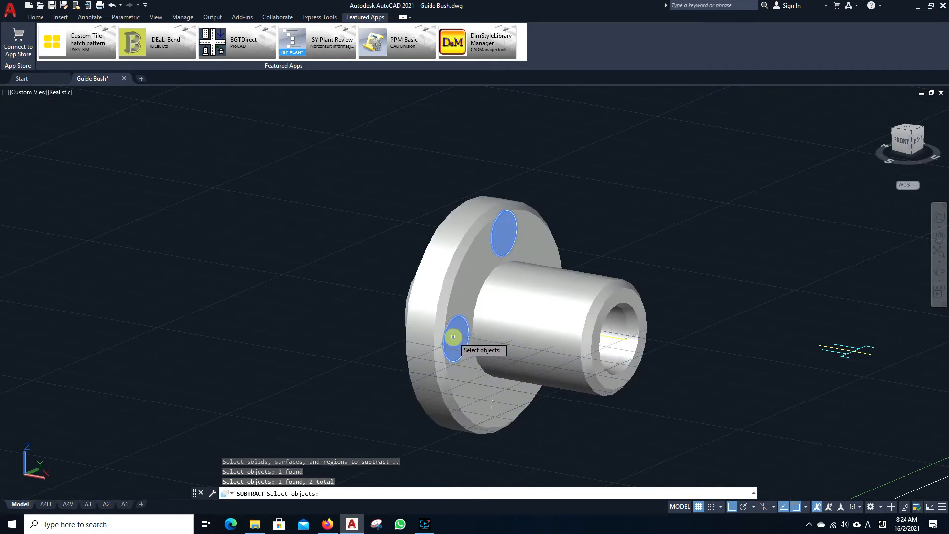
pyautogui.click(507, 405)
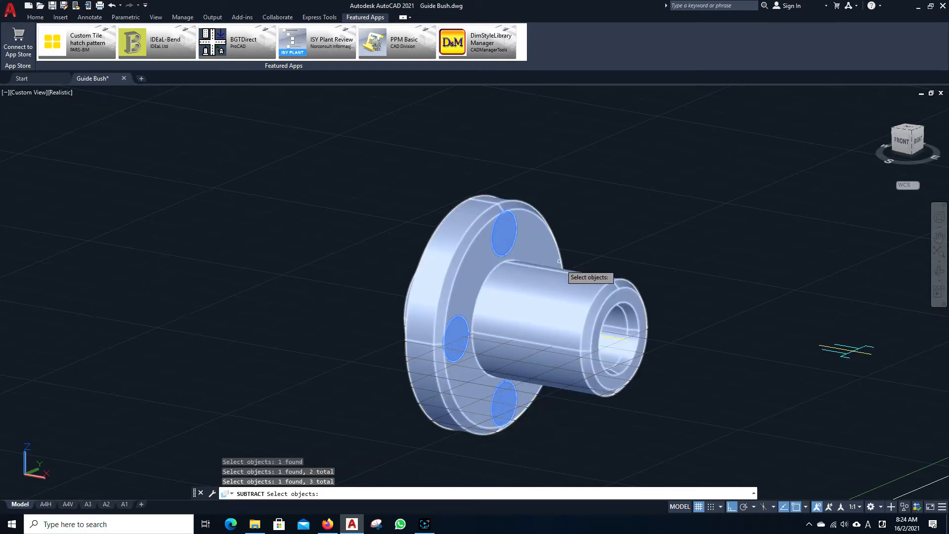
pyautogui.keyDown('shift'); pyautogui.moveTo(663, 255); pyautogui.dragTo(658, 284, button='middle'); pyautogui.keyUp('shift')
pyautogui.click(757, 282)
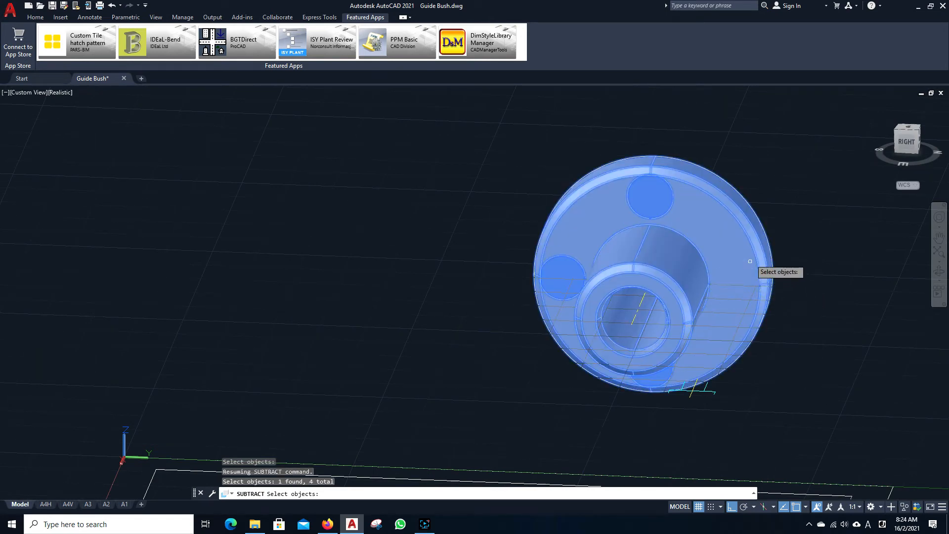
pyautogui.keyDown('shift'); pyautogui.click(746, 234); pyautogui.keyUp('shift')
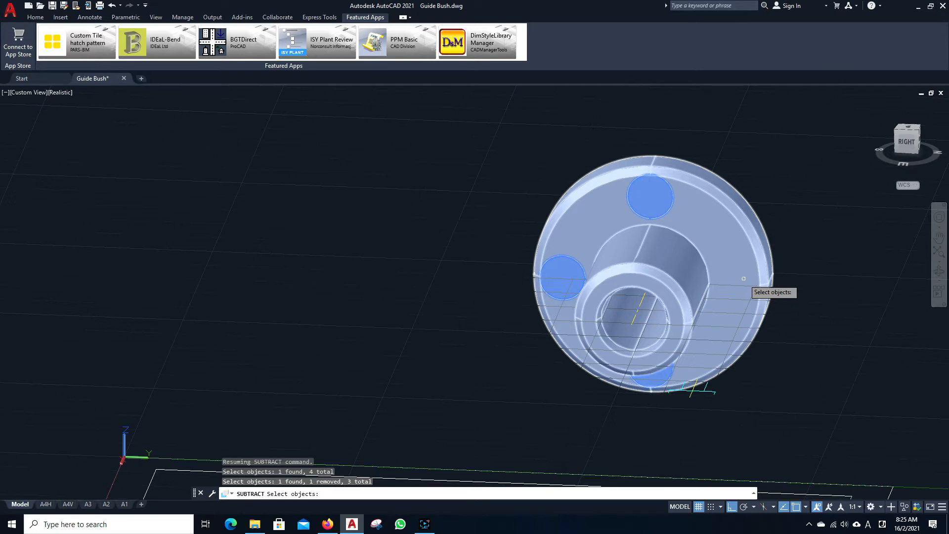
pyautogui.click(745, 278)
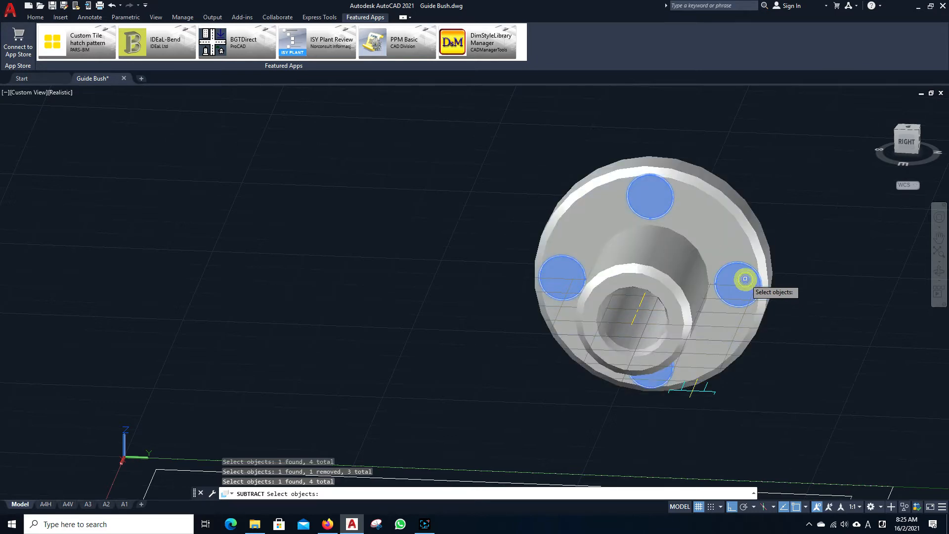
pyautogui.press('Return')
# Step: Move the finished bush solid 32 units straight up along the Z axis
pyautogui.keyDown('shift'); pyautogui.moveTo(821, 277); pyautogui.dragTo(597, 327, button='middle'); pyautogui.keyUp('shift')
pyautogui.scroll(-5, 544, 307)
pyautogui.moveTo(544, 307); pyautogui.dragTo(464, 270, button='middle')
pyautogui.keyDown('shift'); pyautogui.moveTo(396, 271); pyautogui.dragTo(492, 275, button='middle'); pyautogui.keyUp('shift')
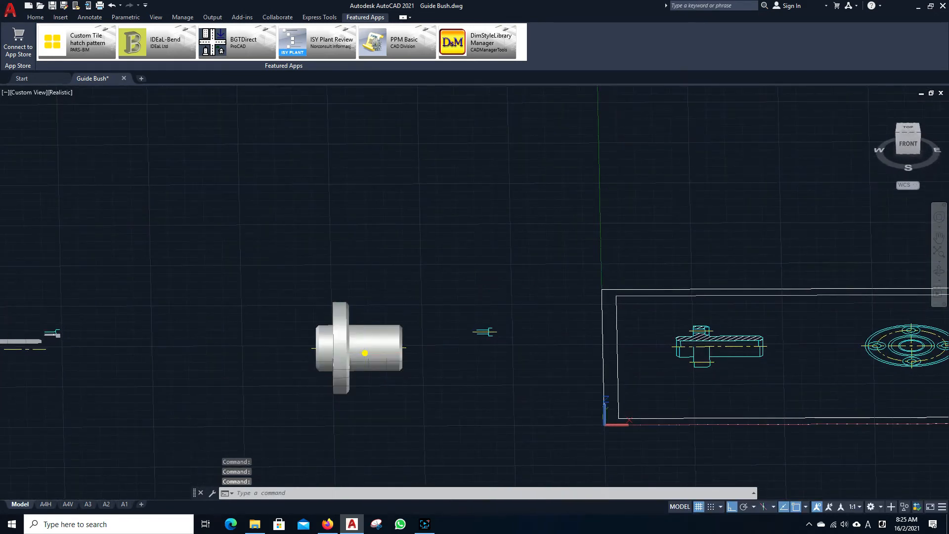
pyautogui.click(365, 353)
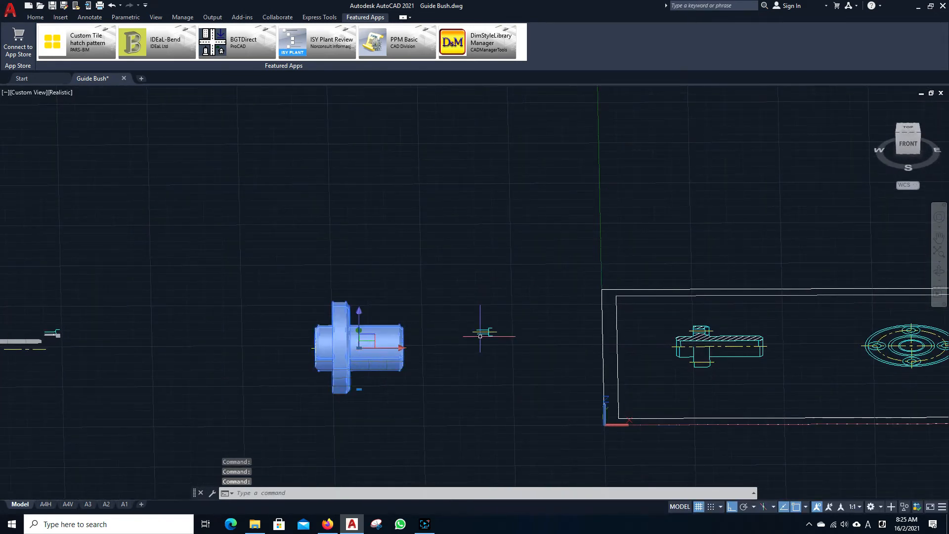
pyautogui.write('m')
pyautogui.press('Return')
pyautogui.scroll(-3, 466, 334)
pyautogui.keyDown('shift'); pyautogui.moveTo(465, 335); pyautogui.dragTo(494, 326, button='middle'); pyautogui.keyUp('shift')
pyautogui.click(346, 417)
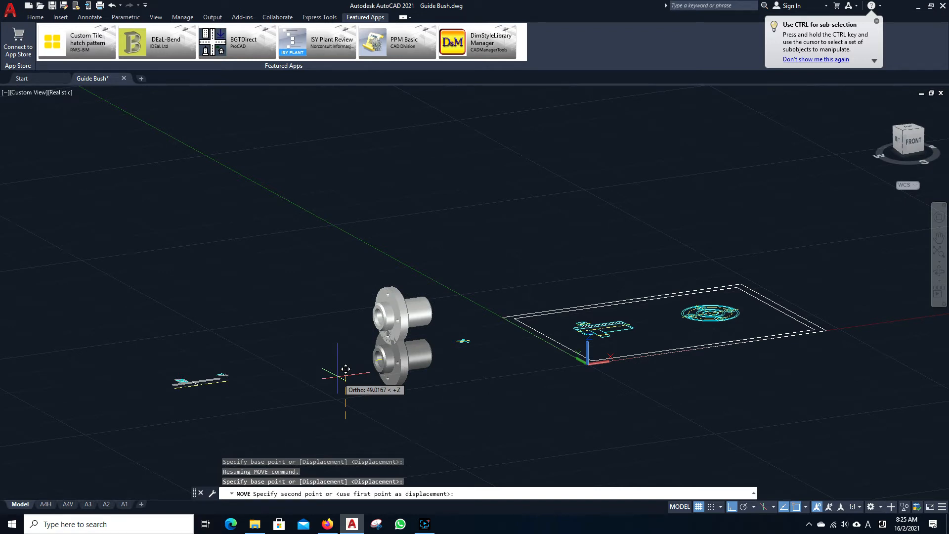
pyautogui.write('32')
pyautogui.press('Return')
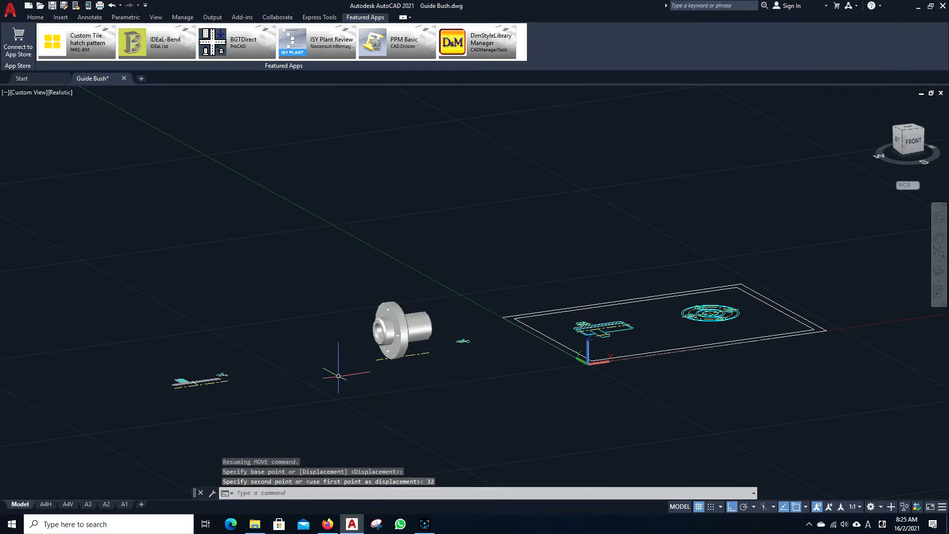
# Step: Delete the leftover 2D profiles and centrelines lying around the guide bush solid
pyautogui.scroll(2, 444, 366)
pyautogui.click(544, 283)
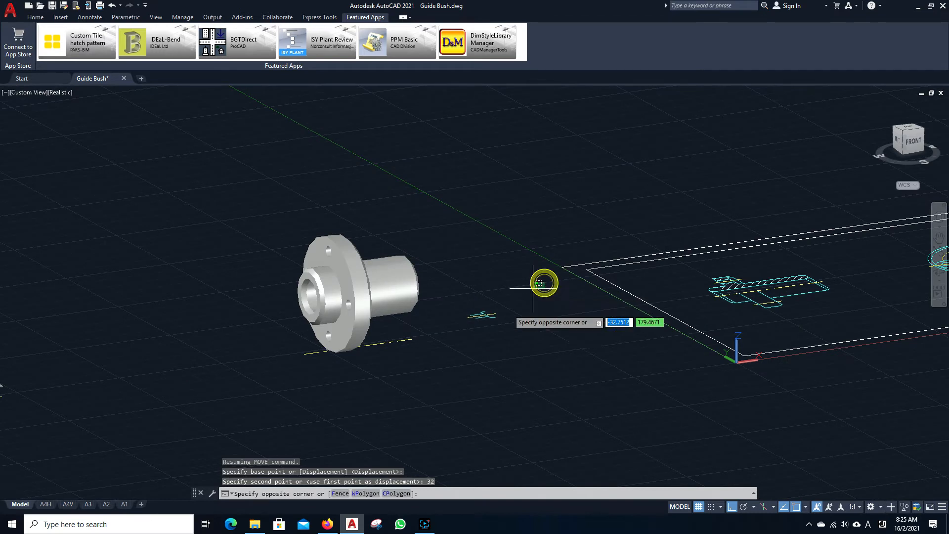
pyautogui.click(428, 357)
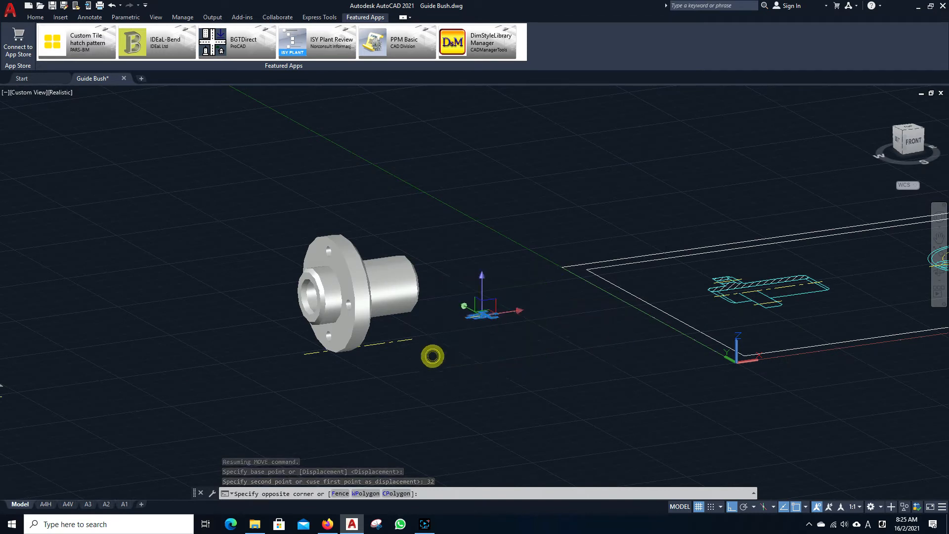
pyautogui.click(419, 334)
pyautogui.click(400, 348)
pyautogui.scroll(-4, 401, 348)
pyautogui.click(186, 367)
pyautogui.click(69, 419)
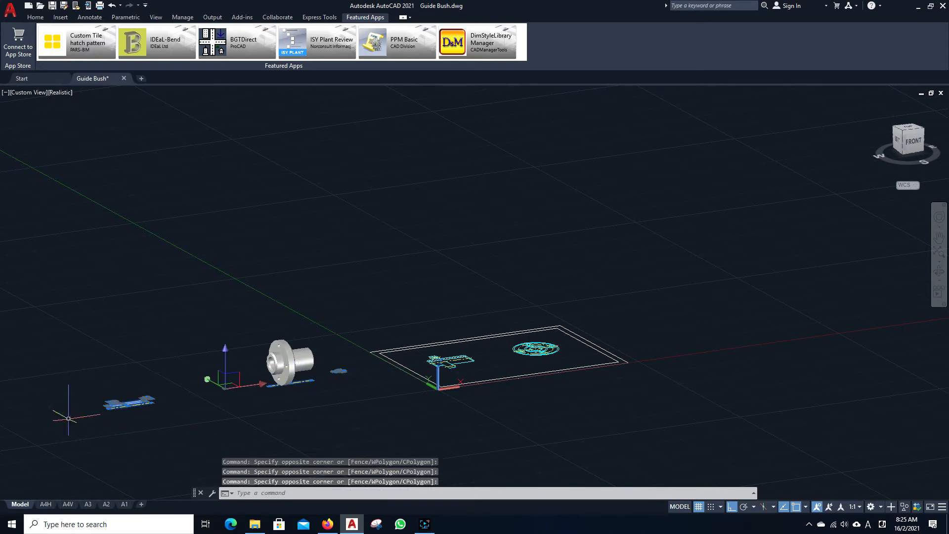
pyautogui.press('Delete')
# Step: Switch to the A3 layout and delete the existing viewport showing the 2D drawing
pyautogui.scroll(3, 322, 367)
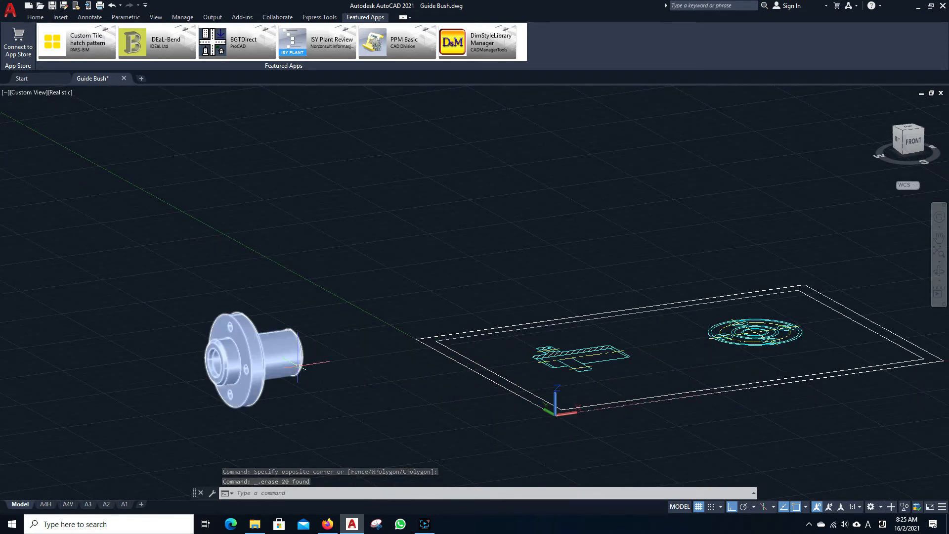
pyautogui.scroll(-2, 380, 349)
pyautogui.scroll(2, 373, 353)
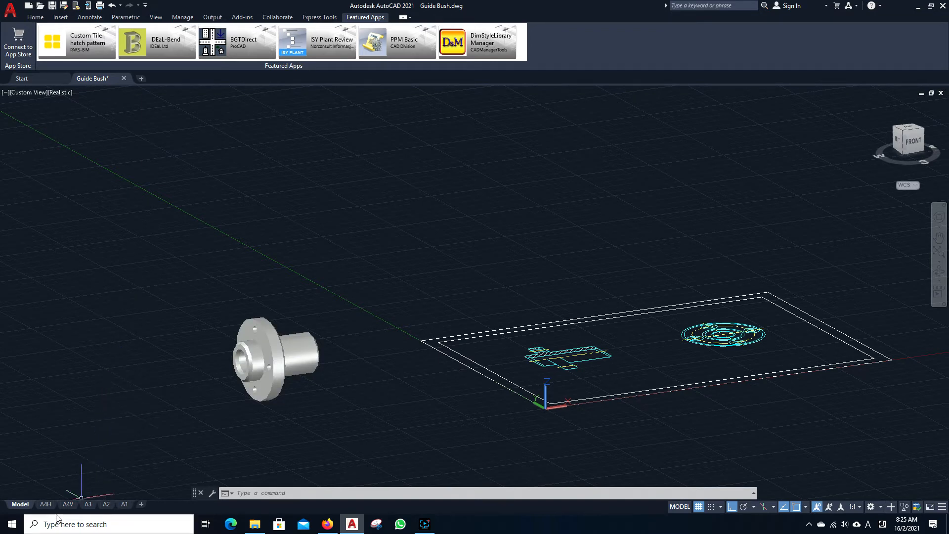
pyautogui.moveTo(51, 504)
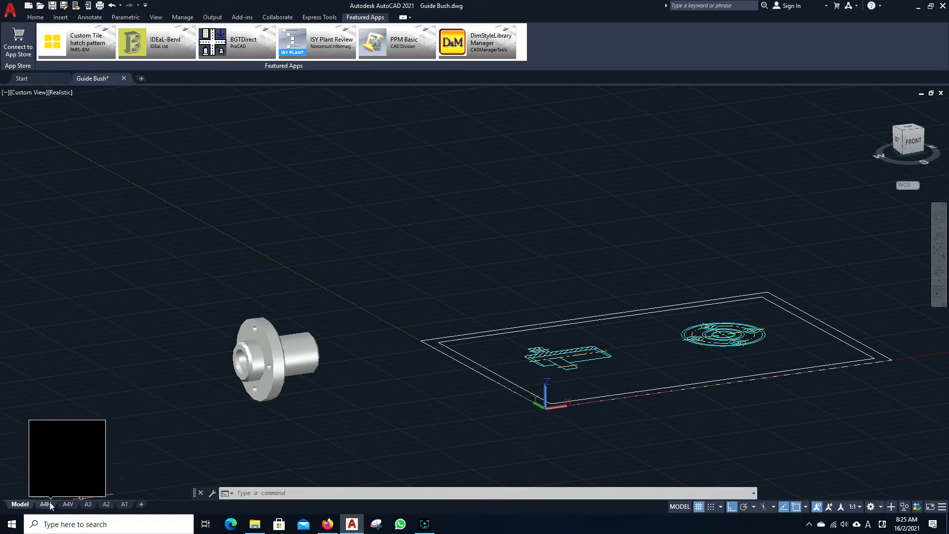
pyautogui.click(88, 504)
pyautogui.scroll(-2, 600, 284)
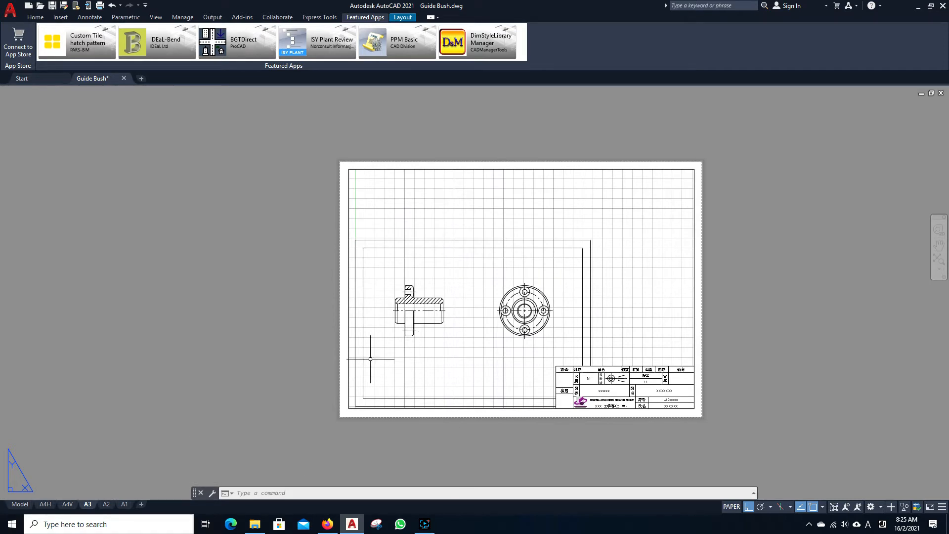
pyautogui.click(348, 367)
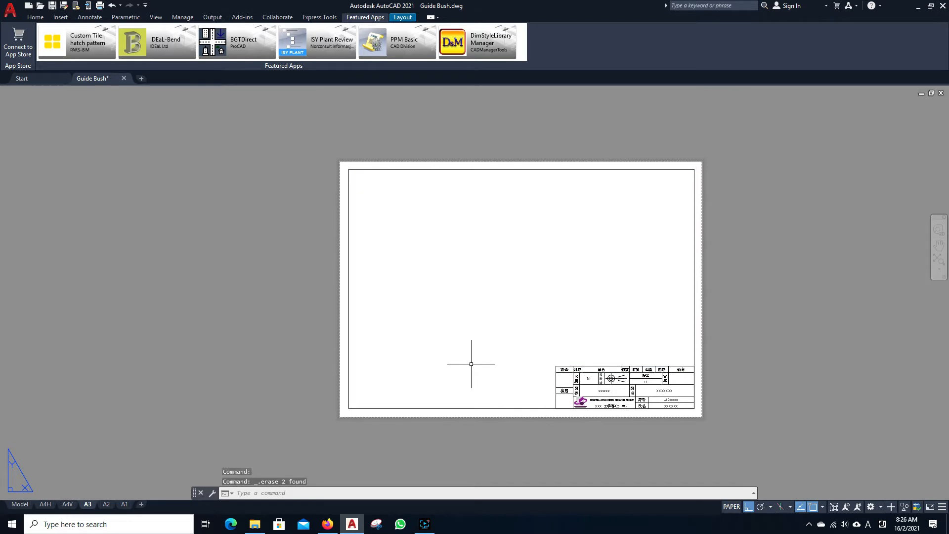
# Step: Start a base drawing view from model space on the A3 sheet, using the Right orientation
pyautogui.moveTo(509, 294); pyautogui.dragTo(481, 335, button='middle')
pyautogui.scroll(2, 445, 308)
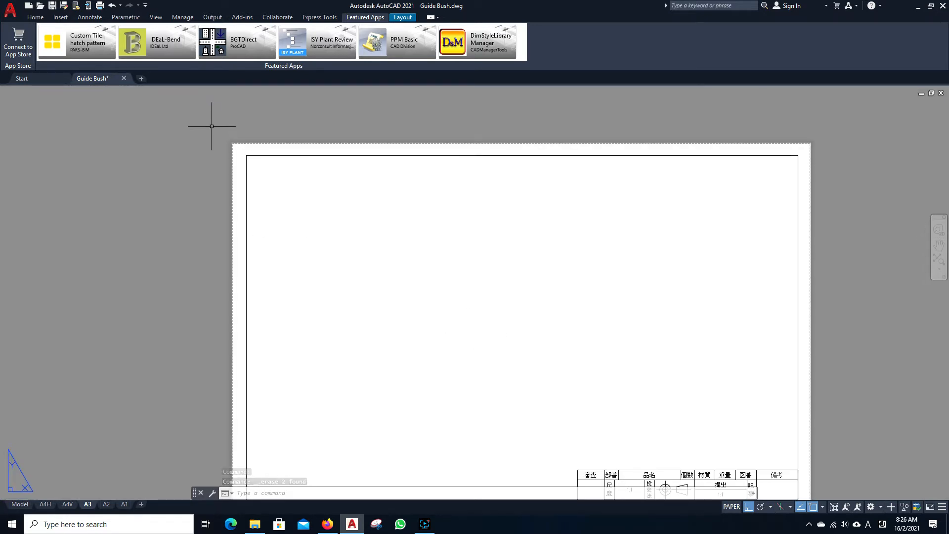
pyautogui.scroll(-2, 223, 145)
pyautogui.moveTo(352, 250); pyautogui.dragTo(364, 242, button='middle')
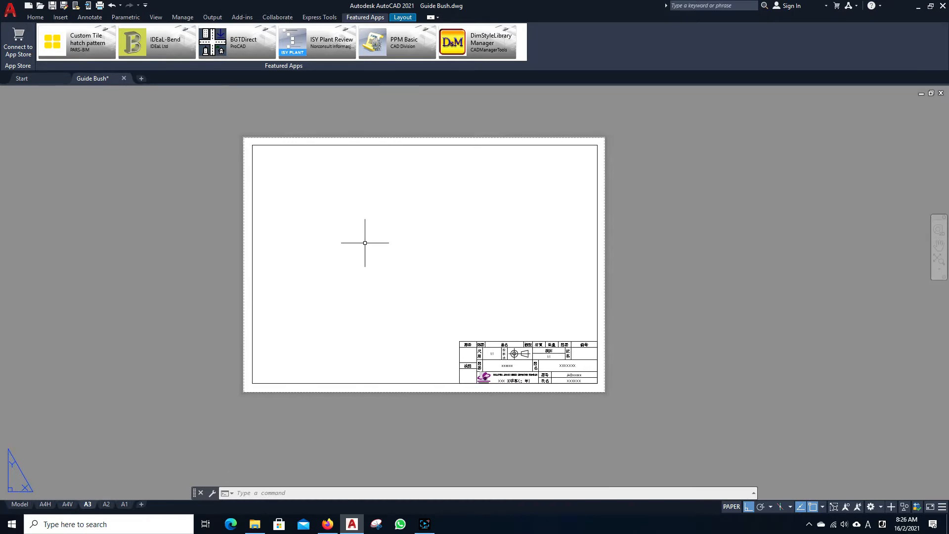
pyautogui.click(403, 17)
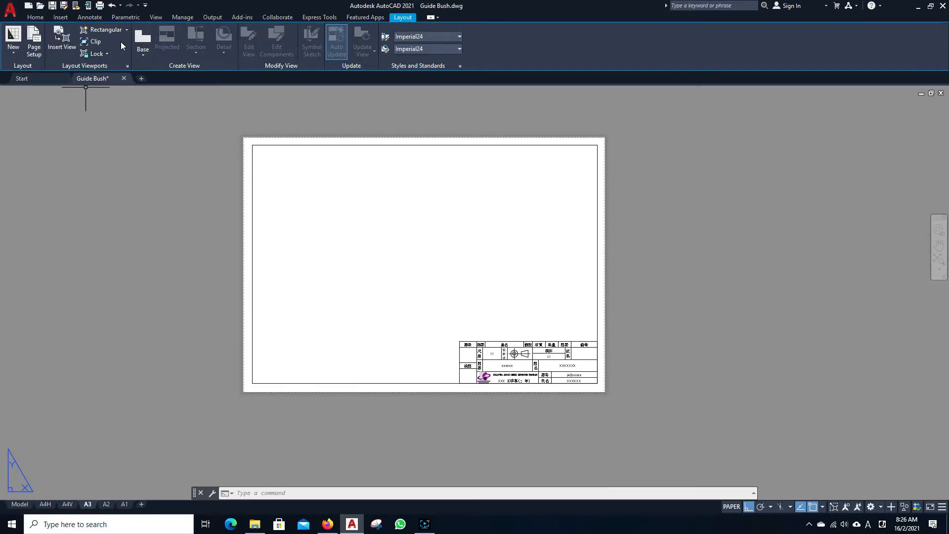
pyautogui.click(140, 48)
pyautogui.click(143, 65)
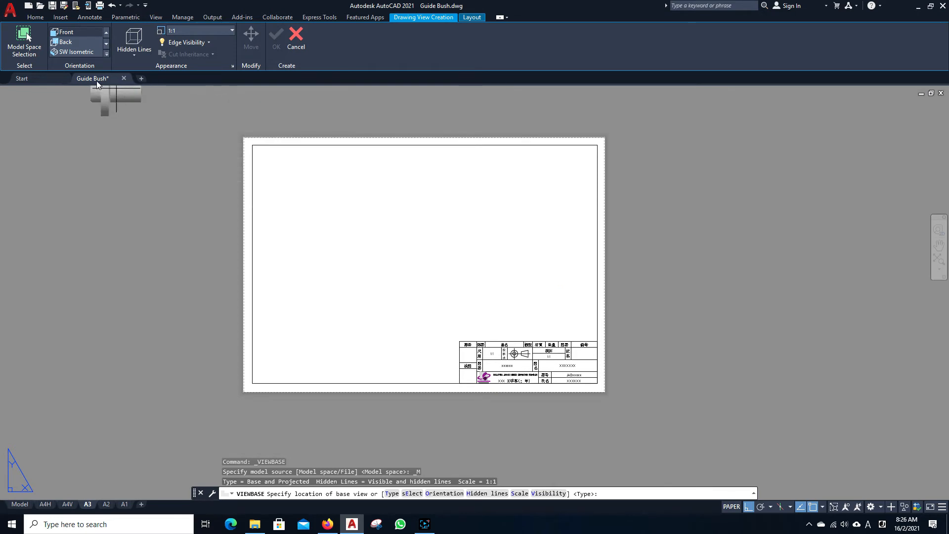
pyautogui.click(106, 55)
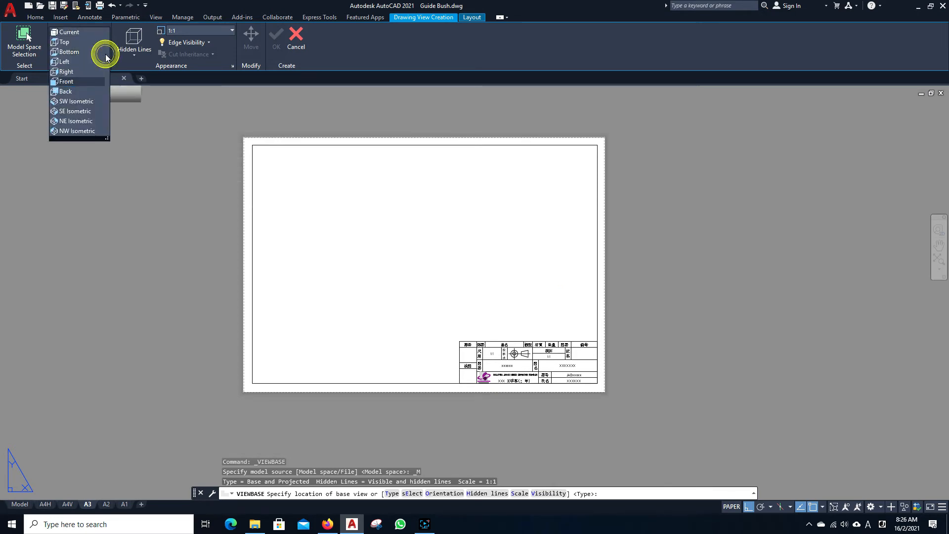
pyautogui.click(78, 71)
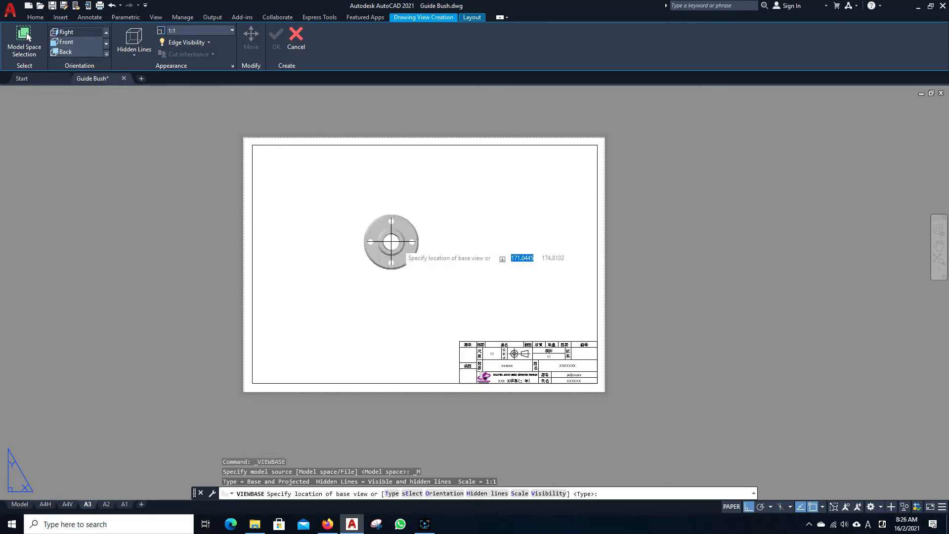
# Step: Preview the base view in the Left orientation and switch it back to Right
pyautogui.scroll(4, 398, 245)
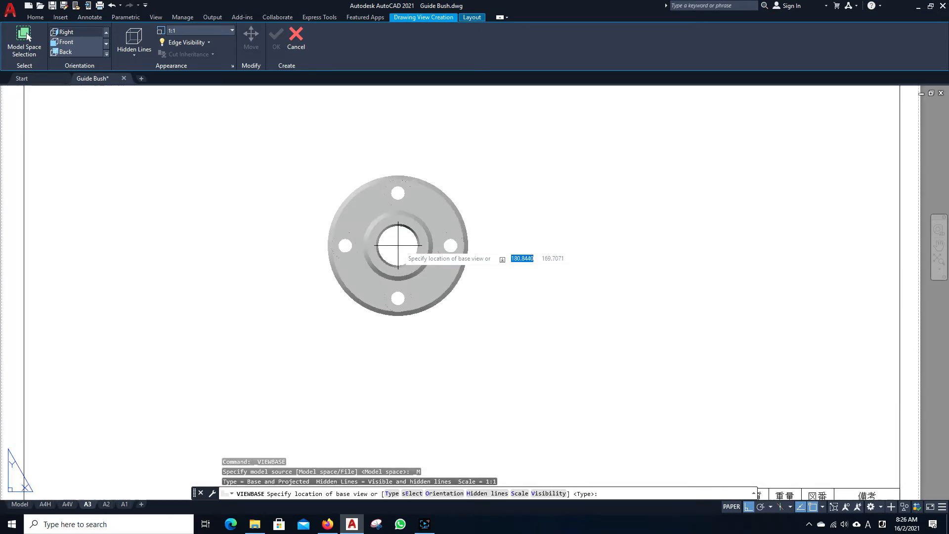
pyautogui.scroll(-5, 398, 246)
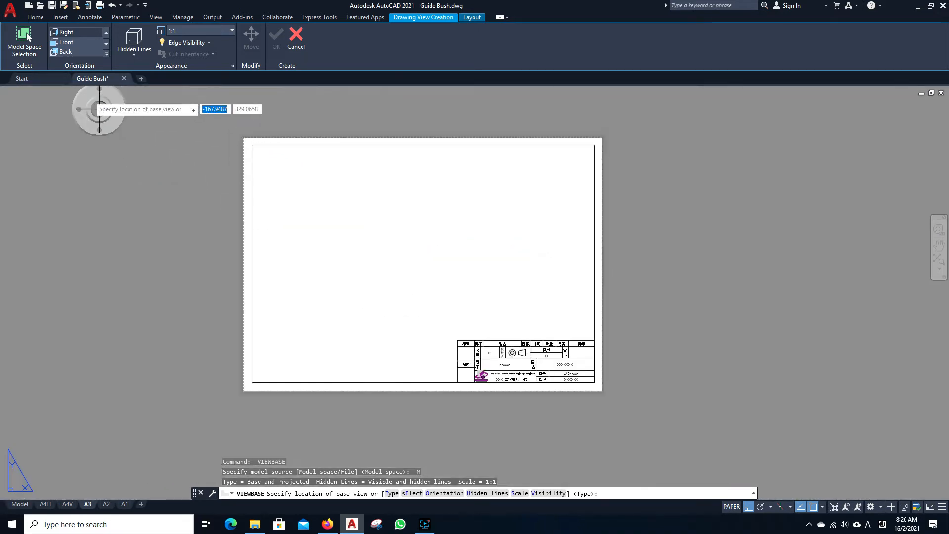
pyautogui.click(105, 54)
pyautogui.click(80, 71)
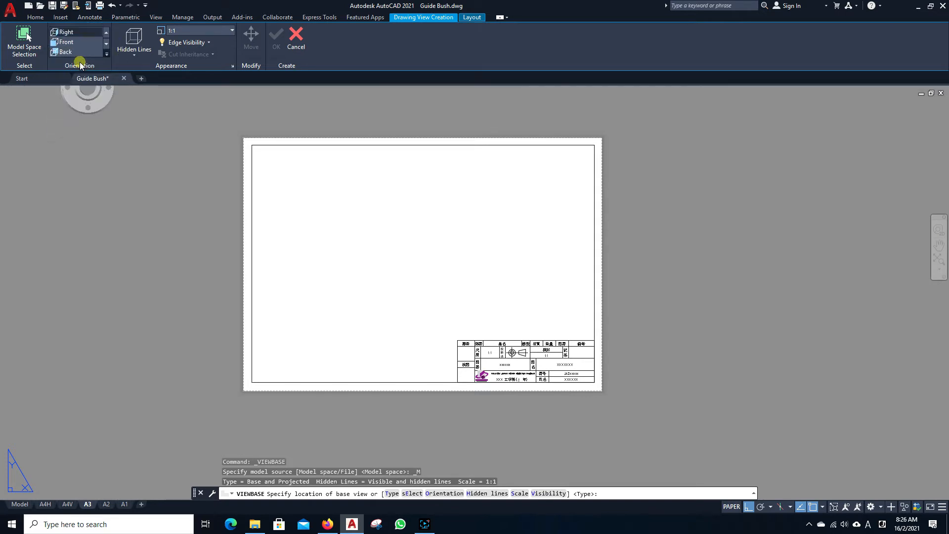
pyautogui.scroll(4, 372, 216)
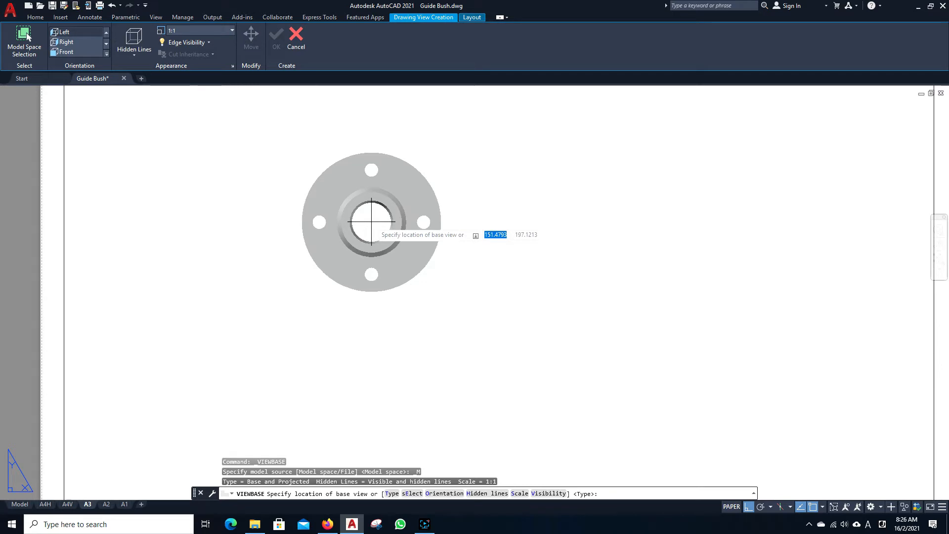
pyautogui.click(105, 55)
pyautogui.click(75, 72)
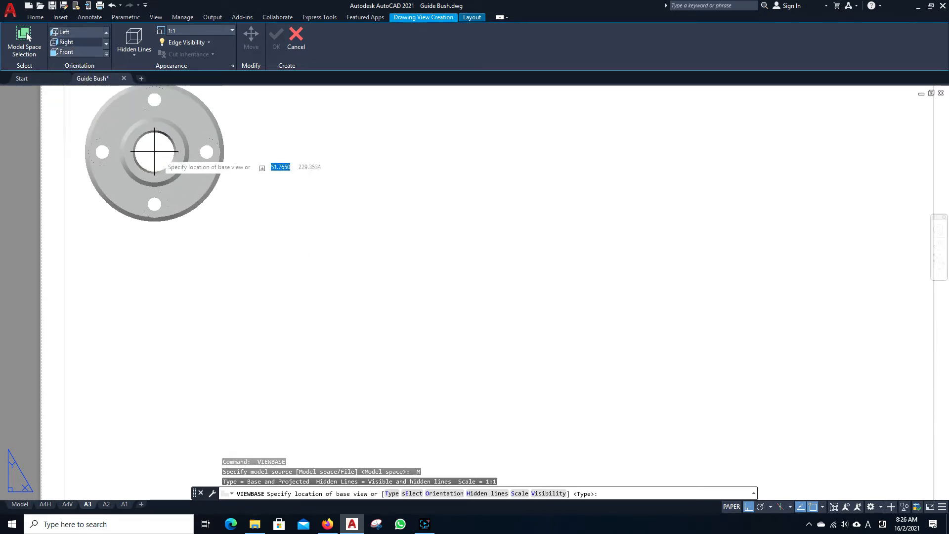
# Step: Place the base view at 260,150 on the sheet and finish without adding projected views
pyautogui.scroll(-2, 358, 268)
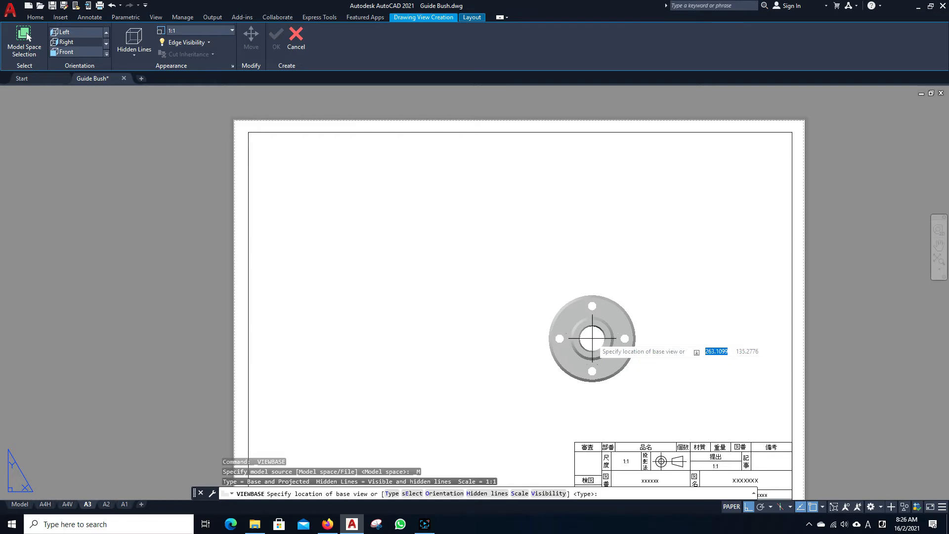
pyautogui.scroll(-2, 593, 330)
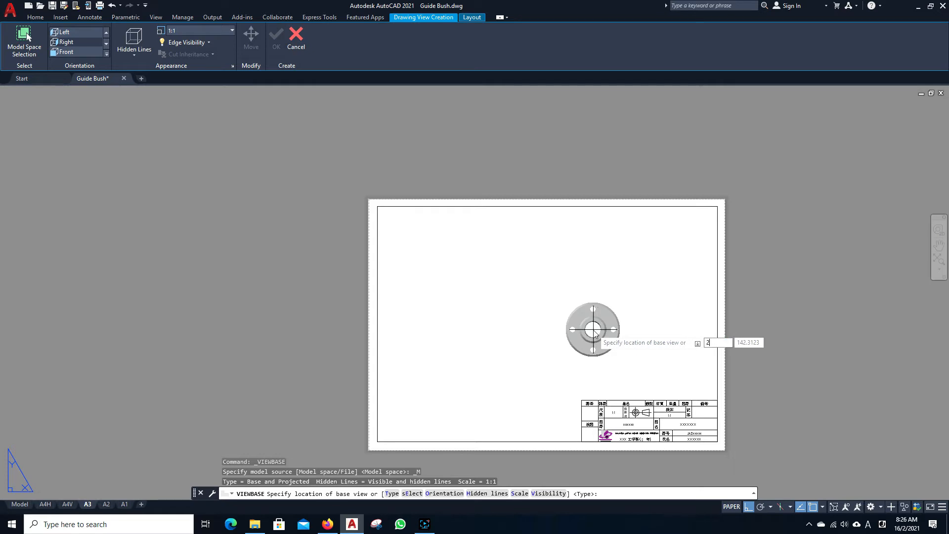
pyautogui.write('0')
pyautogui.press('Tab')
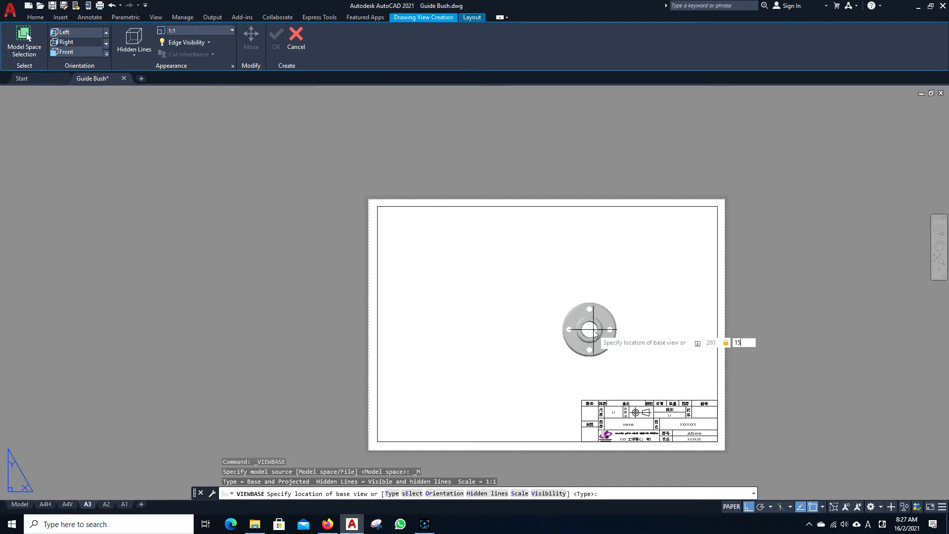
pyautogui.press('Return')
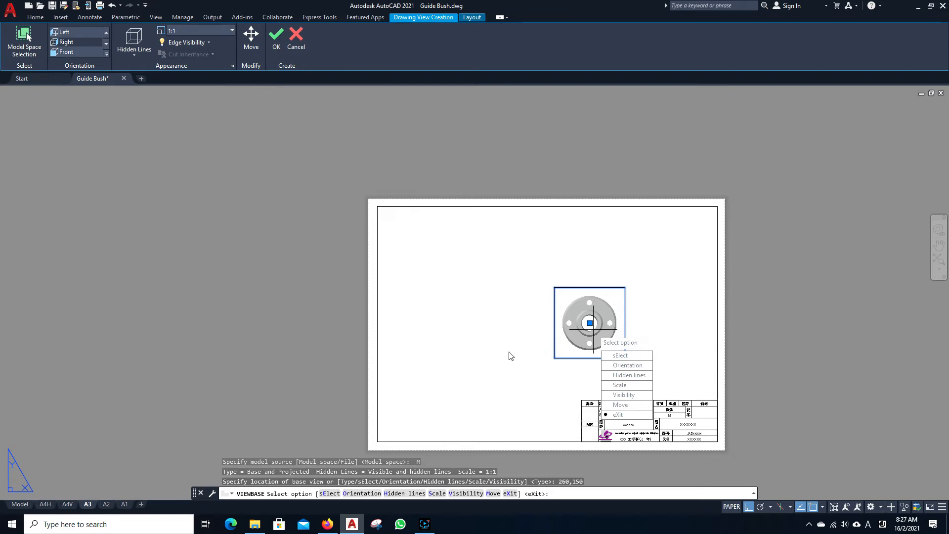
pyautogui.press('Return')
pyautogui.press('Return')
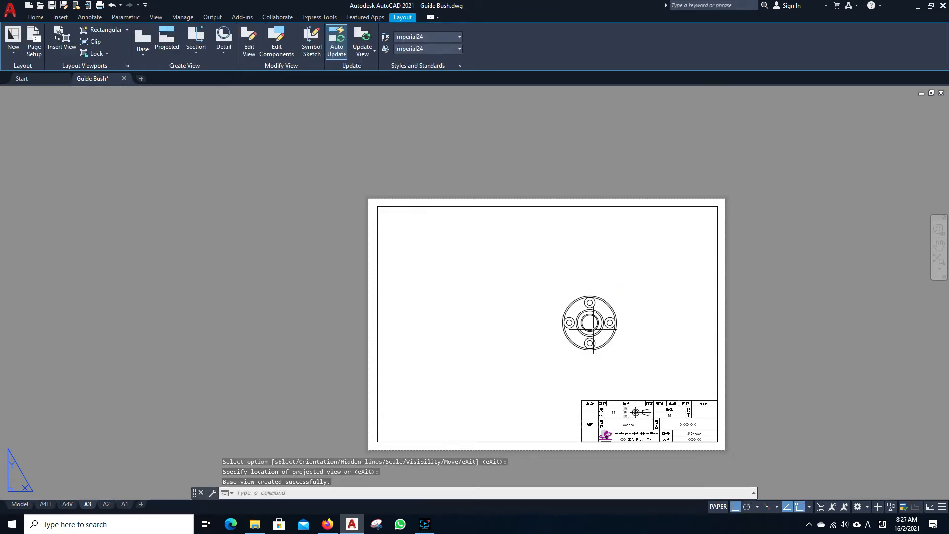
# Step: Create a full section view from a vertical cutting line through the flange centre, placed to the left of the base view
pyautogui.scroll(3, 568, 319)
pyautogui.scroll(3, 638, 326)
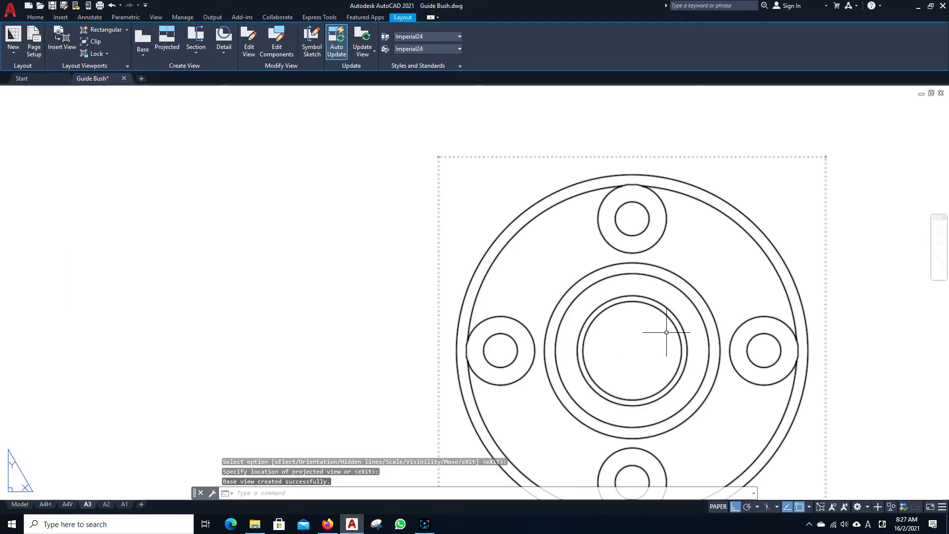
pyautogui.scroll(-4, 682, 333)
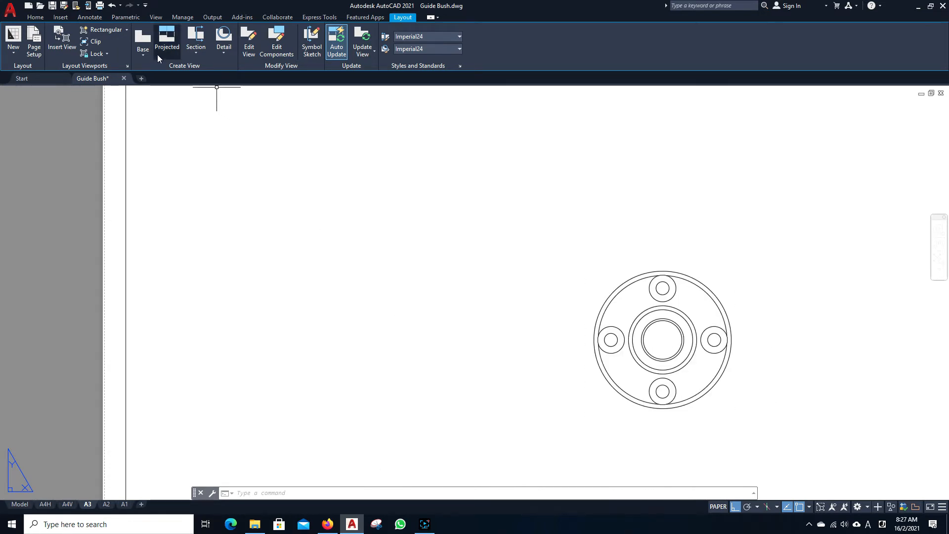
pyautogui.click(195, 47)
pyautogui.click(198, 74)
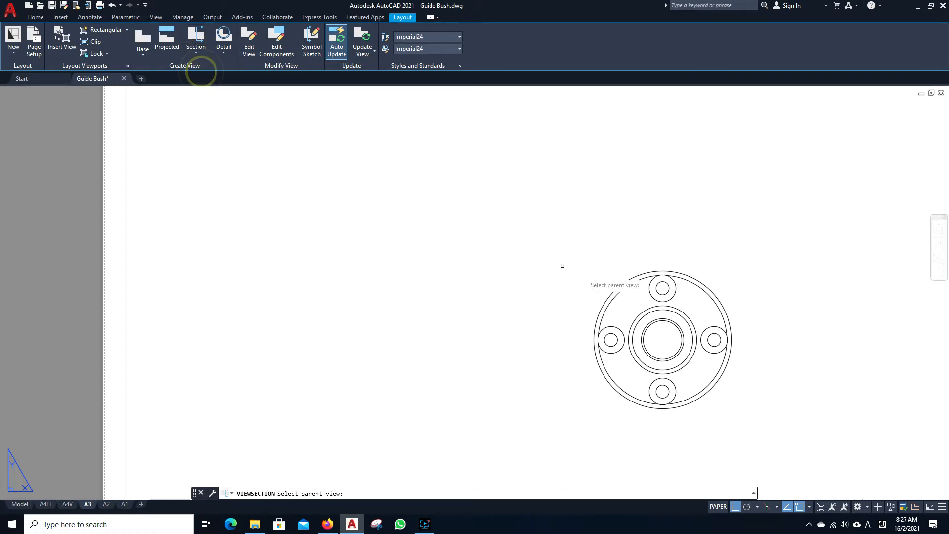
pyautogui.click(646, 279)
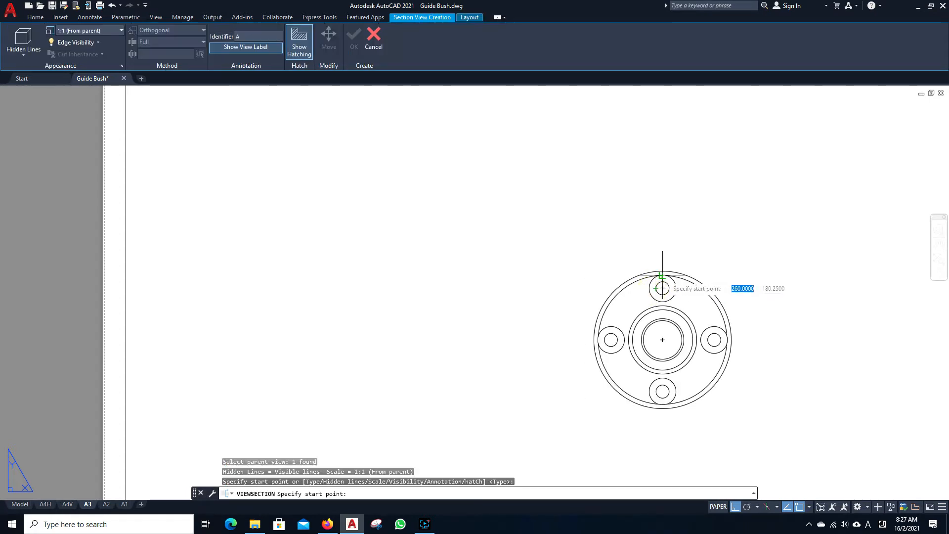
pyautogui.click(662, 245)
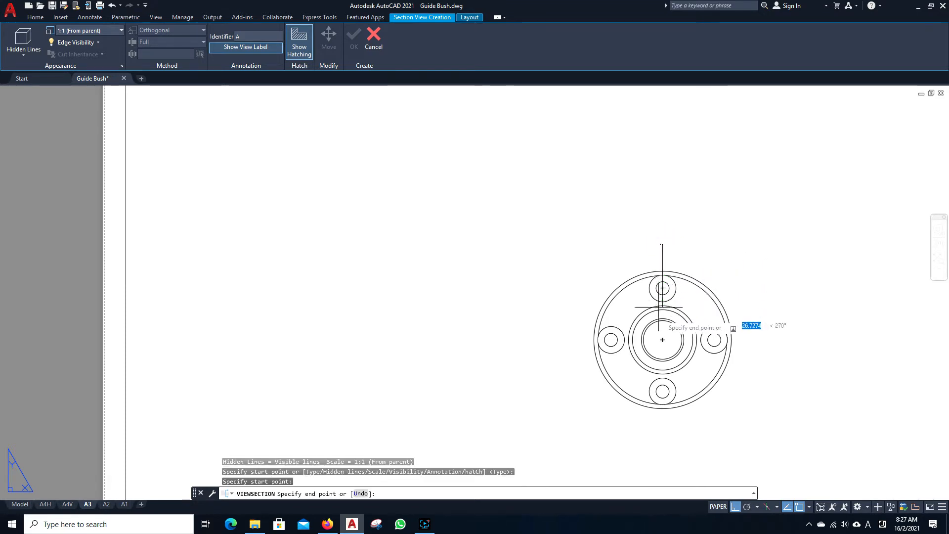
pyautogui.click(665, 441)
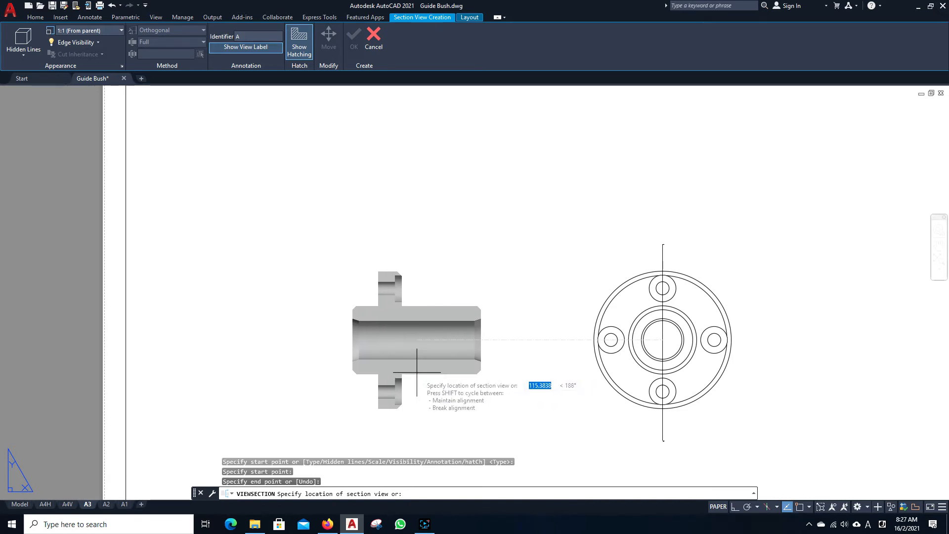
pyautogui.click(417, 373)
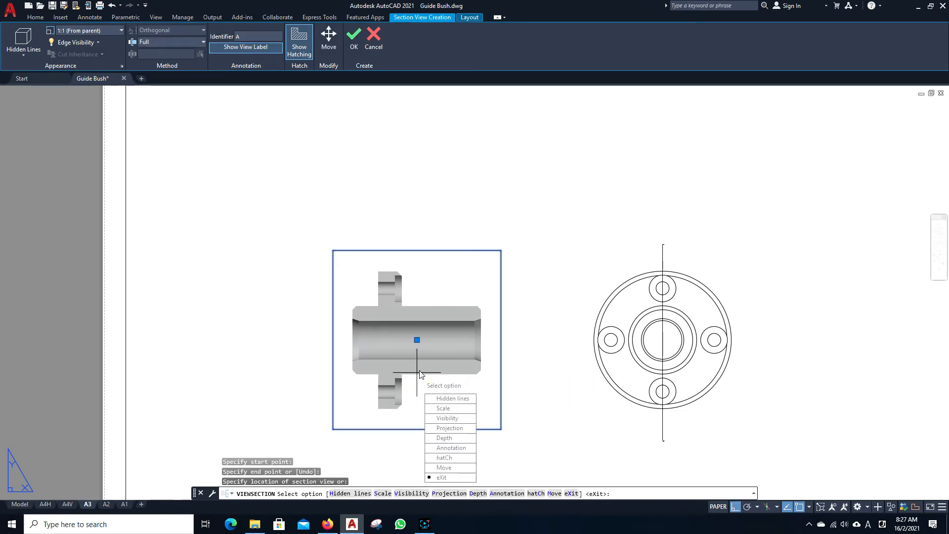
pyautogui.press('Return')
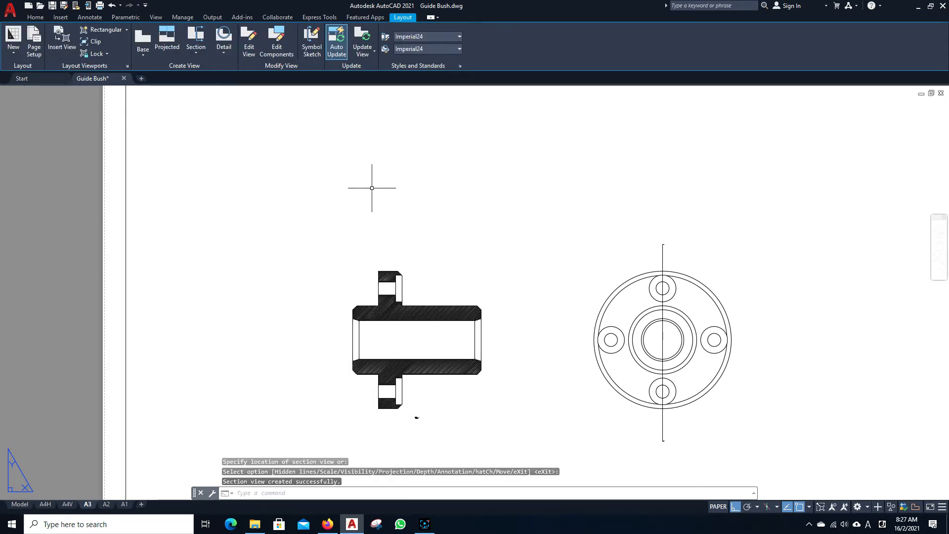
# Step: Modify the Imperial24 section view style so the identifier's Standard text style has a height of 7
pyautogui.click(384, 38)
pyautogui.click(544, 248)
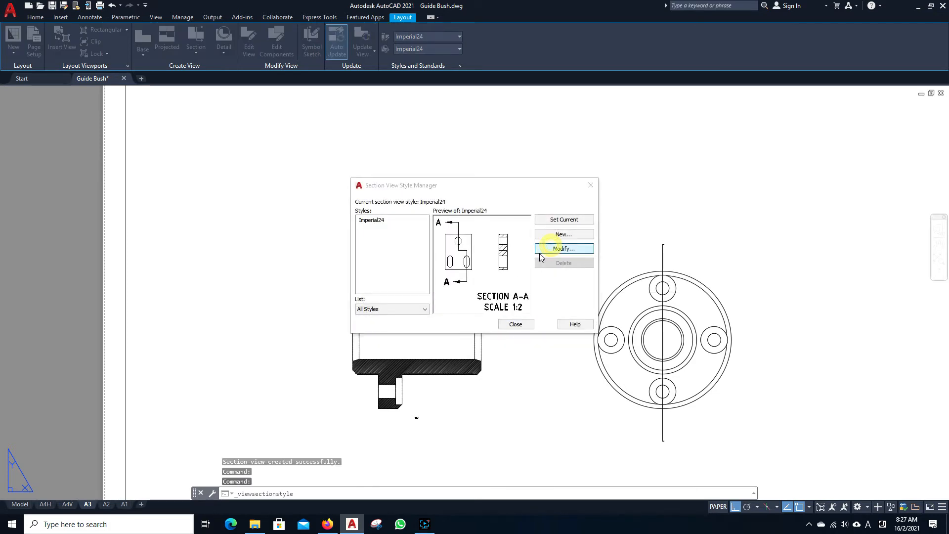
pyautogui.click(343, 148)
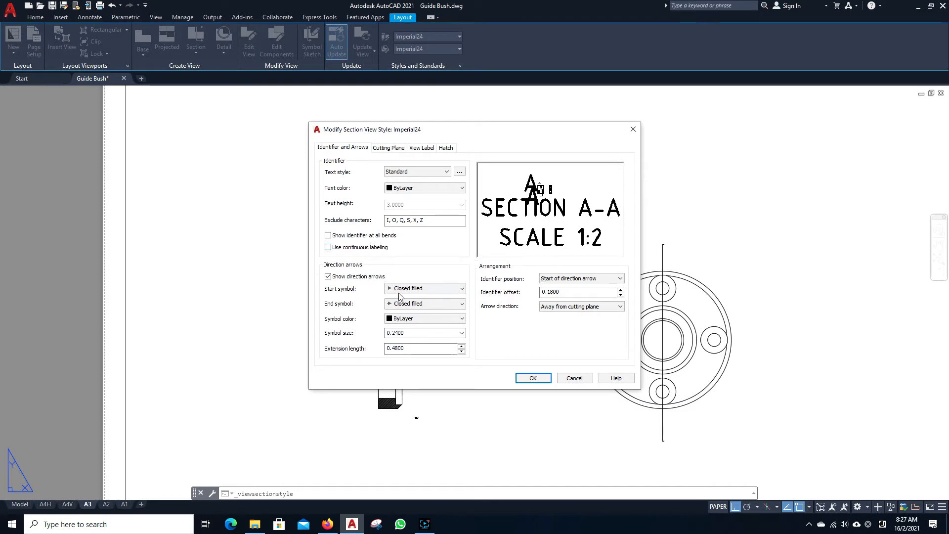
pyautogui.click(459, 173)
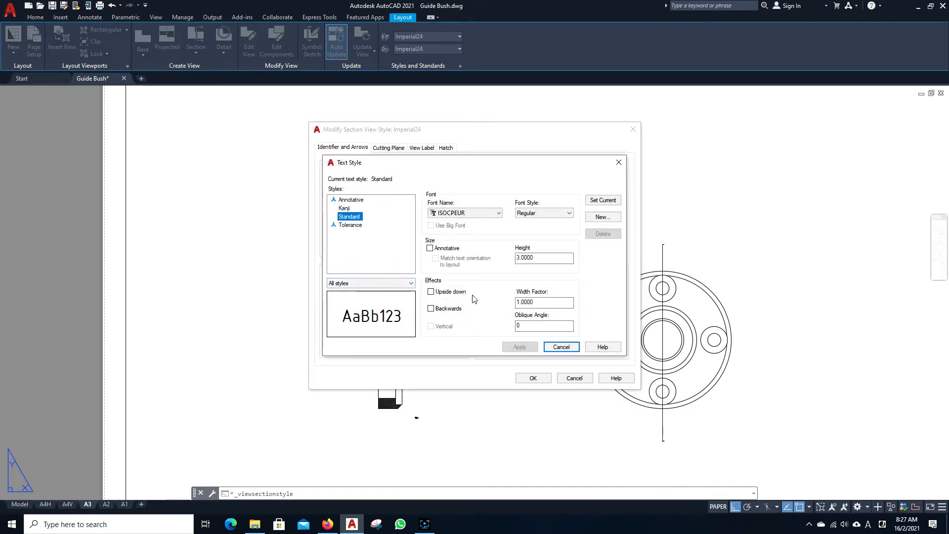
pyautogui.doubleClick(538, 257)
pyautogui.write('5')
pyautogui.press('Return')
pyautogui.doubleClick(551, 256)
pyautogui.write('7')
pyautogui.press('Return')
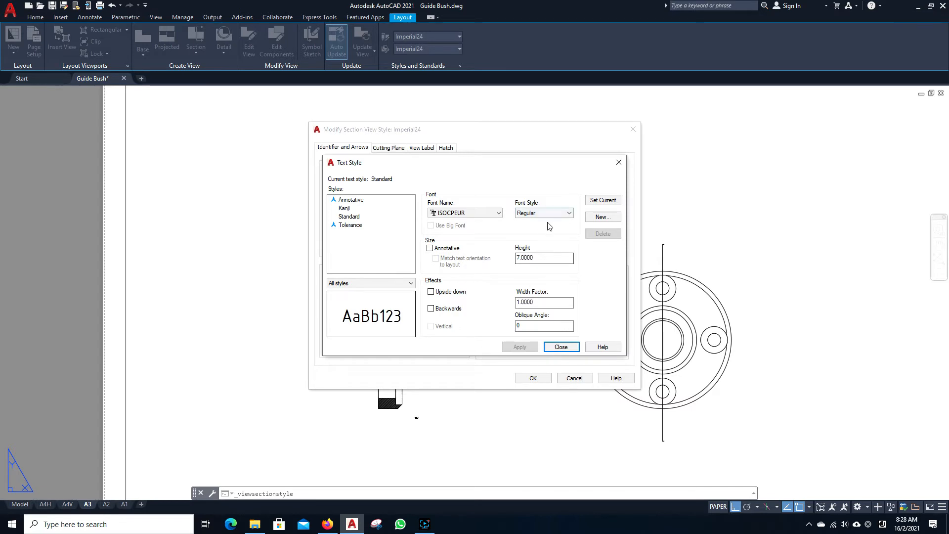
pyautogui.click(561, 346)
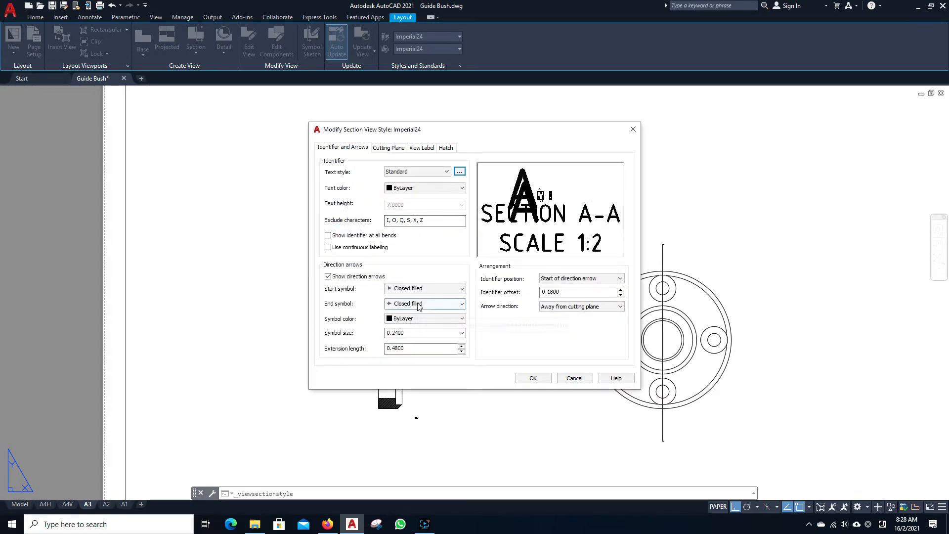
# Step: Set the section direction arrows' symbol size to 5 and extension length to 10
pyautogui.moveTo(411, 333); pyautogui.dragTo(365, 334)
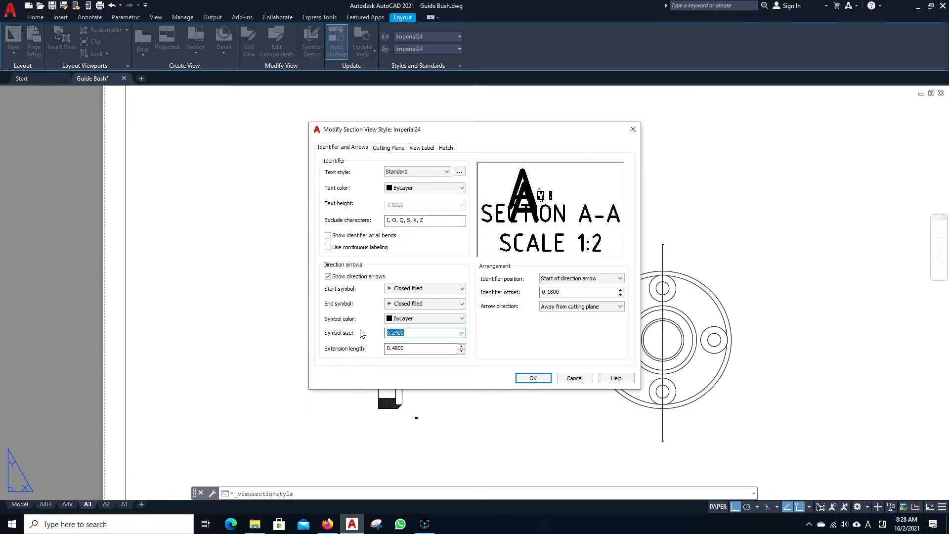
pyautogui.write('5')
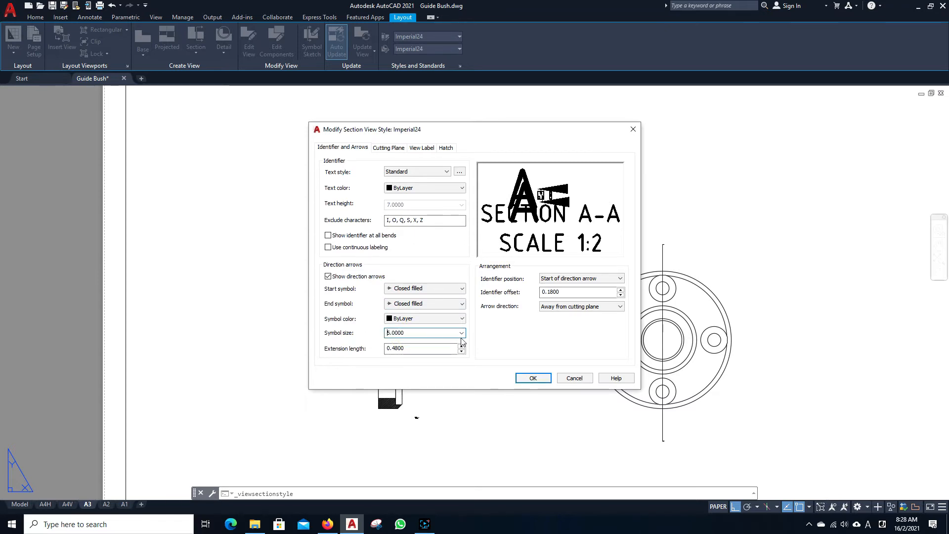
pyautogui.moveTo(422, 348); pyautogui.dragTo(386, 352)
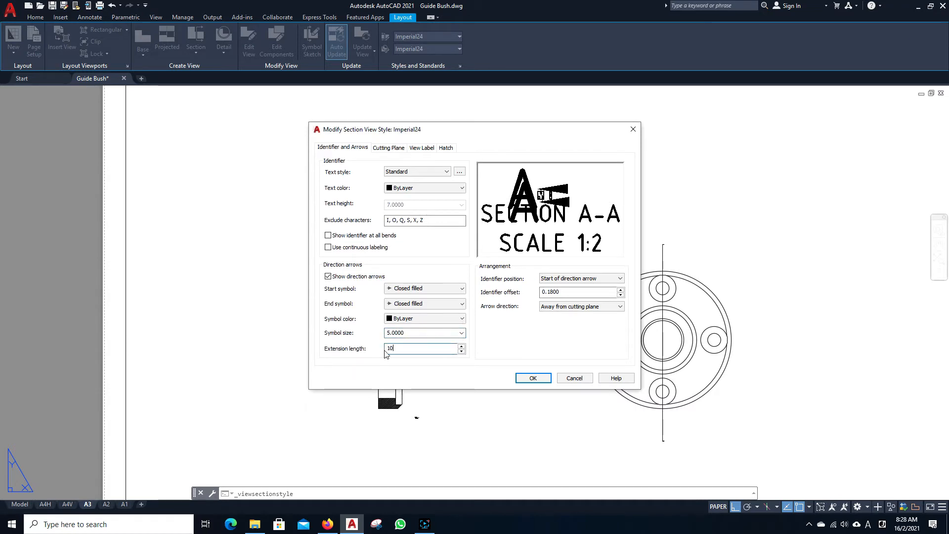
pyautogui.write('10')
# Step: Arrange the identifier at the end of the cutting plane with offset 3, and point the arrows towards the cutting plane
pyautogui.click(549, 279)
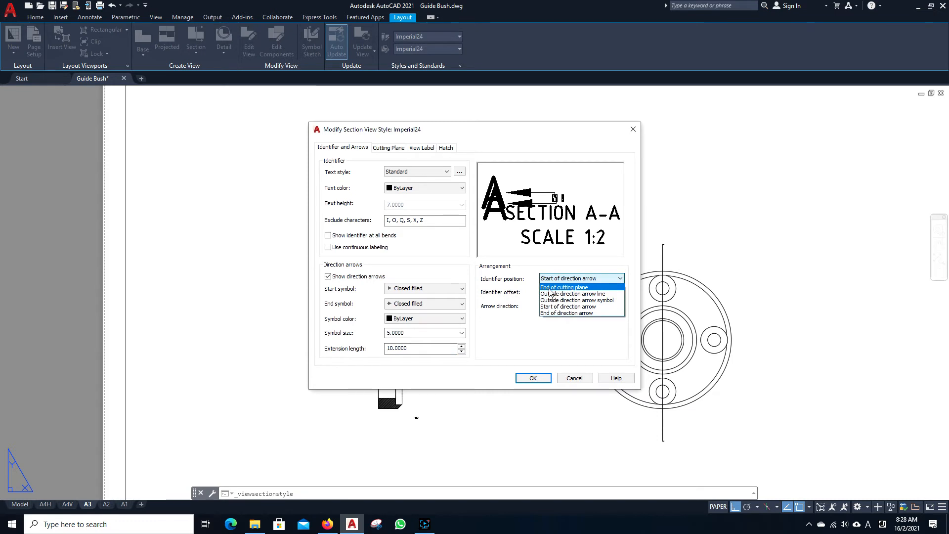
pyautogui.click(549, 287)
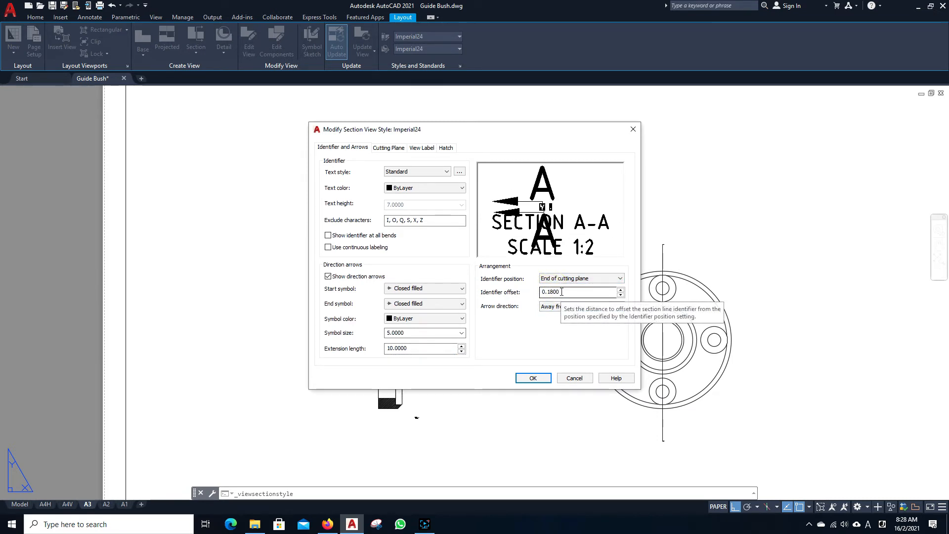
pyautogui.moveTo(562, 292); pyautogui.dragTo(512, 297)
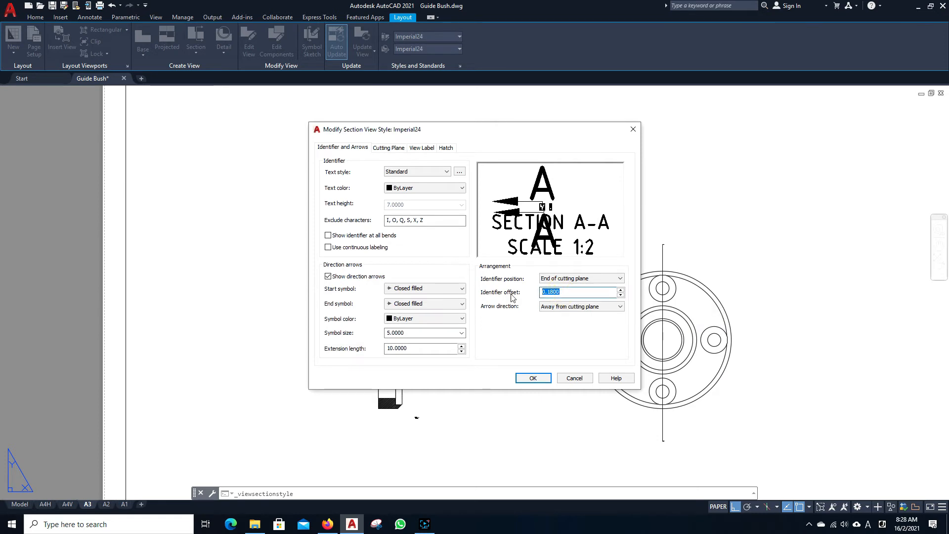
pyautogui.write('5.0000')
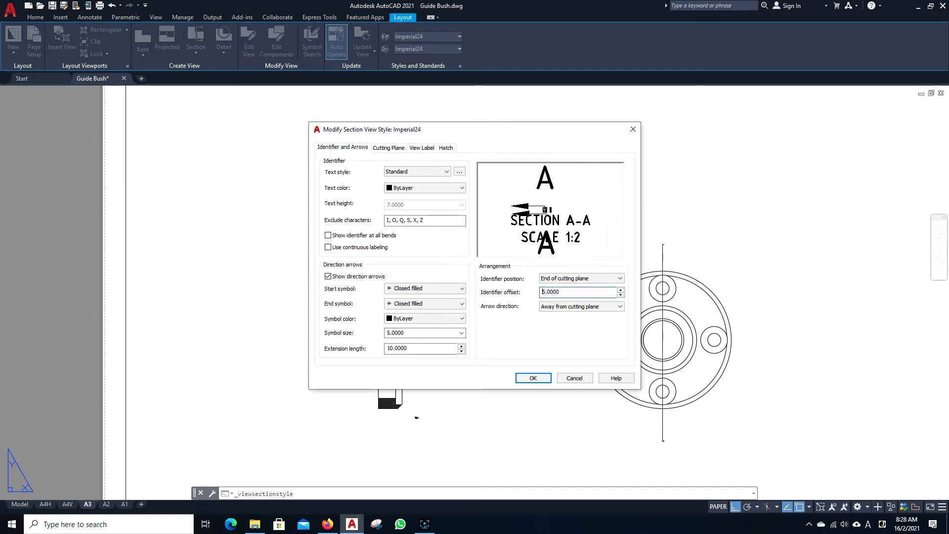
pyautogui.click(553, 306)
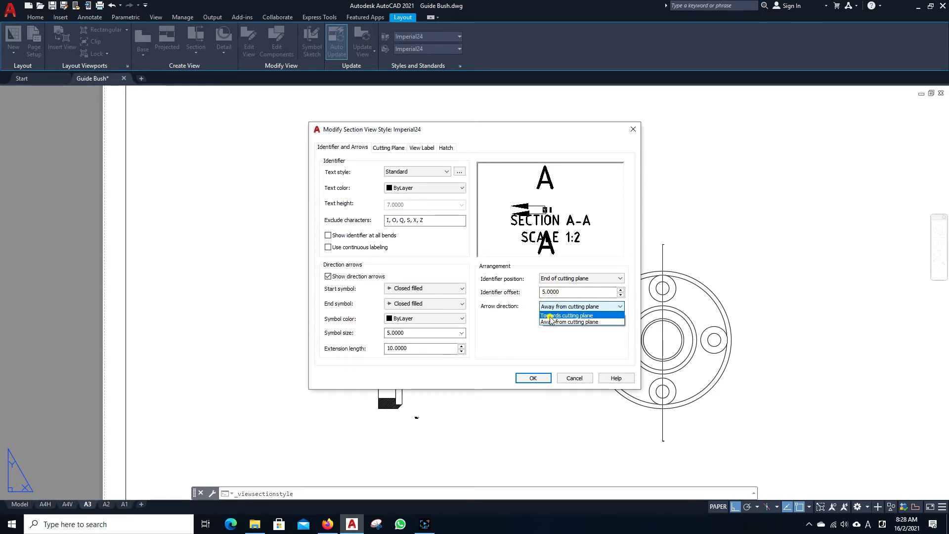
pyautogui.click(550, 322)
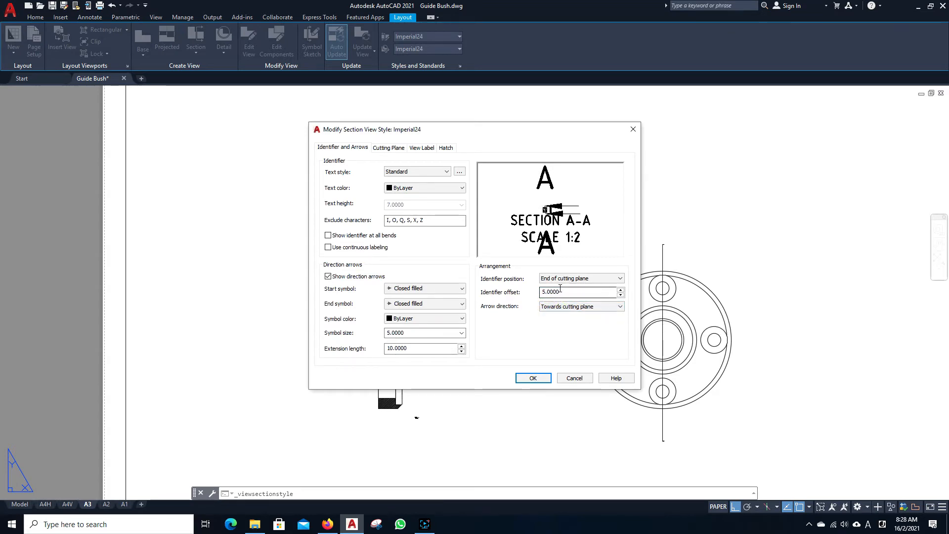
pyautogui.moveTo(537, 297); pyautogui.dragTo(483, 300)
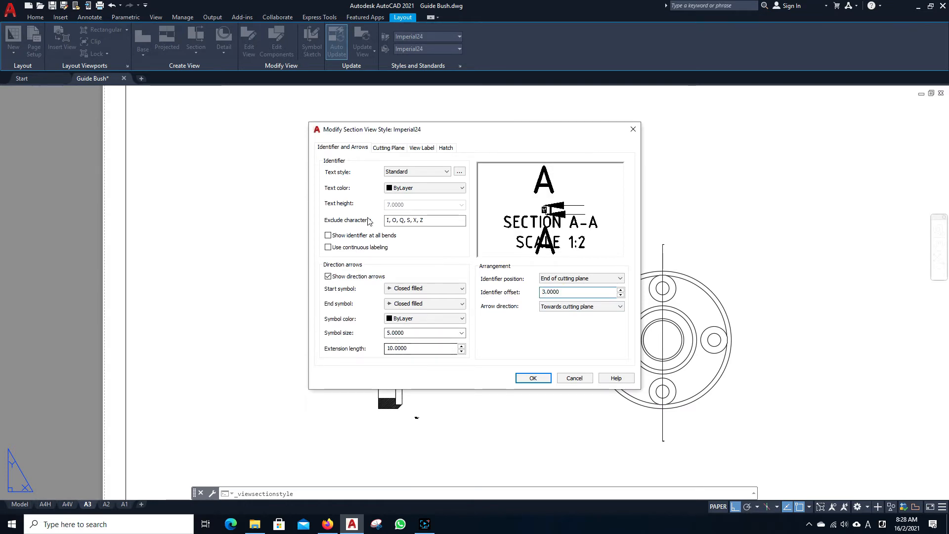
# Step: Show end and bend lines with end line length 10, overshoot 5 and bend length 5, and hide the cutting plane lines
pyautogui.click(388, 148)
pyautogui.click(328, 173)
pyautogui.moveTo(415, 233); pyautogui.dragTo(339, 228)
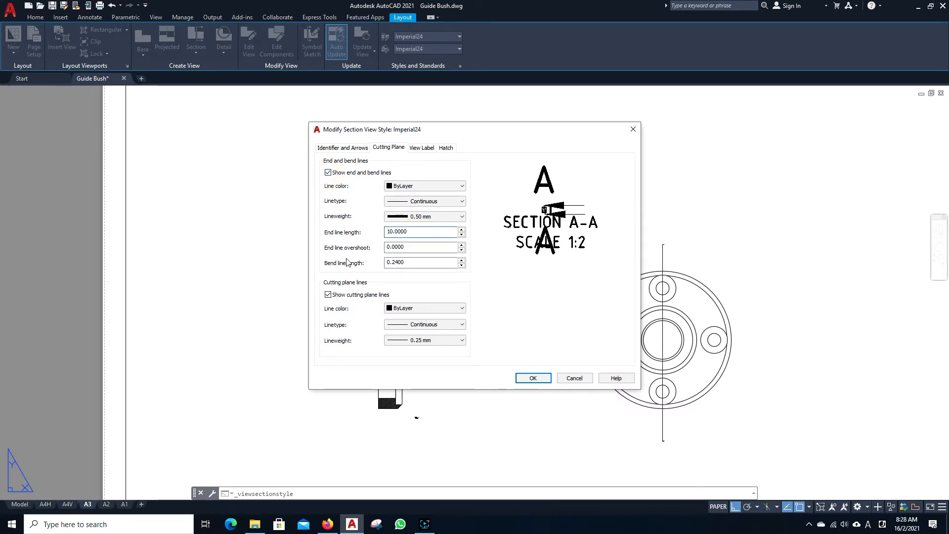
pyautogui.doubleClick(410, 250)
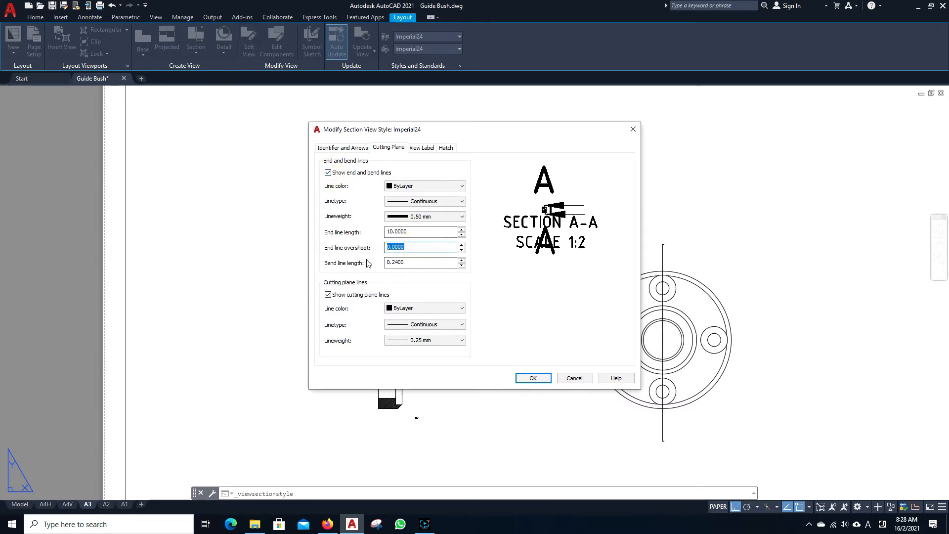
pyautogui.write('5')
pyautogui.doubleClick(415, 263)
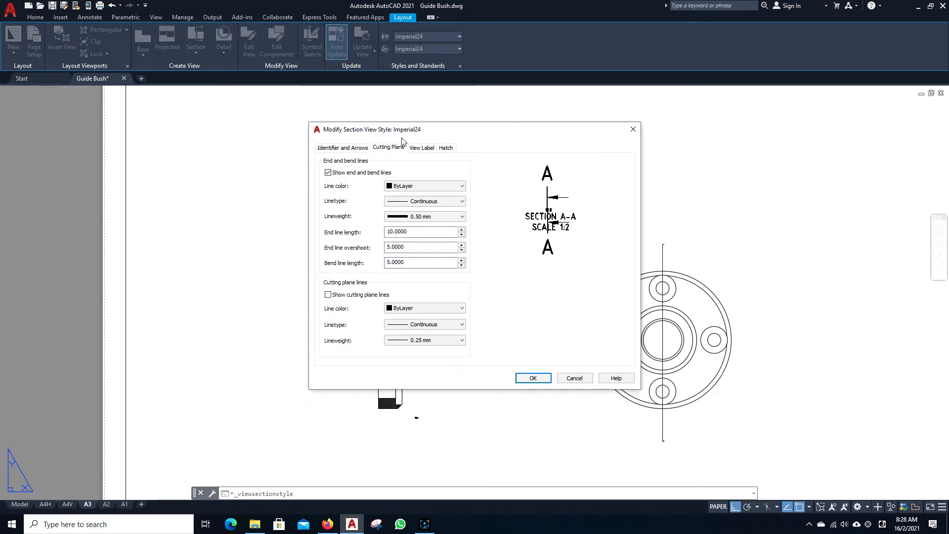
# Step: Position the section view label above the view and check the height of its Standard text style
pyautogui.click(421, 147)
pyautogui.click(414, 228)
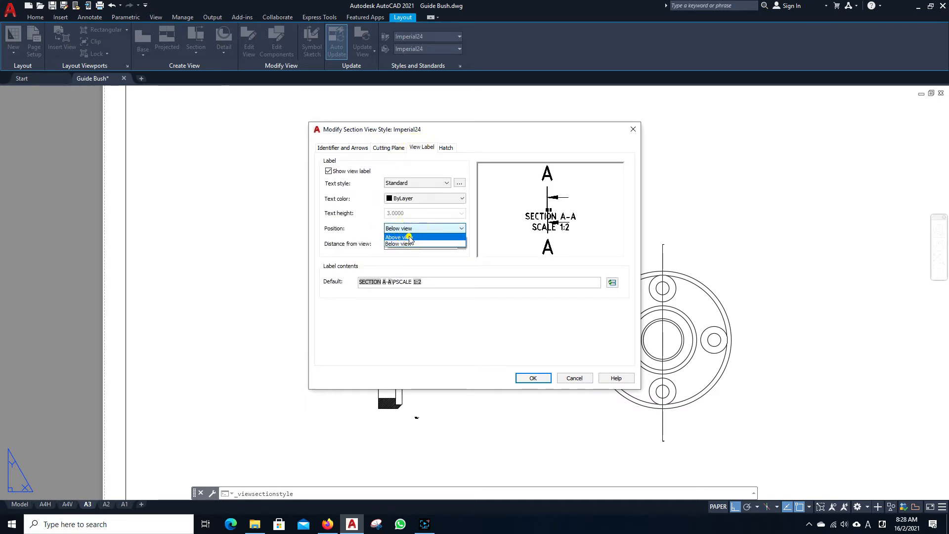
pyautogui.click(410, 241)
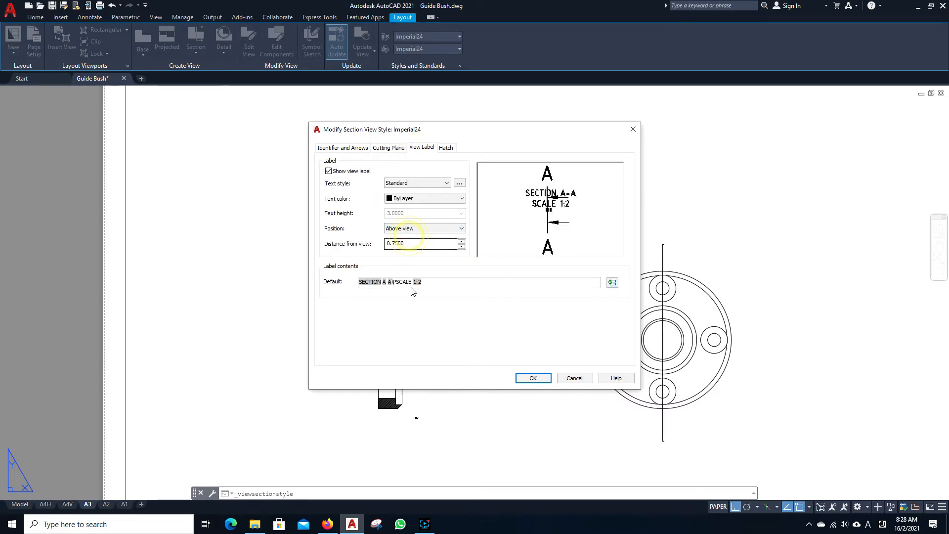
pyautogui.click(459, 183)
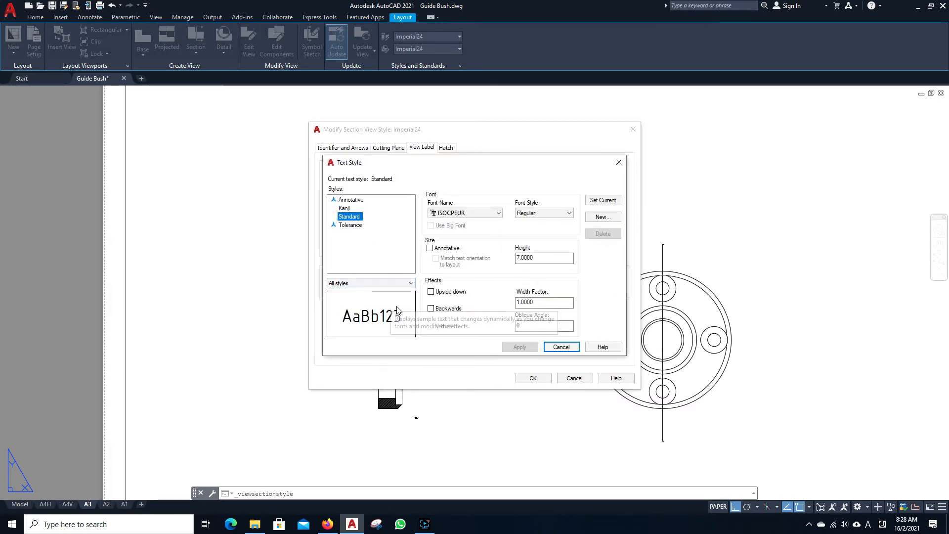
pyautogui.click(540, 258)
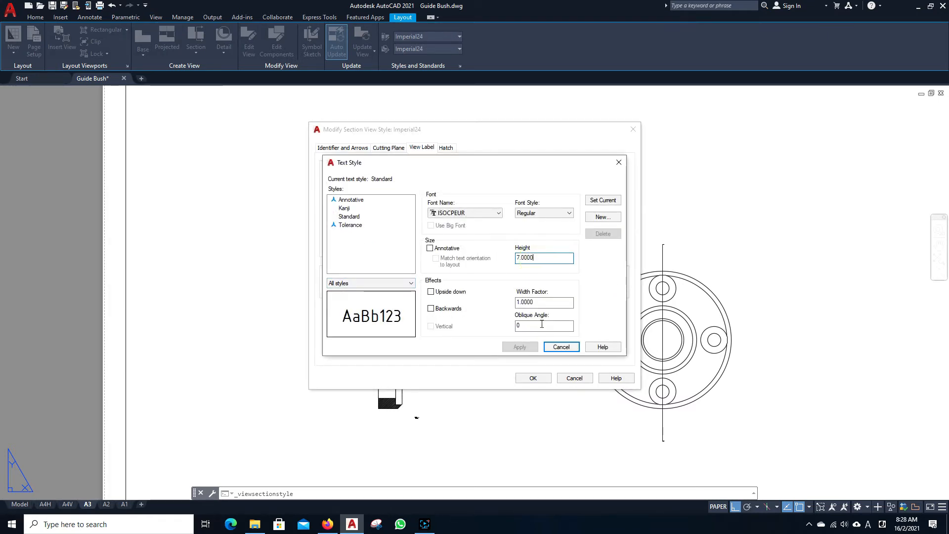
pyautogui.click(561, 347)
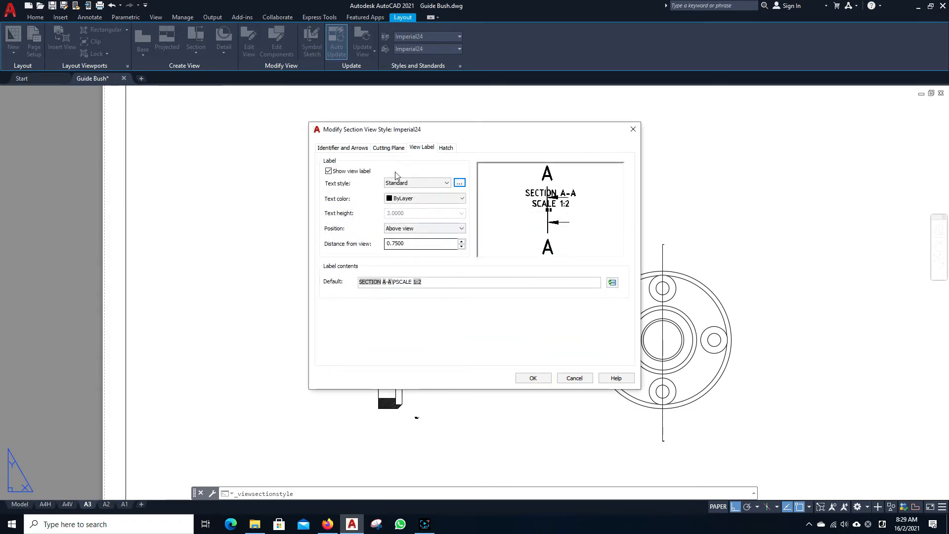
# Step: Set the section hatch scale to 30 and save the modified section view style
pyautogui.click(446, 148)
pyautogui.doubleClick(424, 232)
pyautogui.write('30.0000')
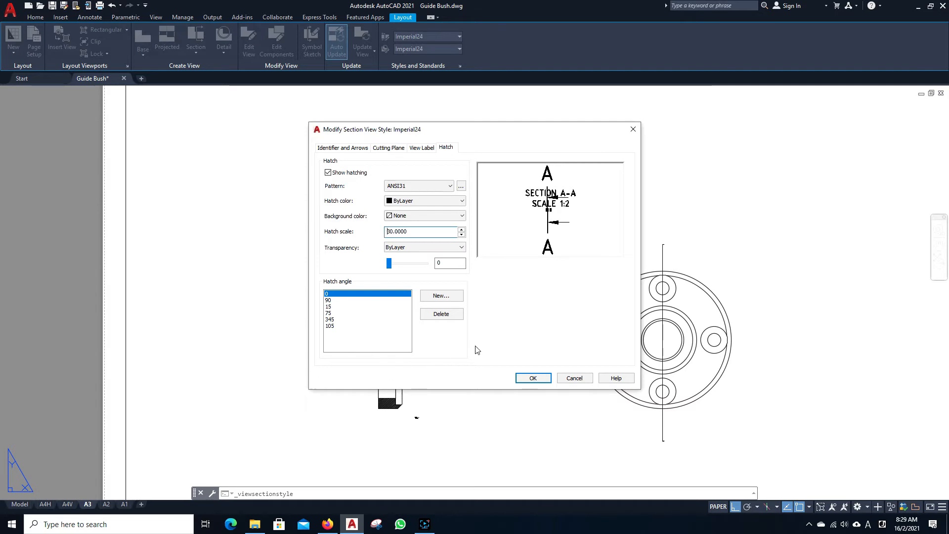
pyautogui.click(535, 378)
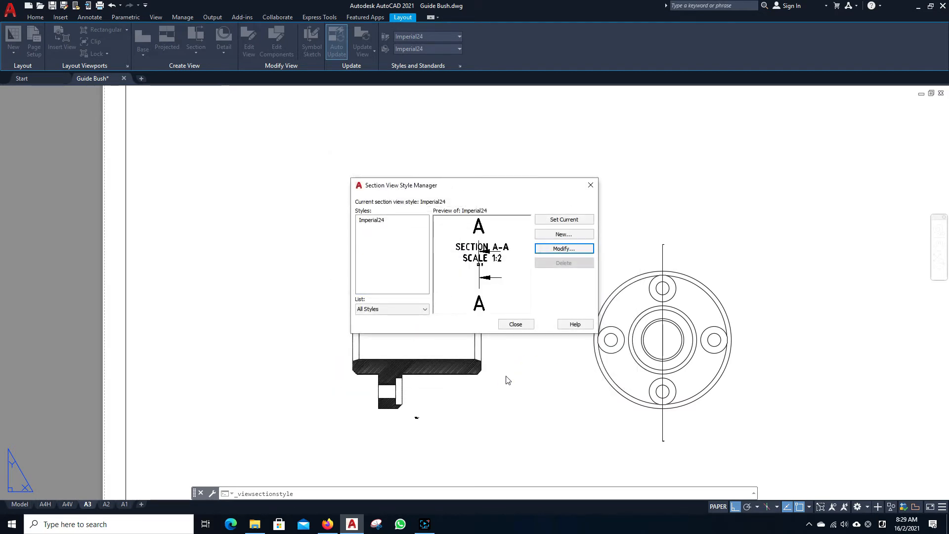
pyautogui.click(513, 325)
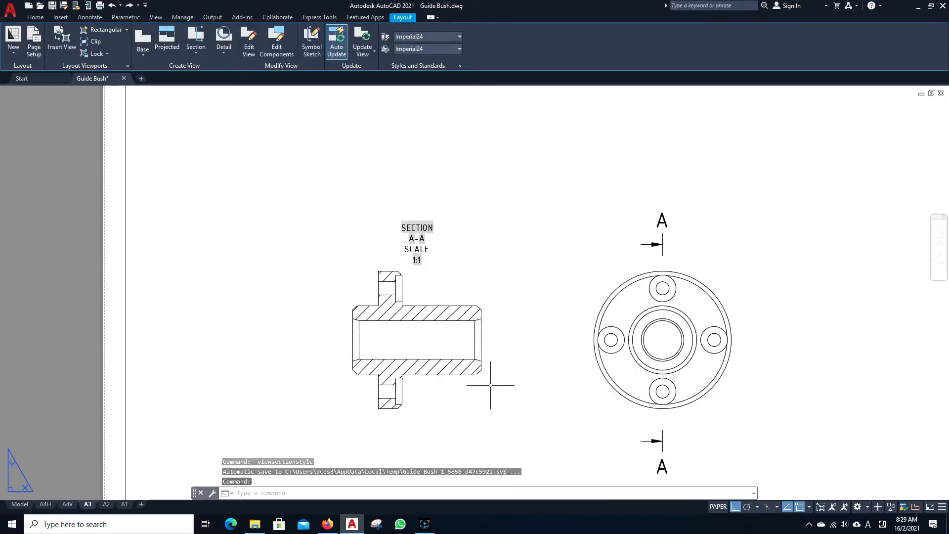
# Step: Widen the section label's text box so SECTION A-A and SCALE 1:1 each fit on one line
pyautogui.doubleClick(419, 244)
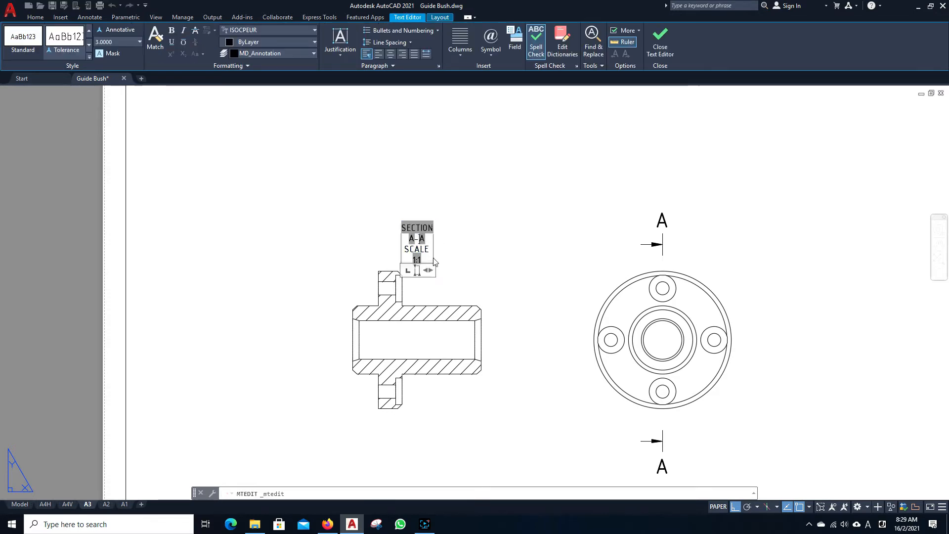
pyautogui.moveTo(432, 260); pyautogui.dragTo(487, 258)
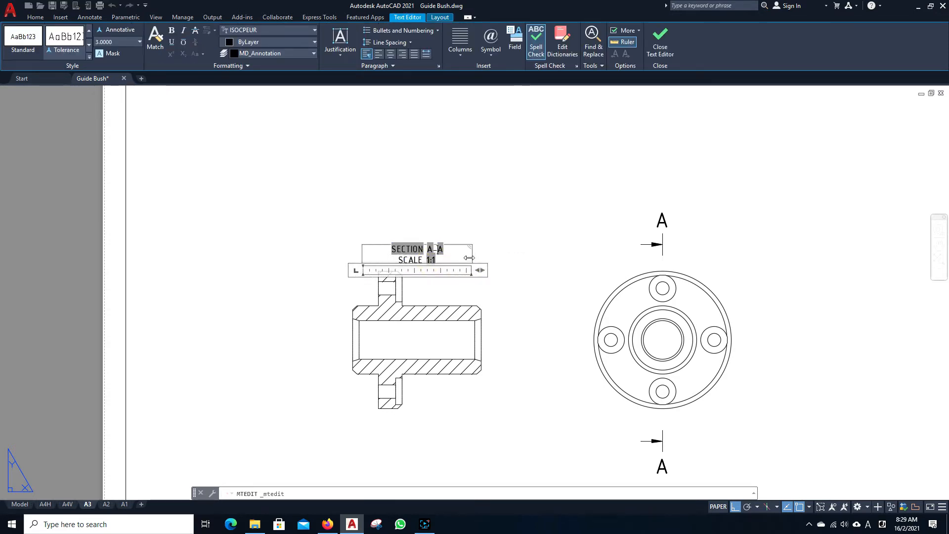
pyautogui.click(510, 329)
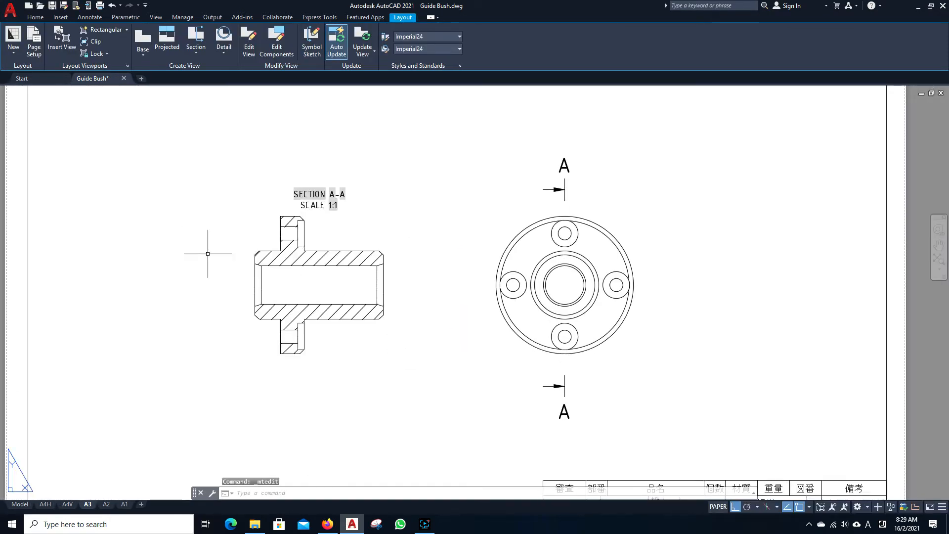
pyautogui.scroll(-2, 497, 387)
pyautogui.scroll(4, 497, 387)
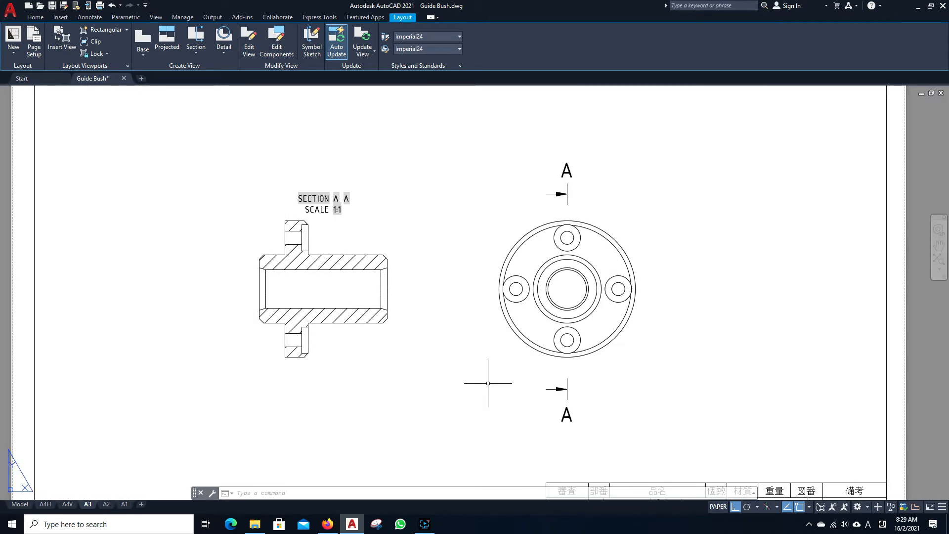
# Step: Turn on the lineweight display for the A3 layout in the lineweight settings
pyautogui.write('s')
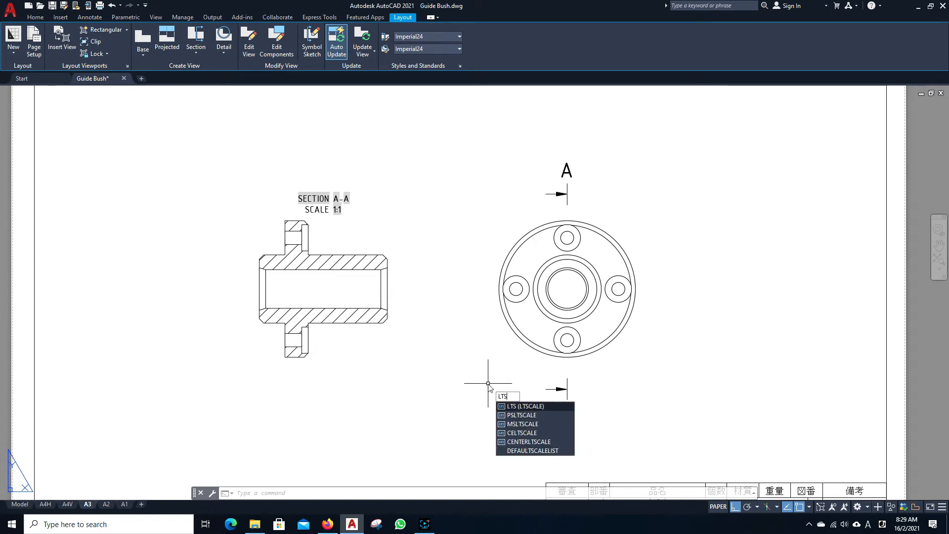
pyautogui.press('Escape')
pyautogui.write('lw')
pyautogui.press('Return')
pyautogui.click(471, 239)
pyautogui.click(430, 308)
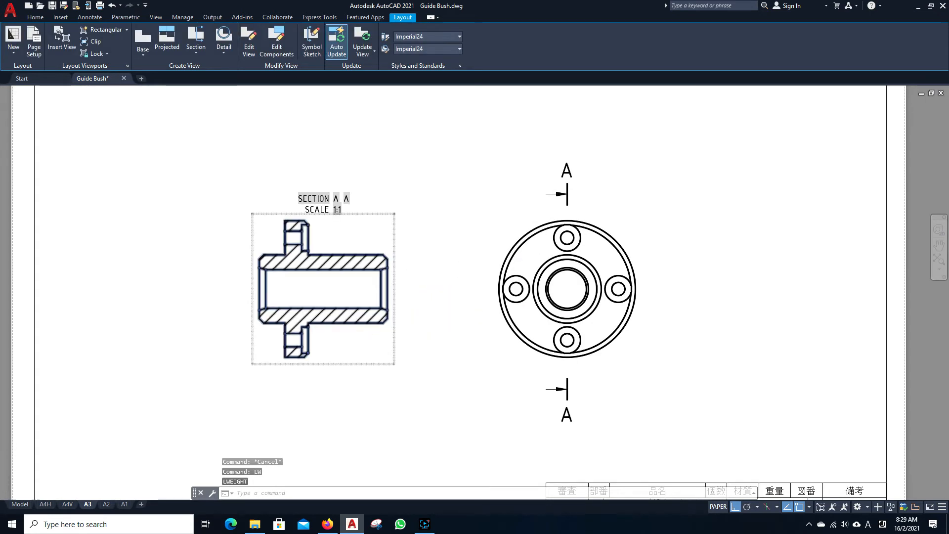
# Step: Turn off the lineweight display for the A3 layout in the lineweight settings
pyautogui.scroll(3, 342, 337)
pyautogui.scroll(-3, 754, 304)
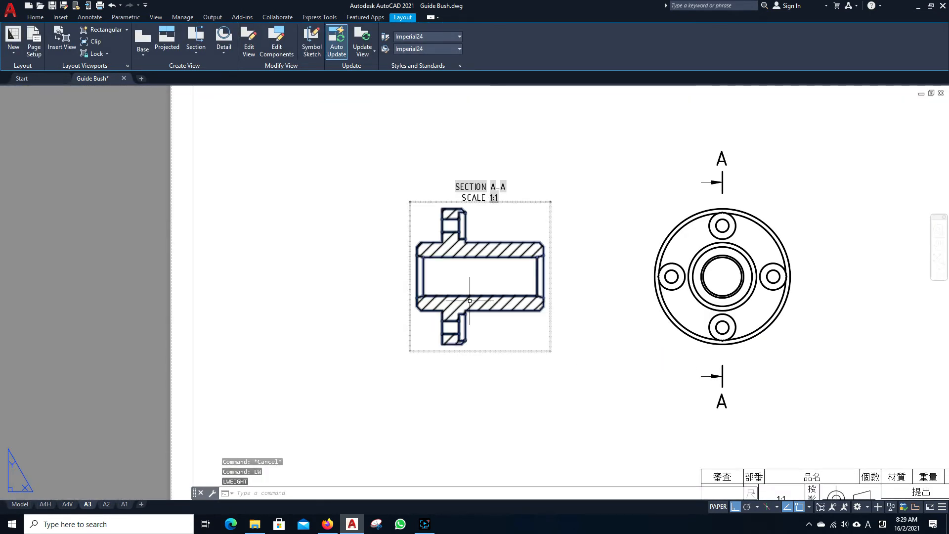
pyautogui.scroll(2, 499, 313)
pyautogui.scroll(-2, 521, 324)
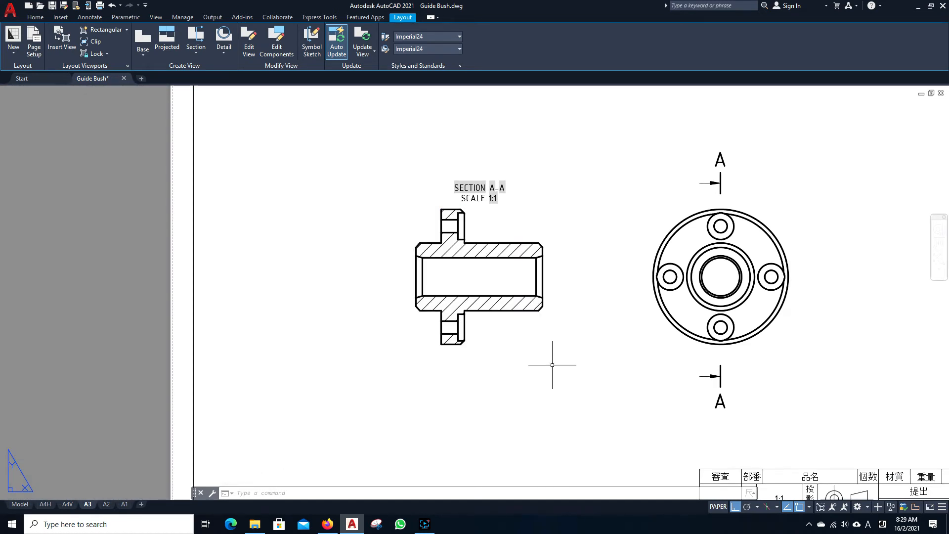
pyautogui.write('w')
pyautogui.press('Return')
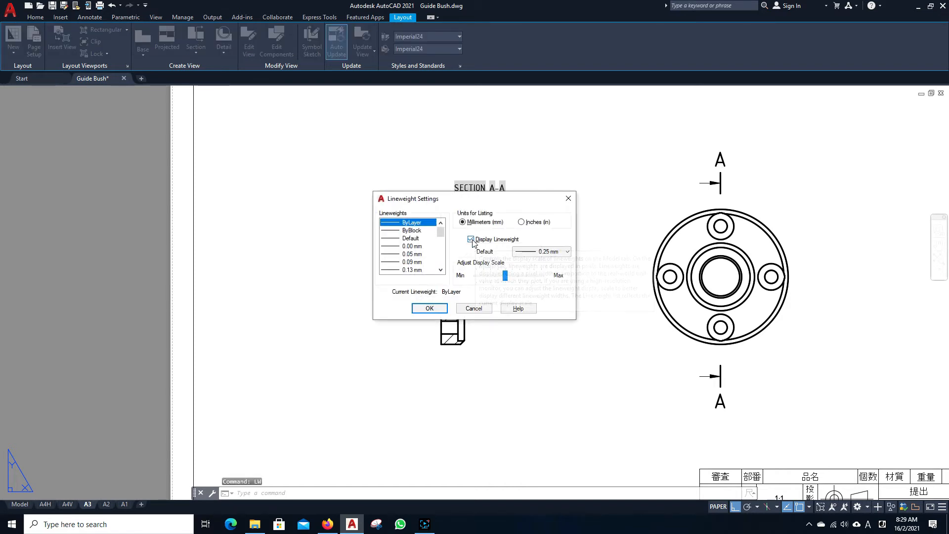
pyautogui.click(438, 312)
pyautogui.moveTo(562, 313); pyautogui.dragTo(502, 349, button='middle')
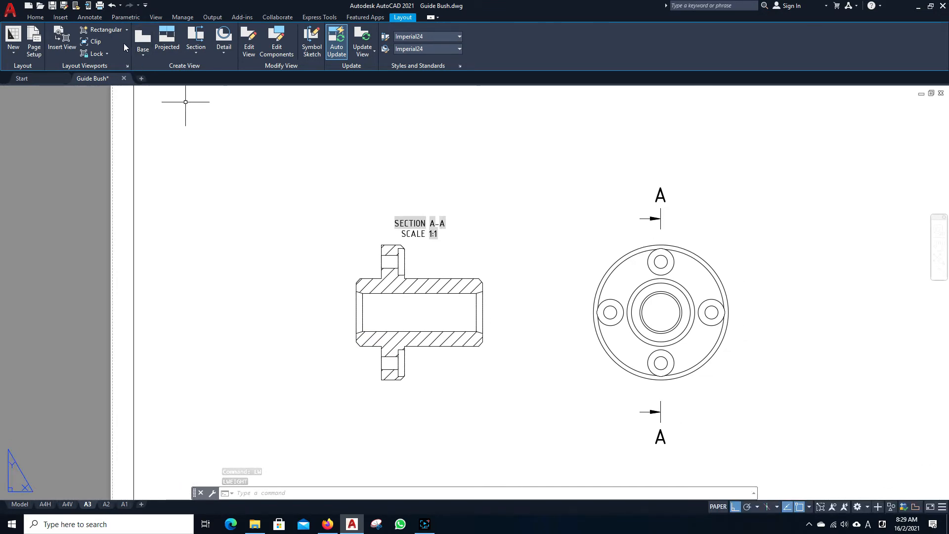
# Step: Draw a horizontal line along the bore axis of section A-A, from one end face of the bush to the other
pyautogui.click(88, 18)
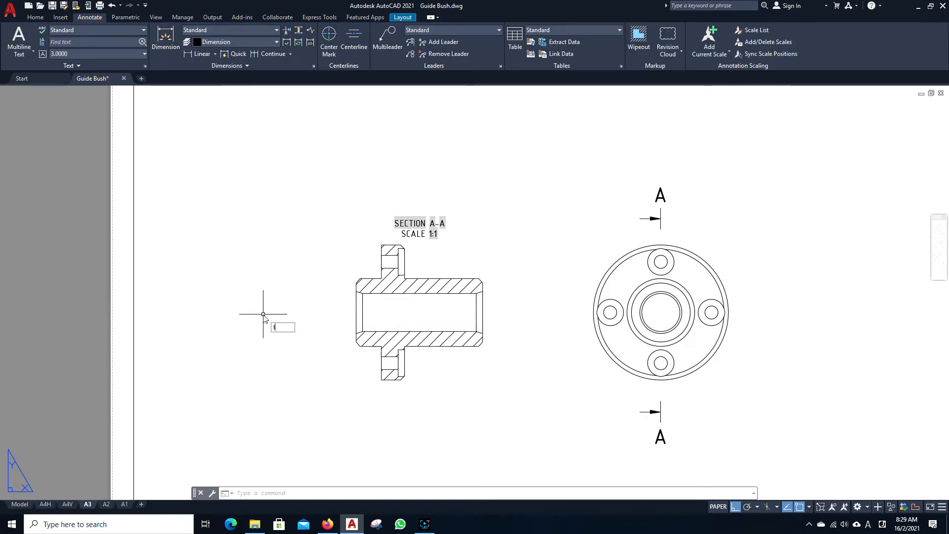
pyautogui.press('Return')
pyautogui.click(352, 312)
pyautogui.click(482, 313)
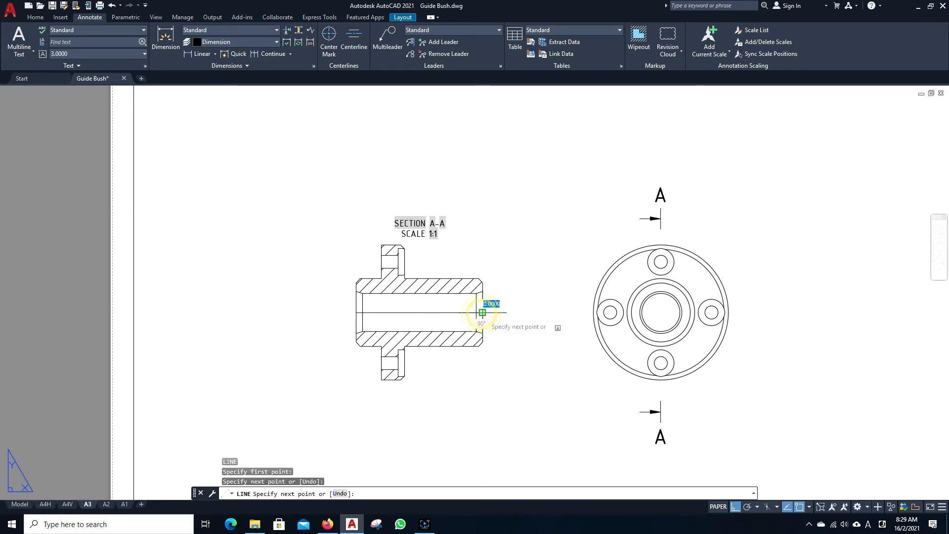
pyautogui.press('Escape')
# Step: Lengthen the bore axis line in section A-A by 3 beyond each end face
pyautogui.click(463, 312)
pyautogui.moveTo(483, 312)
pyautogui.click(518, 341)
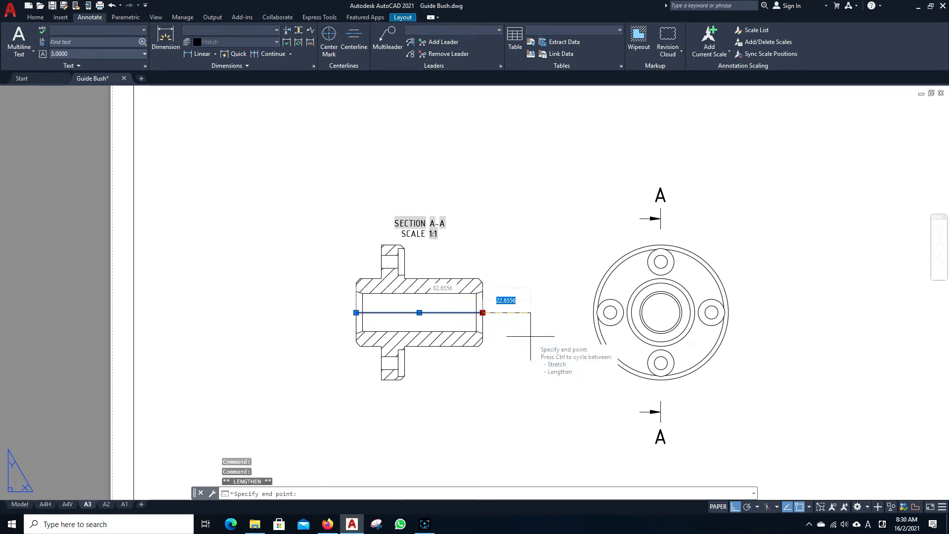
pyautogui.write('3')
pyautogui.press('Return')
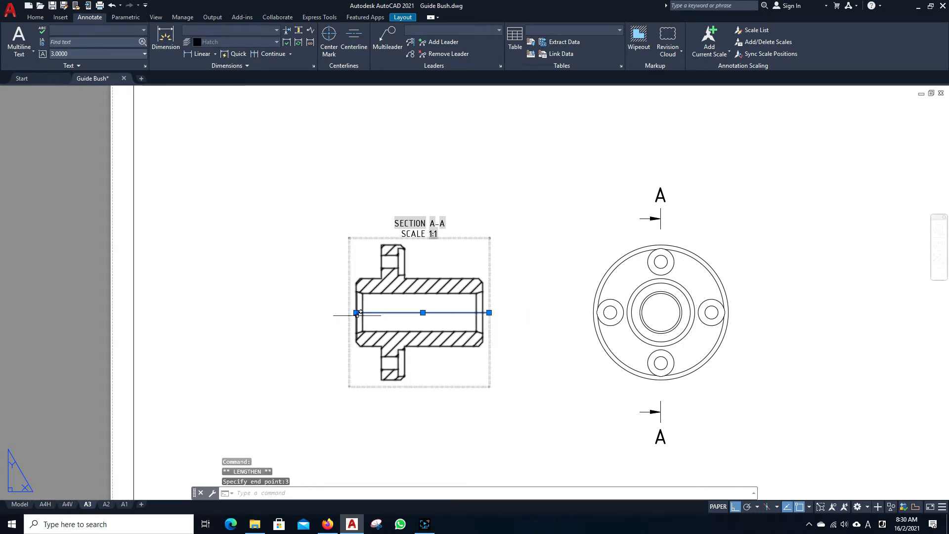
pyautogui.moveTo(356, 312)
pyautogui.click(370, 341)
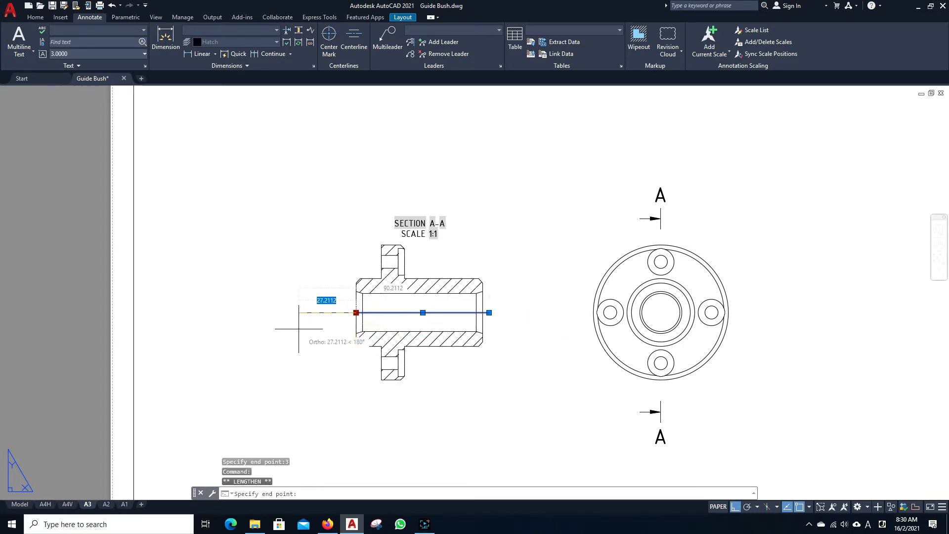
pyautogui.write('3')
pyautogui.press('Return')
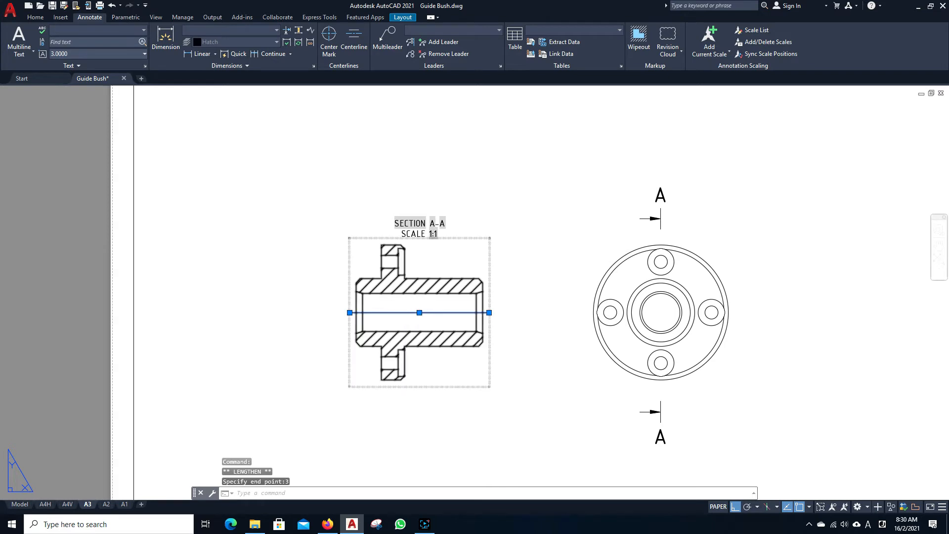
pyautogui.press('Escape')
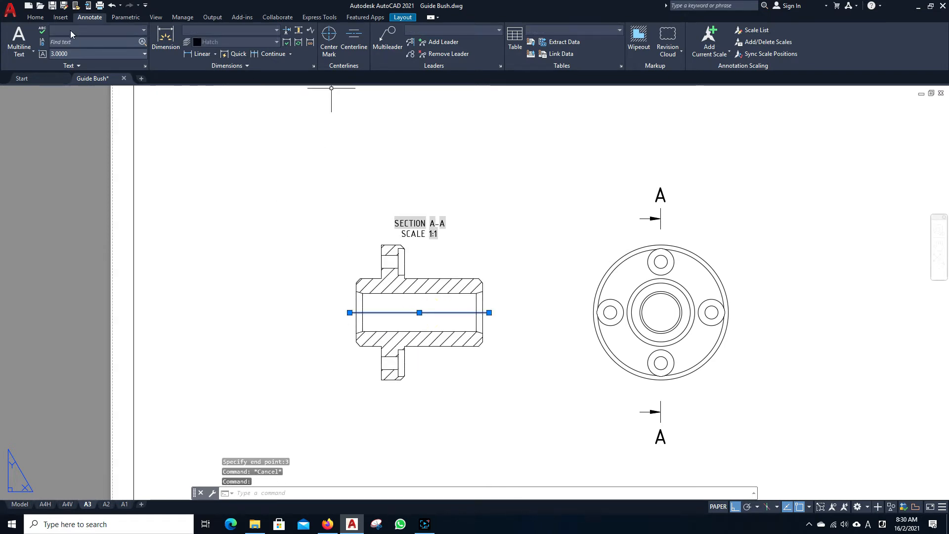
# Step: Move the bore axis line to the CL layer
pyautogui.click(35, 17)
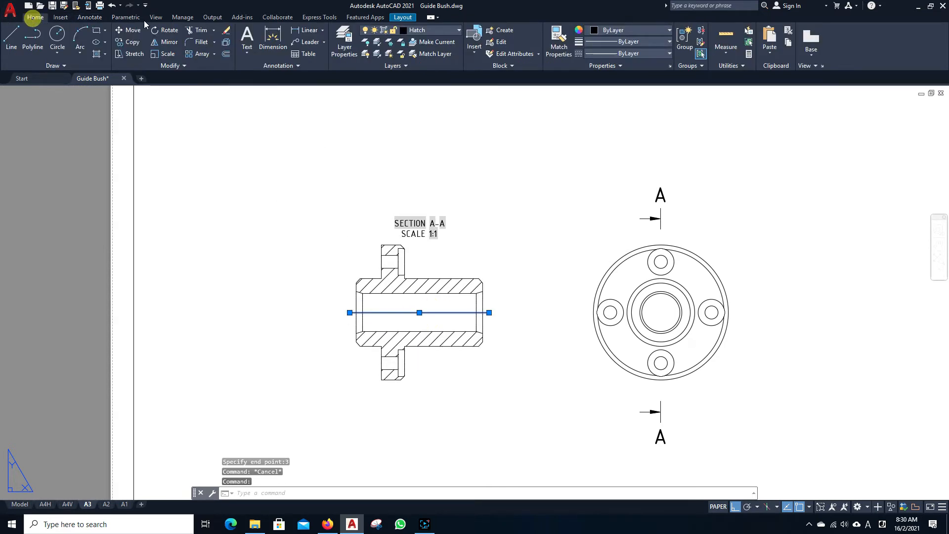
pyautogui.click(429, 31)
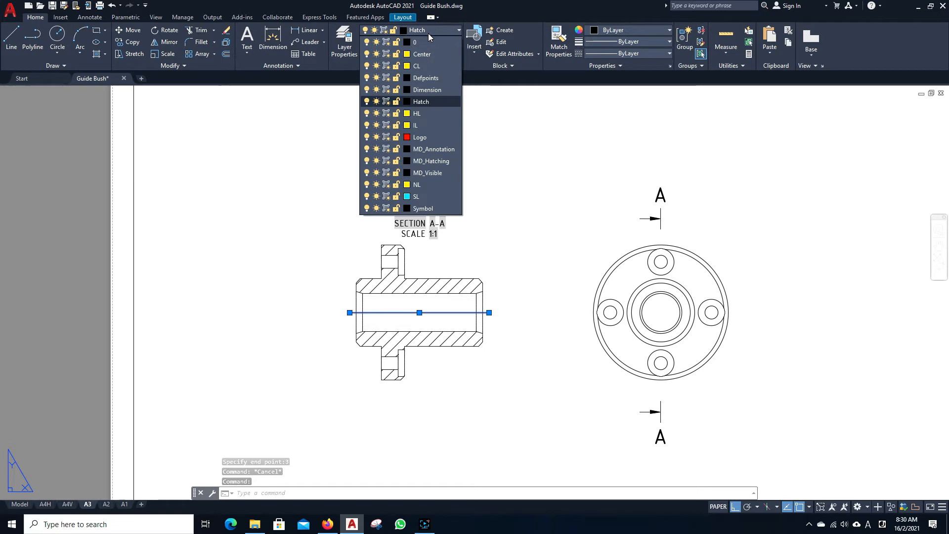
pyautogui.click(426, 67)
pyautogui.press('Escape')
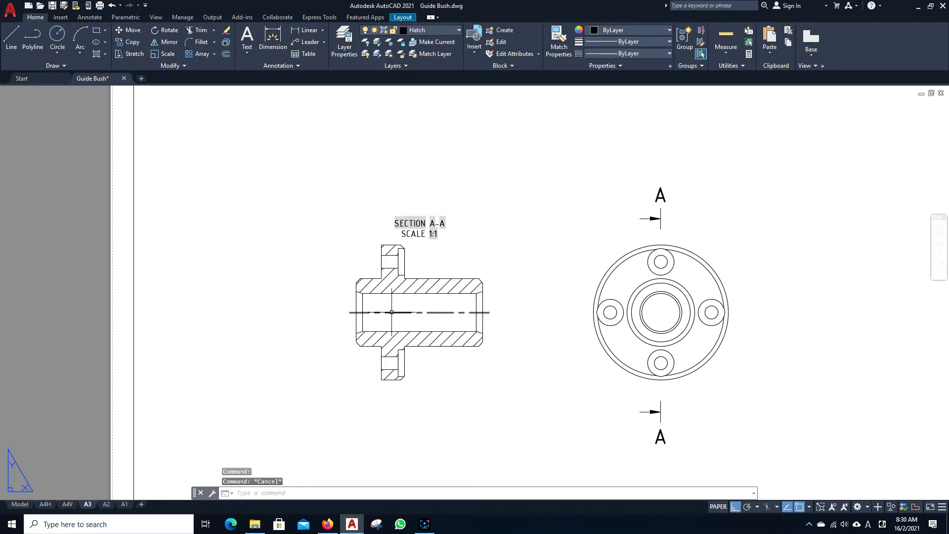
pyautogui.click(391, 313)
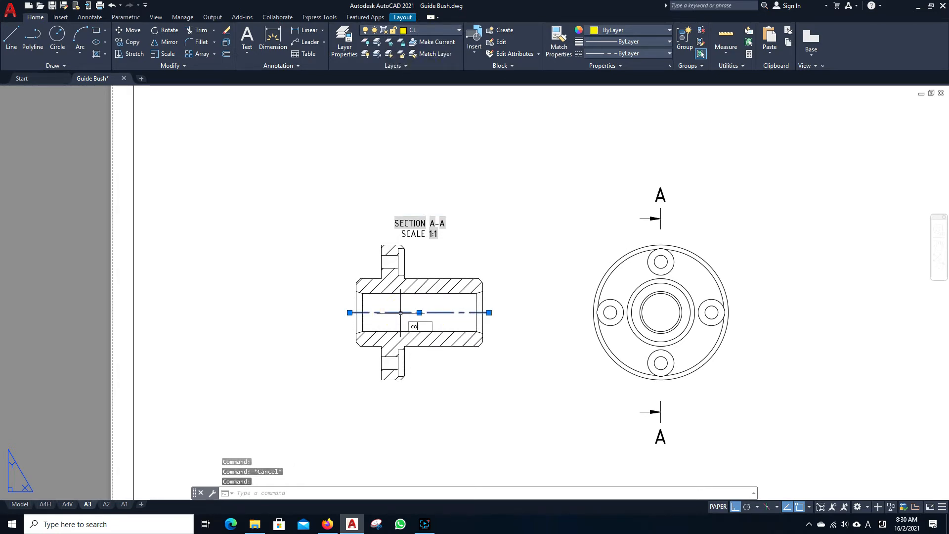
pyautogui.press('Escape')
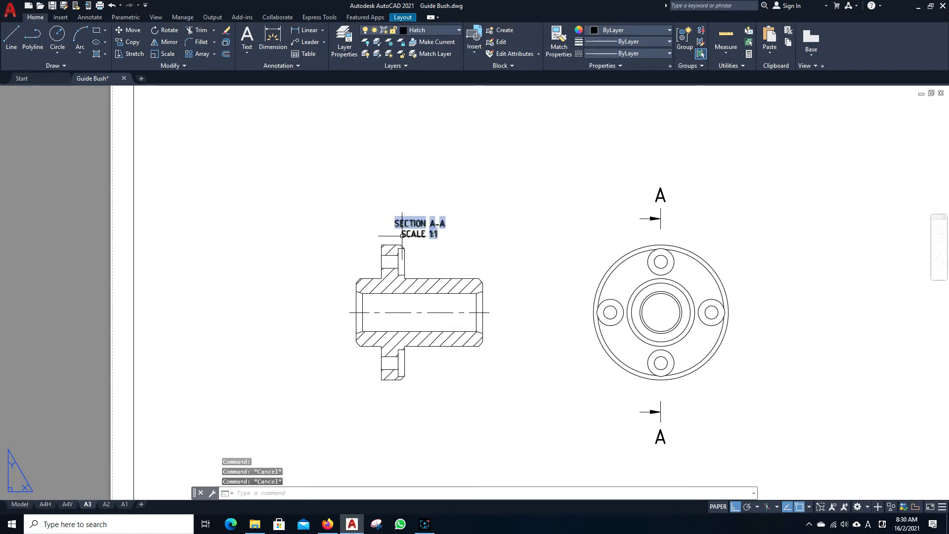
# Step: Make CL the current layer and draw a line along the axis of the upper flange hole in section A-A
pyautogui.click(455, 30)
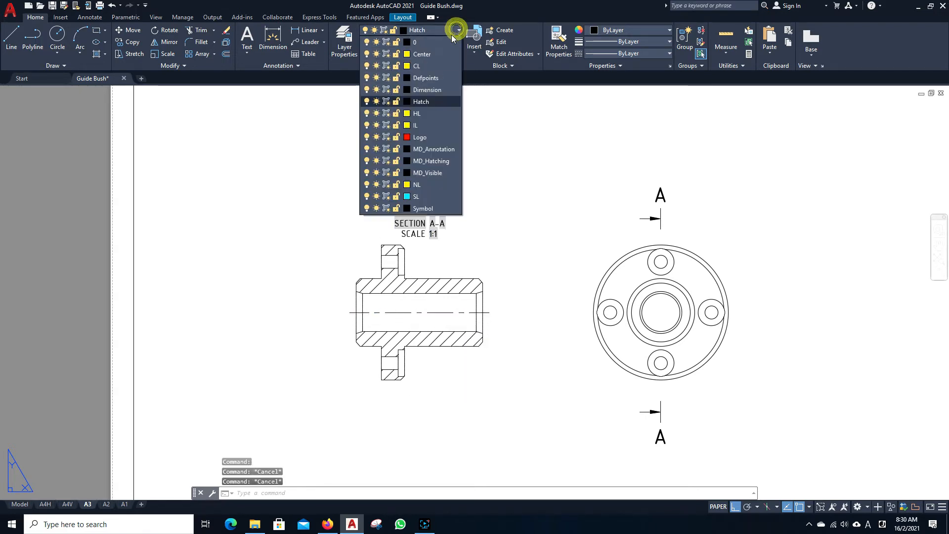
pyautogui.click(423, 66)
pyautogui.write('l')
pyautogui.press('Return')
pyautogui.scroll(4, 394, 274)
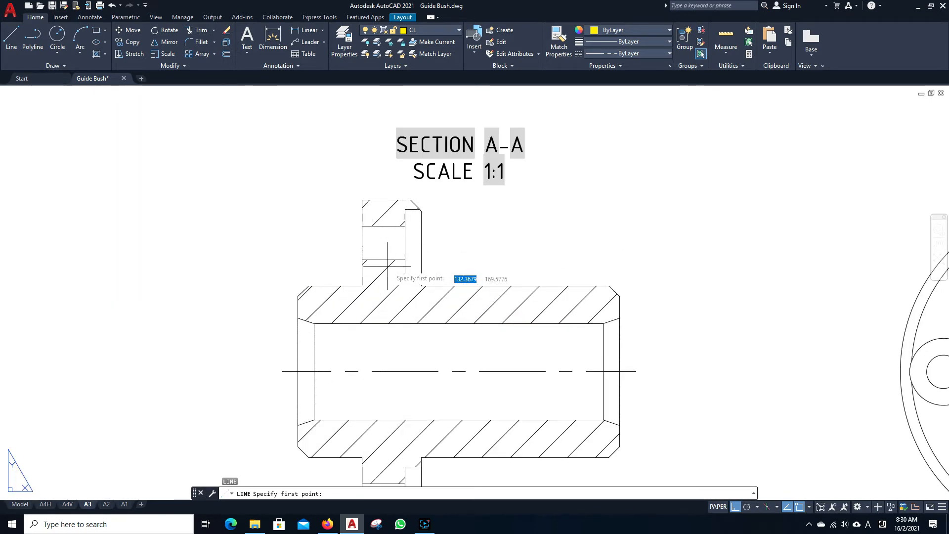
pyautogui.click(362, 243)
pyautogui.click(421, 243)
pyautogui.press('Escape')
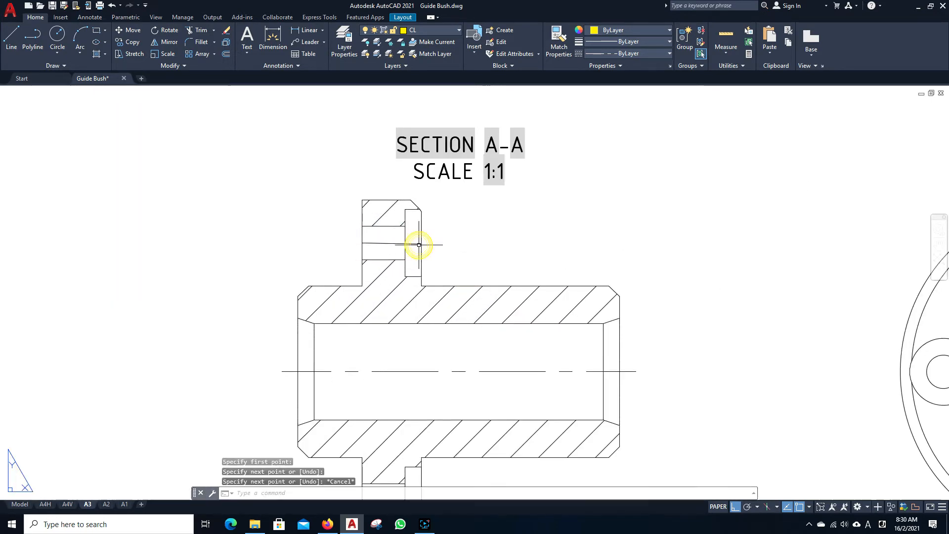
# Step: Lengthen the upper flange hole's centreline by 3 at both ends
pyautogui.click(411, 244)
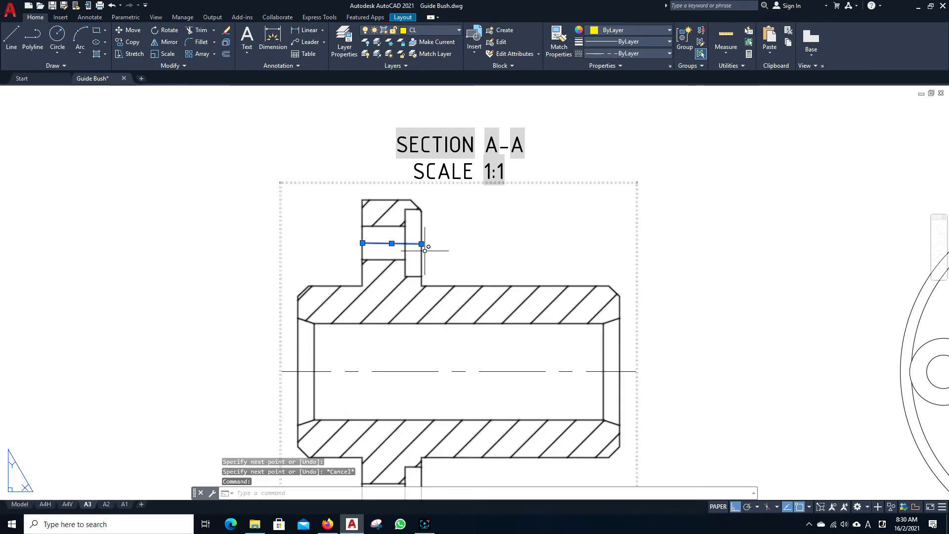
pyautogui.moveTo(421, 244)
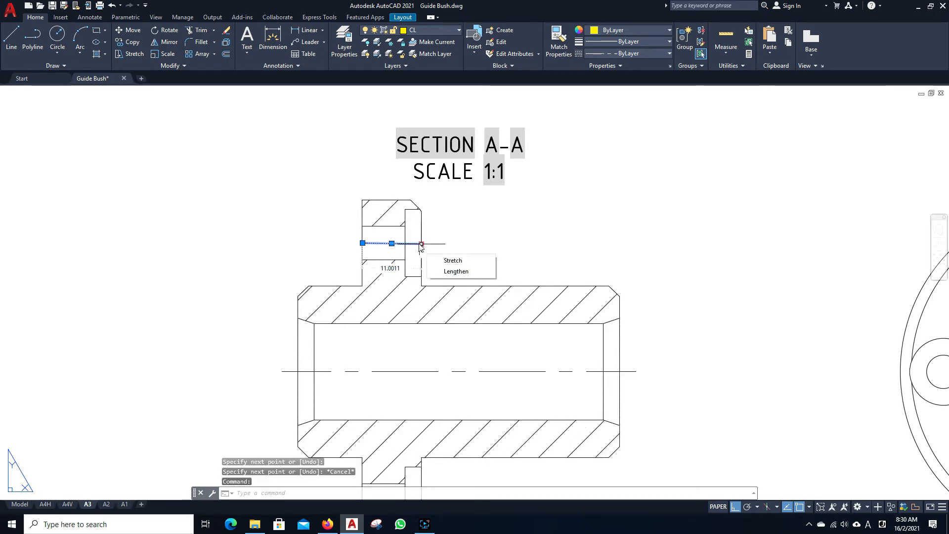
pyautogui.click(451, 271)
pyautogui.write('3')
pyautogui.press('Return')
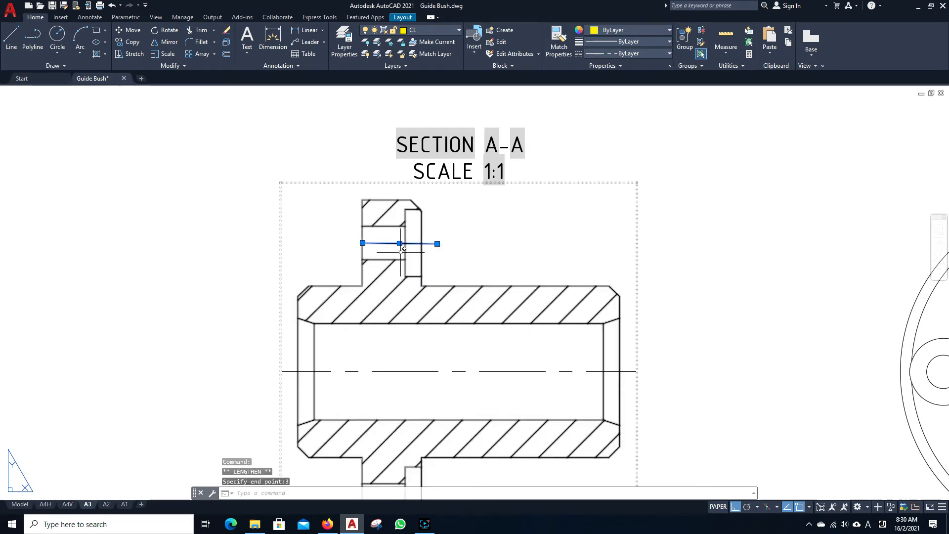
pyautogui.moveTo(363, 243)
pyautogui.click(381, 271)
pyautogui.write('3')
pyautogui.press('Return')
pyautogui.press('Escape')
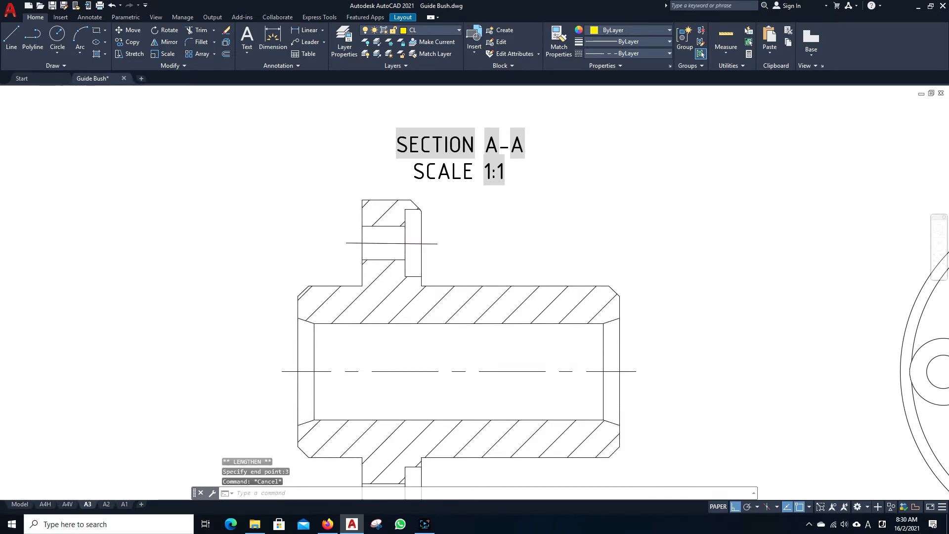
# Step: Mirror the upper flange hole's centreline about the bore axis onto the lower hole, keeping the original
pyautogui.scroll(-5, 337, 278)
pyautogui.moveTo(381, 300); pyautogui.dragTo(381, 268, button='middle')
pyautogui.scroll(-2, 340, 197)
pyautogui.scroll(4, 378, 255)
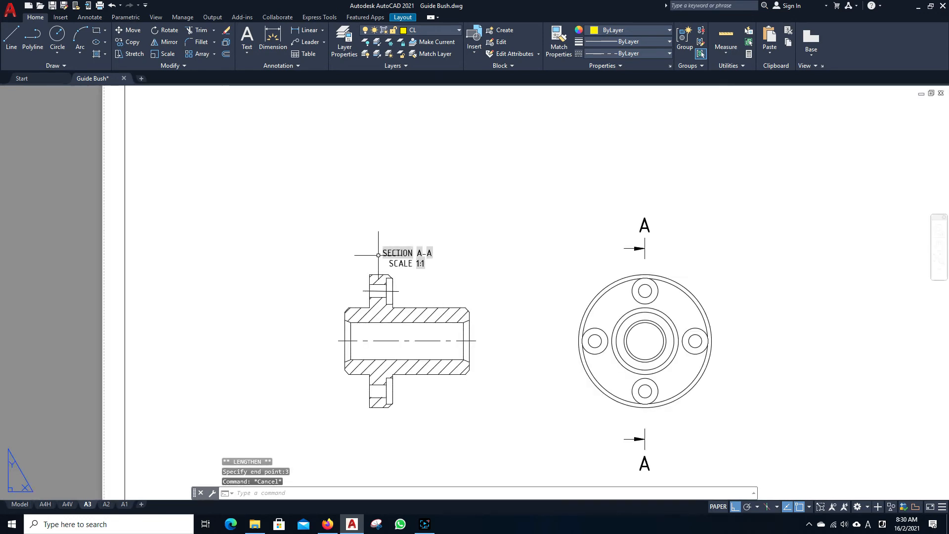
pyautogui.click(380, 291)
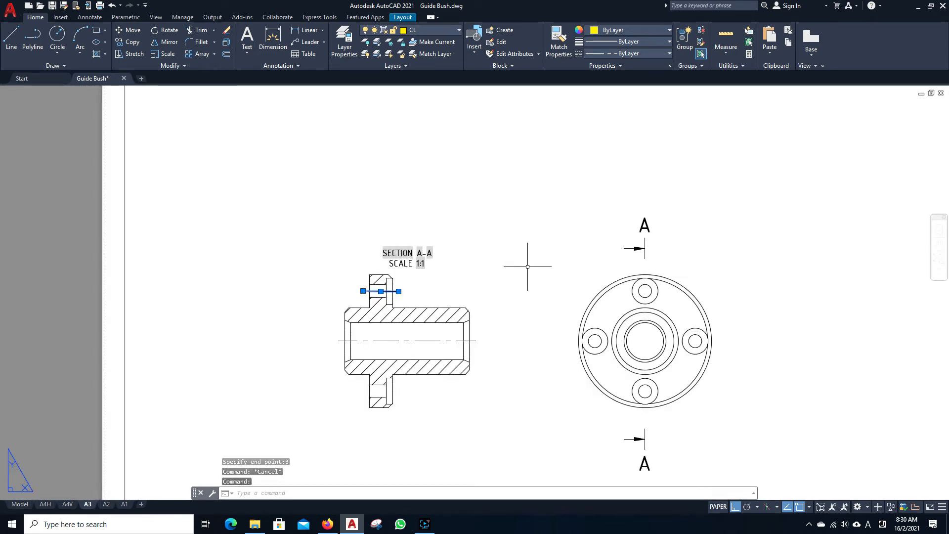
pyautogui.press('Return')
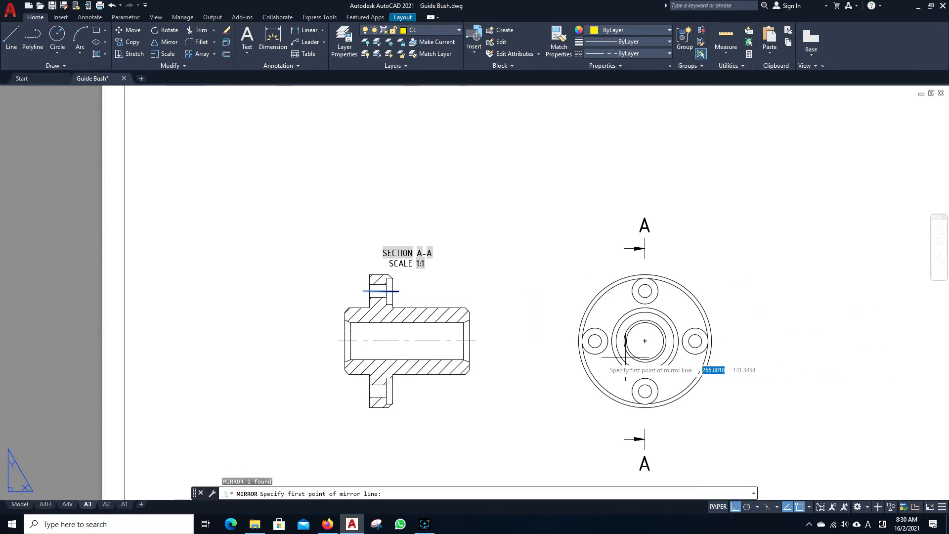
pyautogui.click(476, 340)
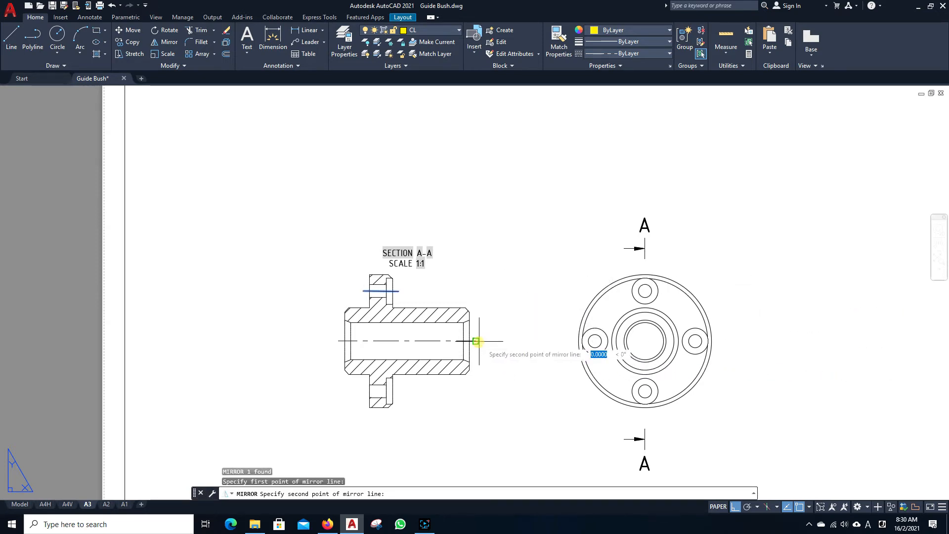
pyautogui.click(544, 336)
pyautogui.press('Return')
pyautogui.press('Escape')
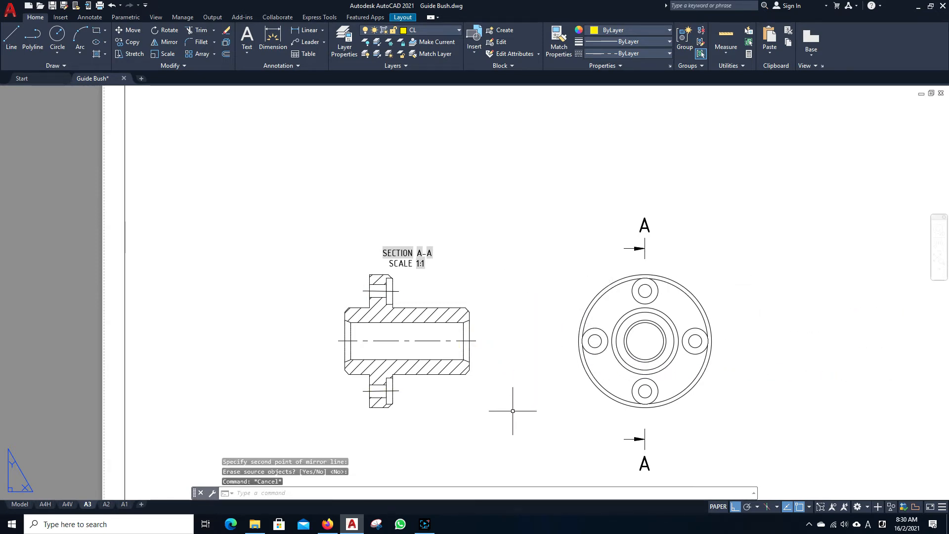
# Step: Set the global linetype scale factor to 5
pyautogui.press('Return')
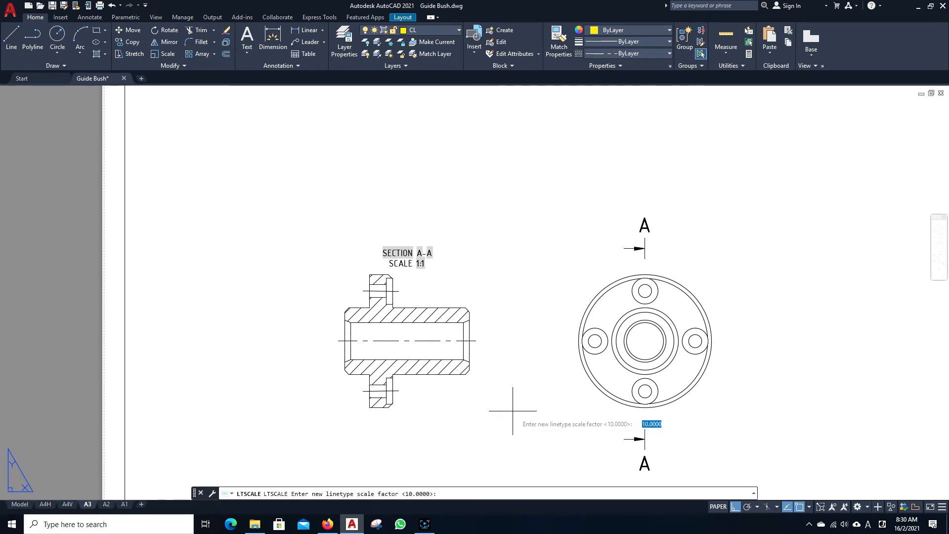
pyautogui.write('5')
pyautogui.press('Return')
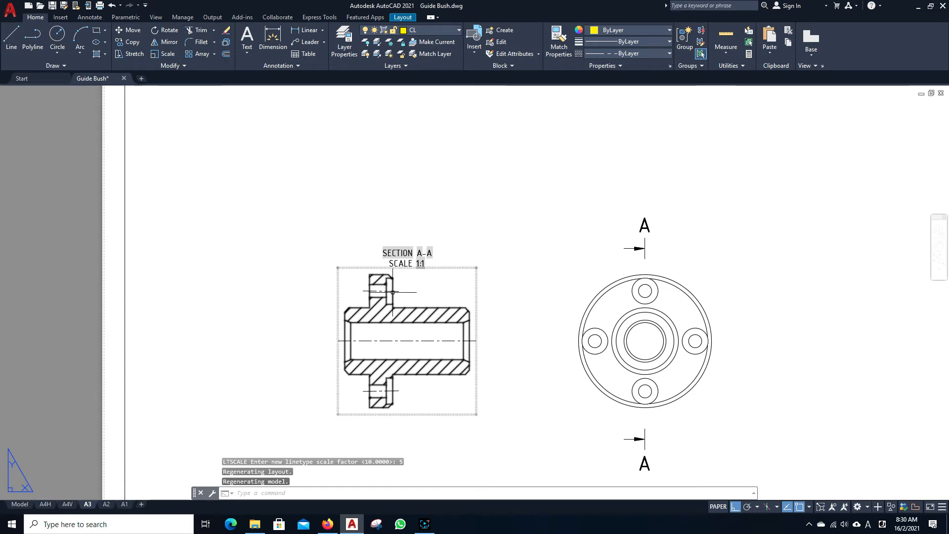
pyautogui.press('Escape')
# Step: Draw a horizontal centreline across the full outer diameter of the circular base view, through its centre
pyautogui.moveTo(552, 367); pyautogui.dragTo(421, 331, button='middle')
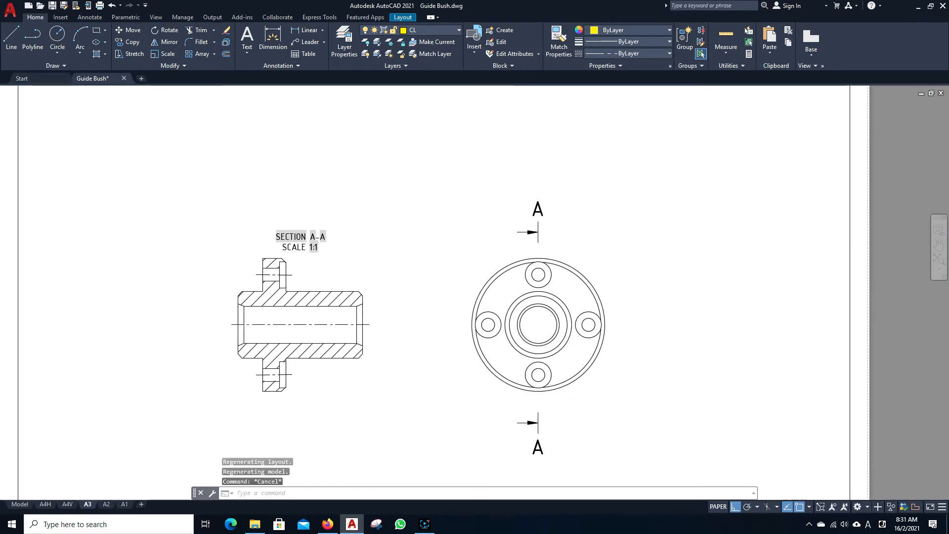
pyautogui.scroll(2, 465, 286)
pyautogui.rightClick(765, 307)
pyautogui.click(791, 320)
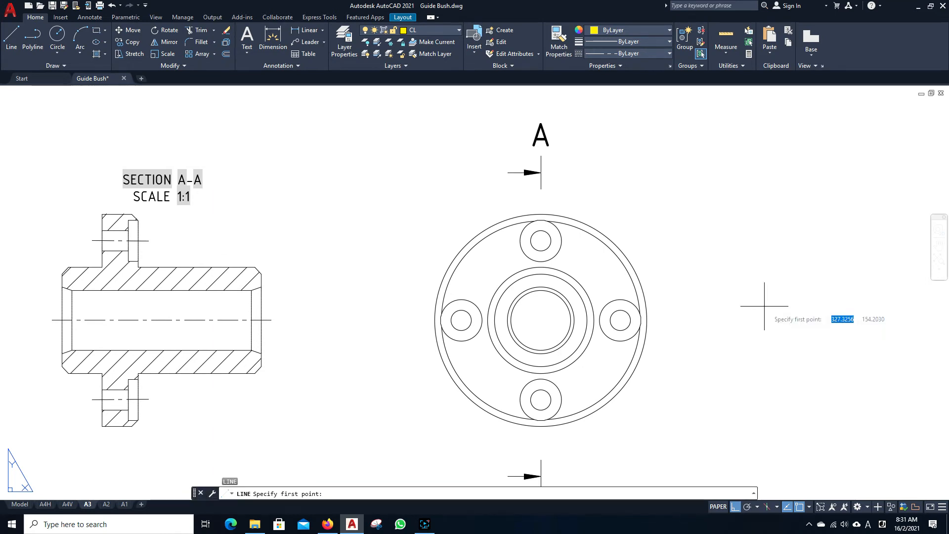
pyautogui.click(434, 320)
pyautogui.click(646, 320)
pyautogui.press('Escape')
# Step: Lengthen the horizontal centreline of the circular base view by 3 at both ends
pyautogui.click(598, 321)
pyautogui.moveTo(648, 321)
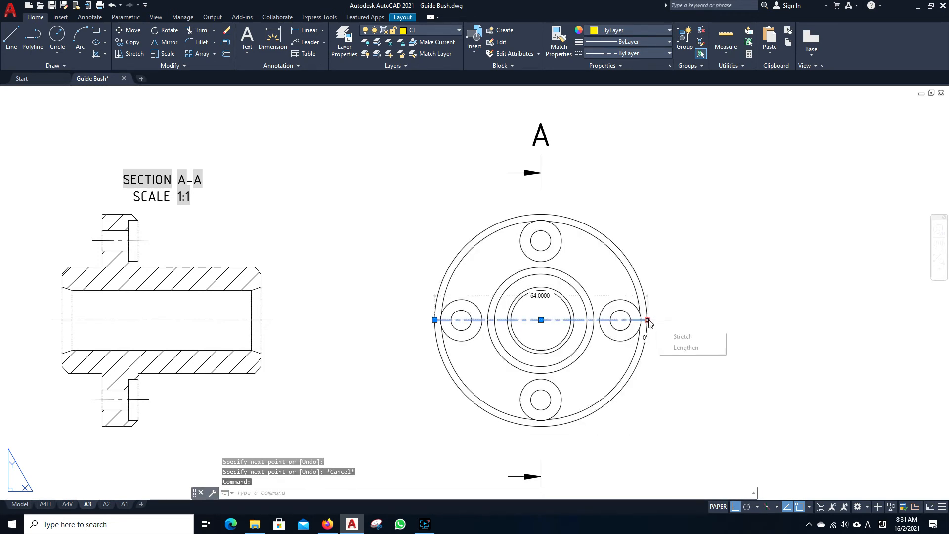
pyautogui.click(664, 347)
pyautogui.press('Return')
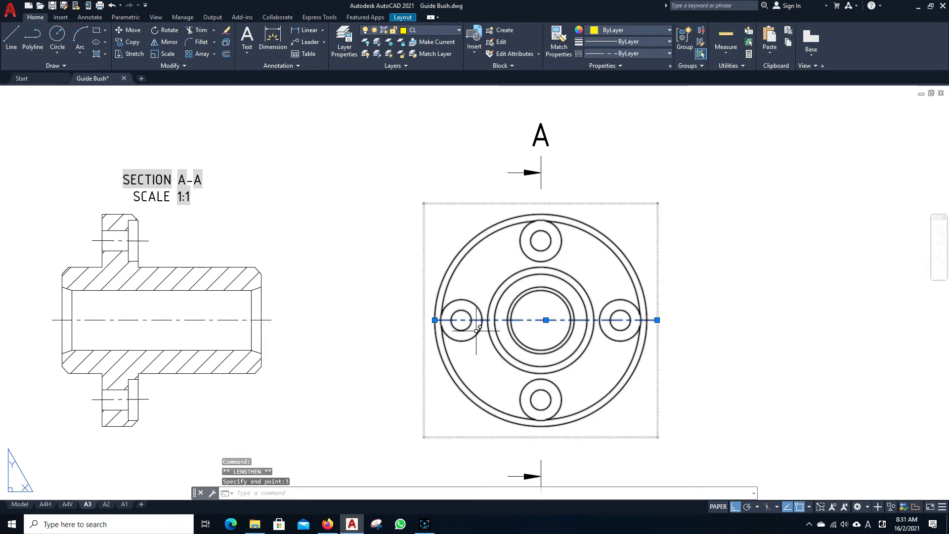
pyautogui.moveTo(436, 319)
pyautogui.click(450, 346)
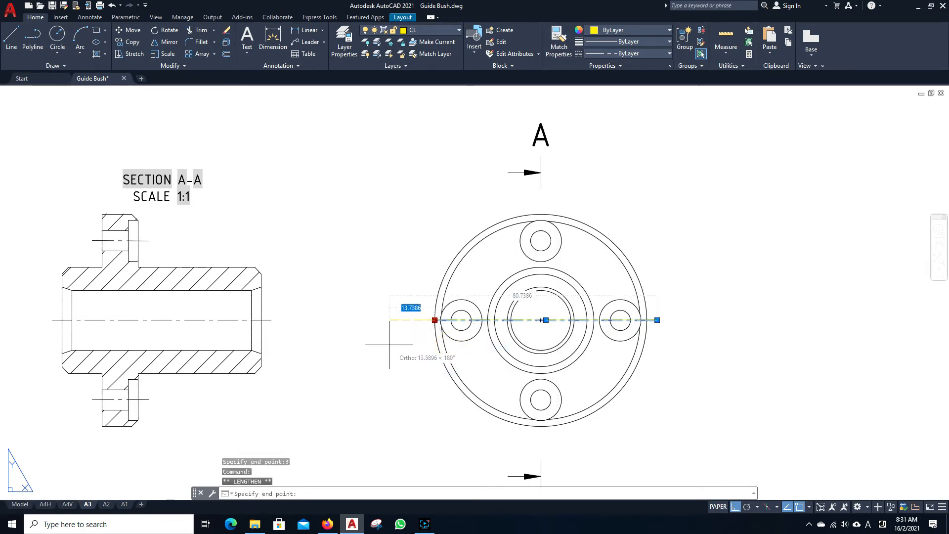
pyautogui.write('3')
pyautogui.press('Return')
pyautogui.press('Escape')
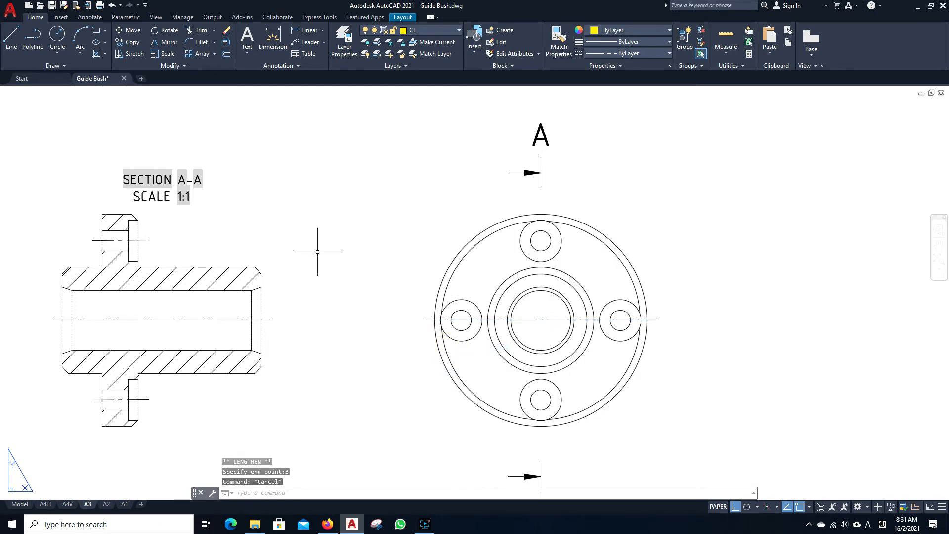
# Step: Draw a centreline circle from the base view's centre through the centres of the four flange holes
pyautogui.write('c')
pyautogui.press('Return')
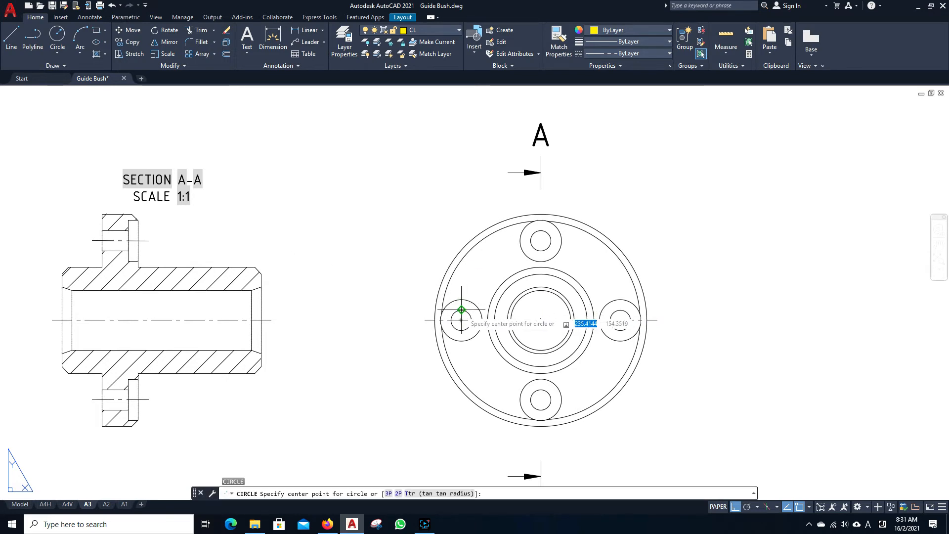
pyautogui.click(540, 320)
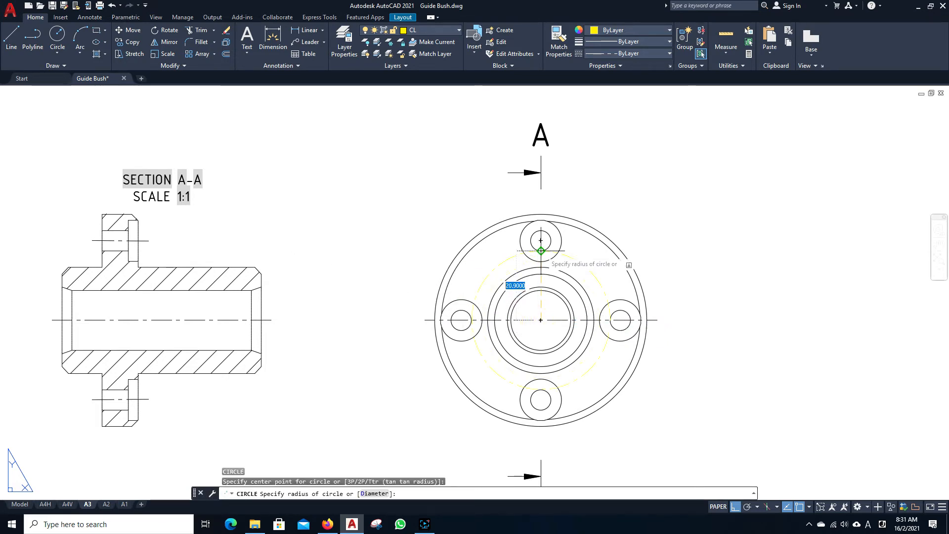
pyautogui.press('Escape')
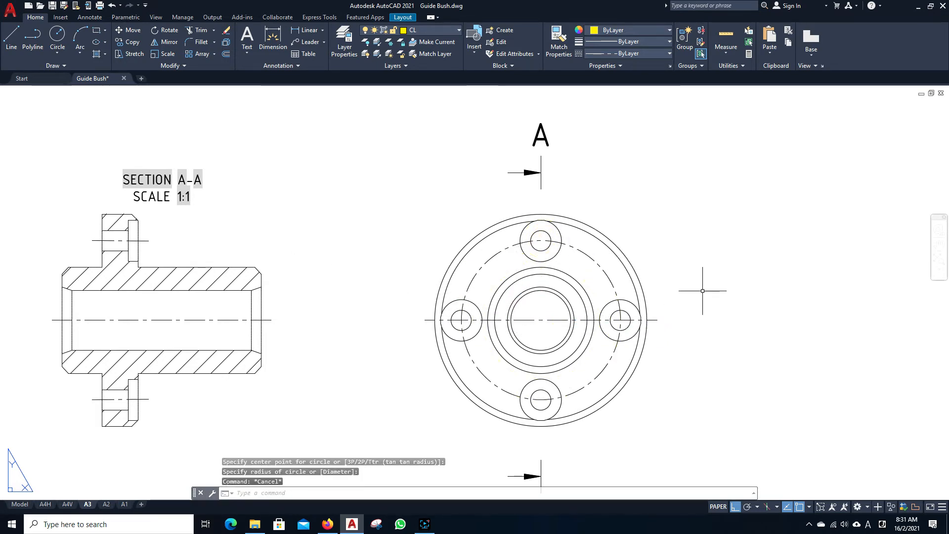
# Step: Rotate a copy of the base view's horizontal centreline by 90° about its midpoint, keeping the original
pyautogui.click(558, 320)
pyautogui.write('ro')
pyautogui.press('Return')
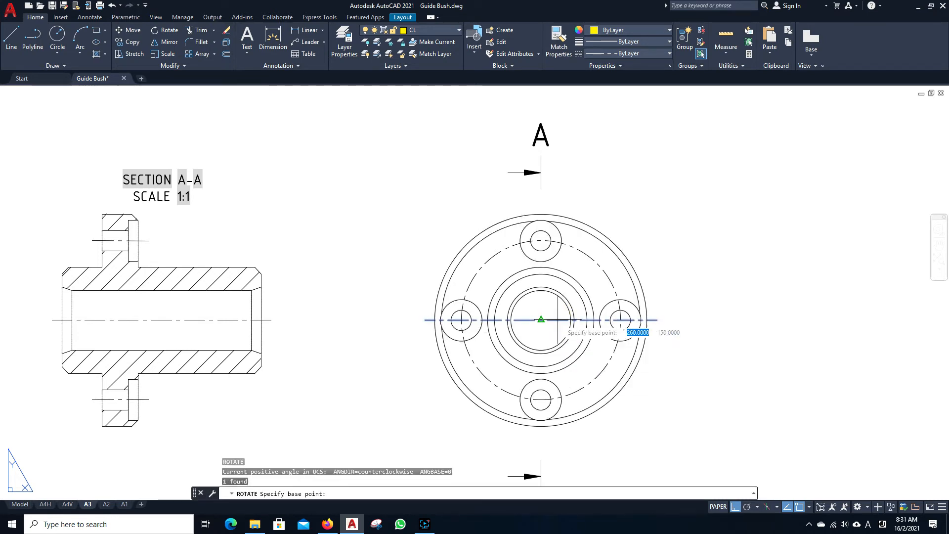
pyautogui.click(546, 319)
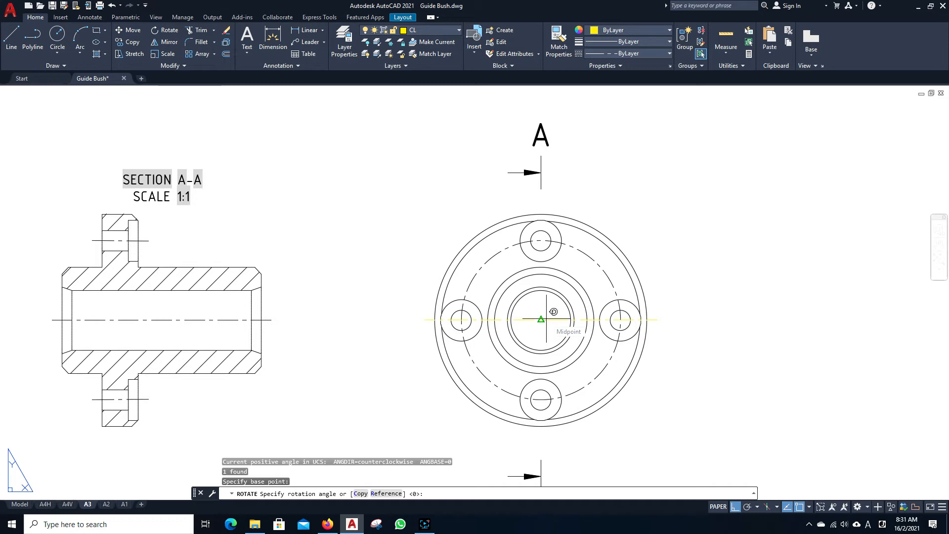
pyautogui.write('c')
pyautogui.press('Return')
pyautogui.write('90')
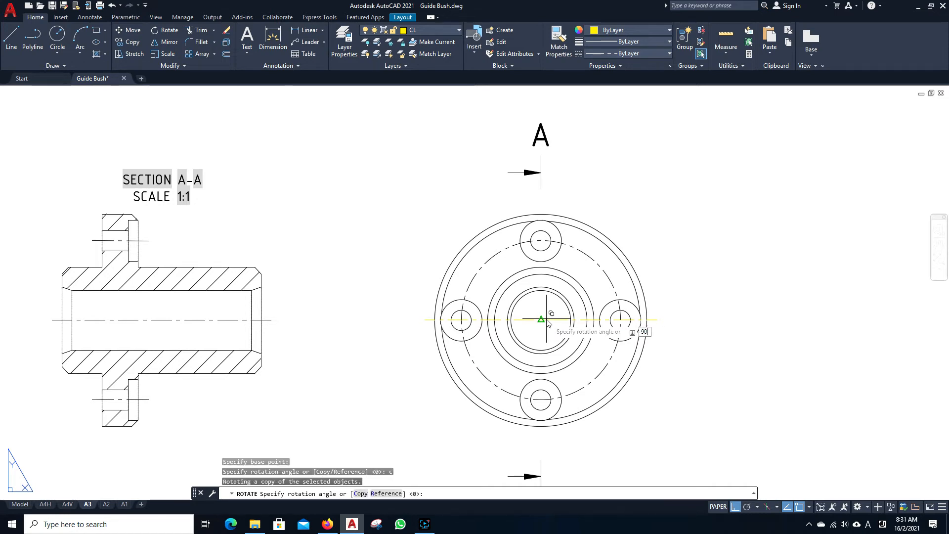
pyautogui.press('Return')
pyautogui.scroll(-4, 538, 313)
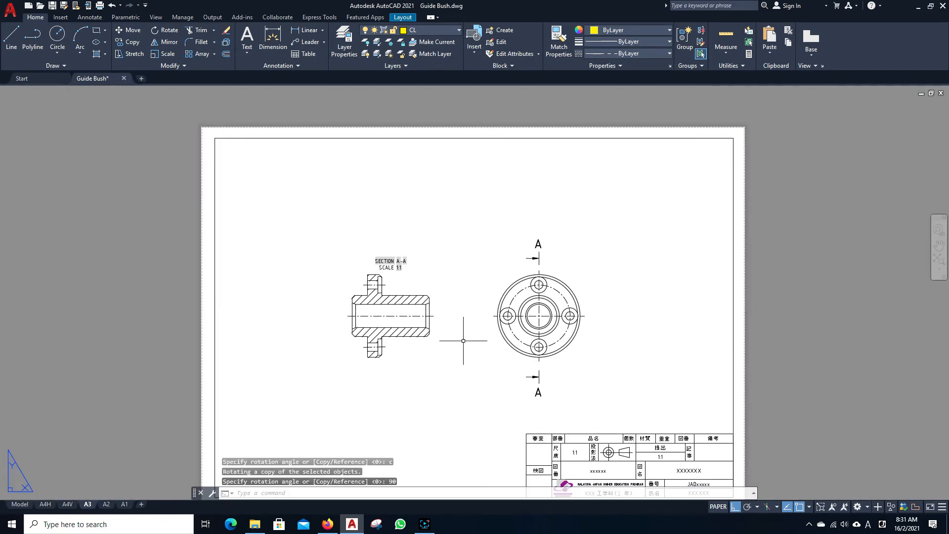
# Step: Review the finished guide bush drawing on the A4H layout and return to the A3 layout
pyautogui.scroll(2, 464, 341)
pyautogui.press('Escape')
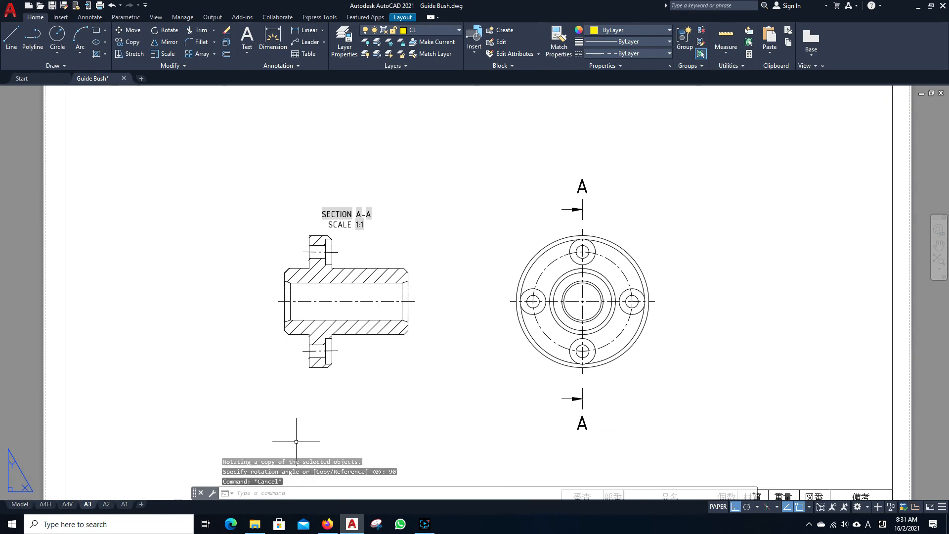
pyautogui.click(45, 504)
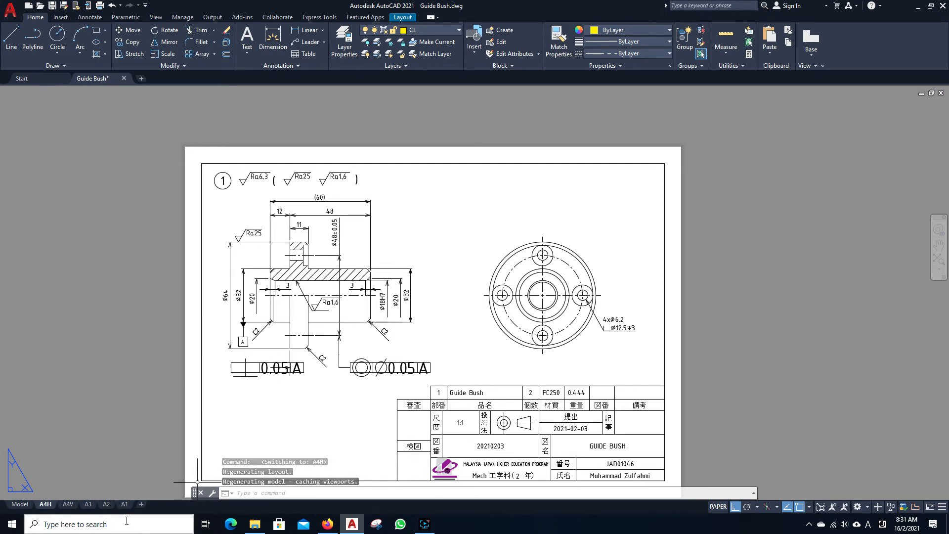
pyautogui.click(88, 504)
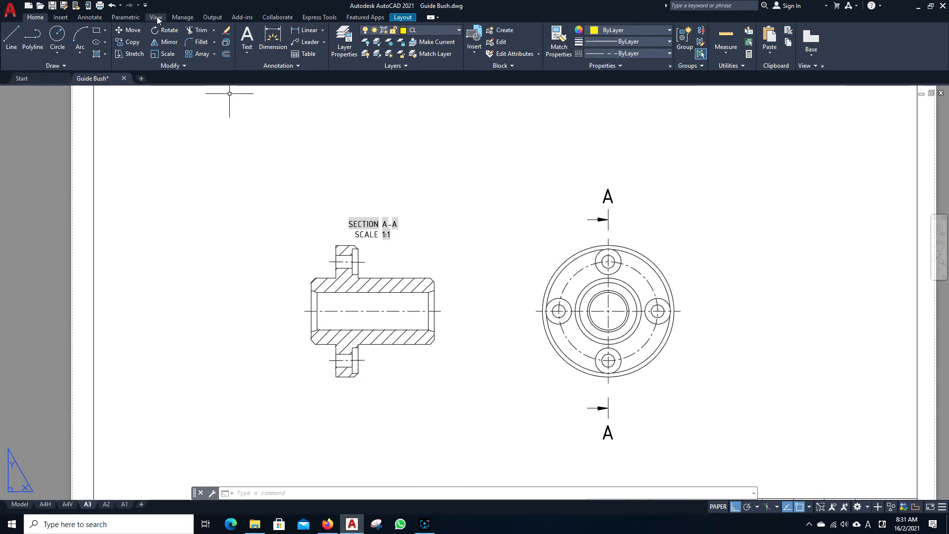
# Step: Project an isometric view from the circular base view into the sheet's upper-right area
pyautogui.click(400, 17)
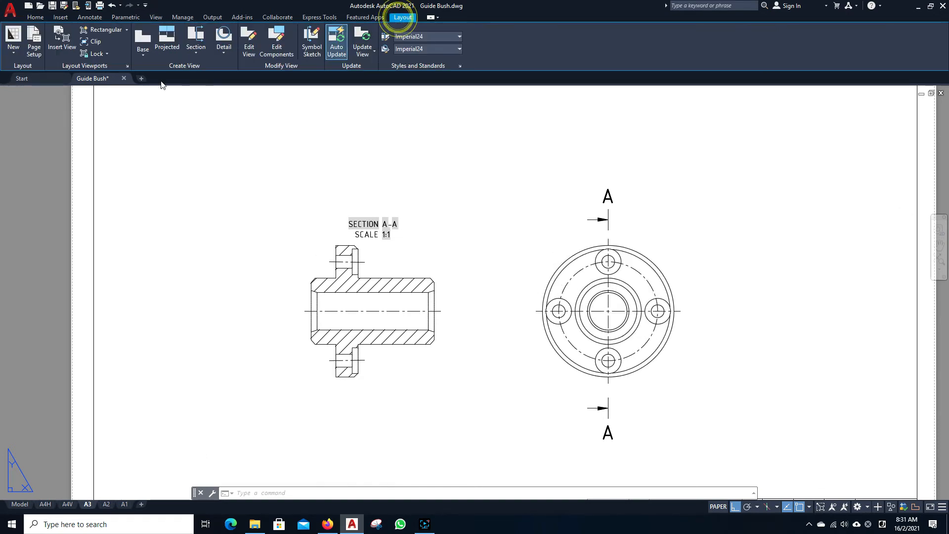
pyautogui.click(168, 45)
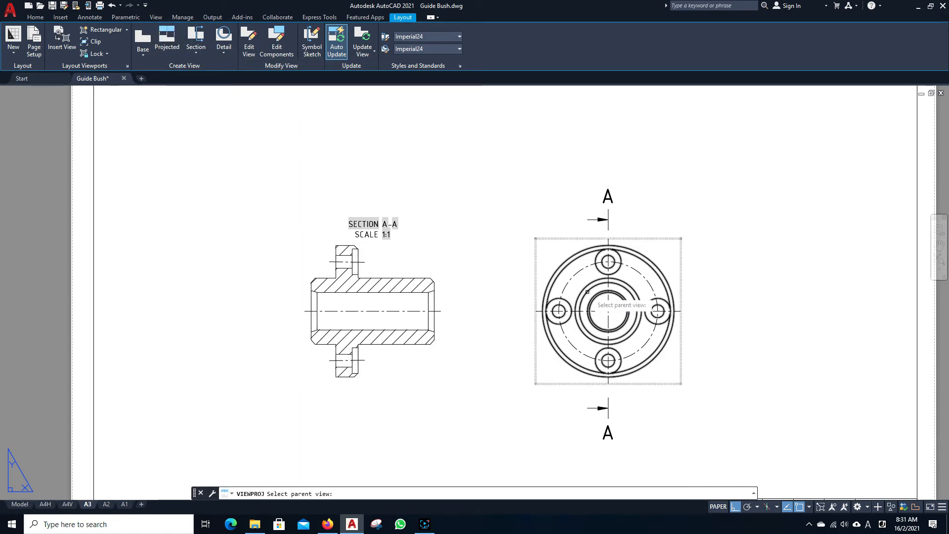
pyautogui.click(613, 309)
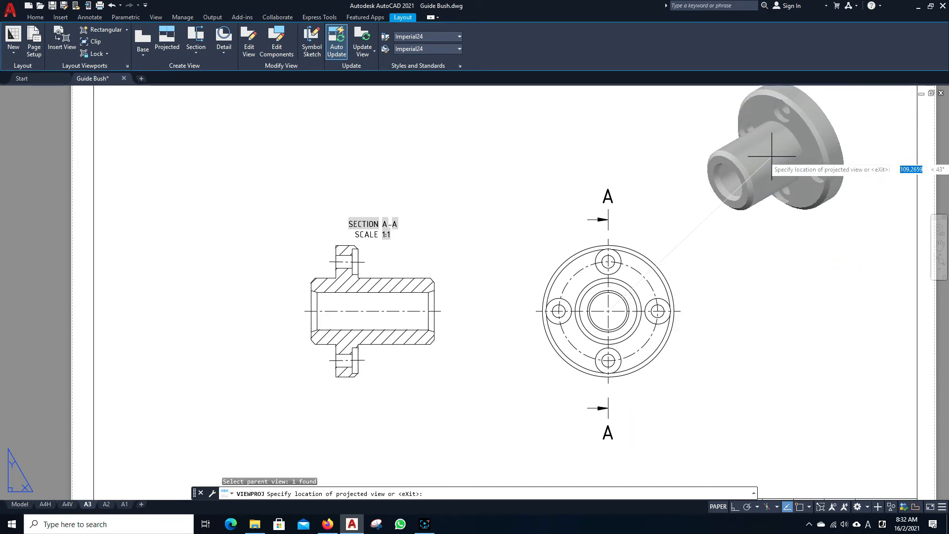
pyautogui.click(772, 157)
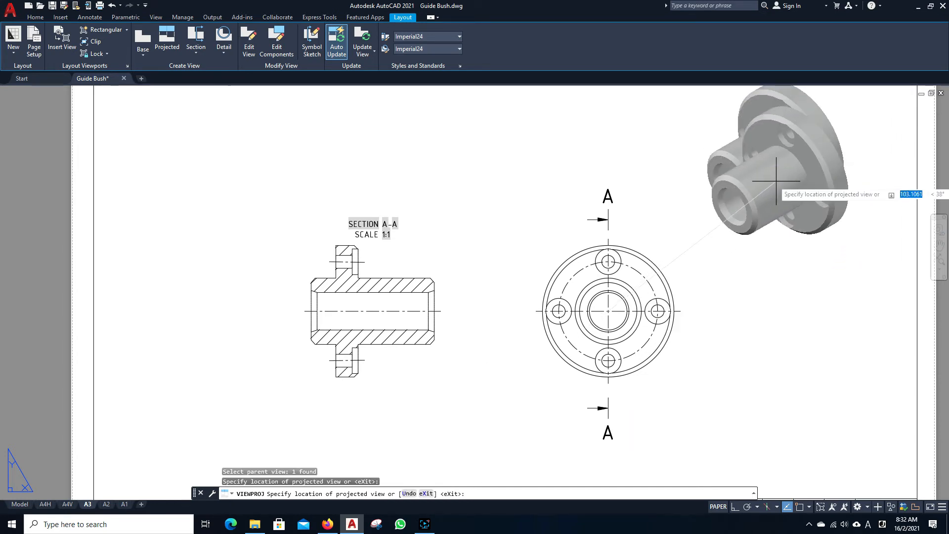
pyautogui.press('Return')
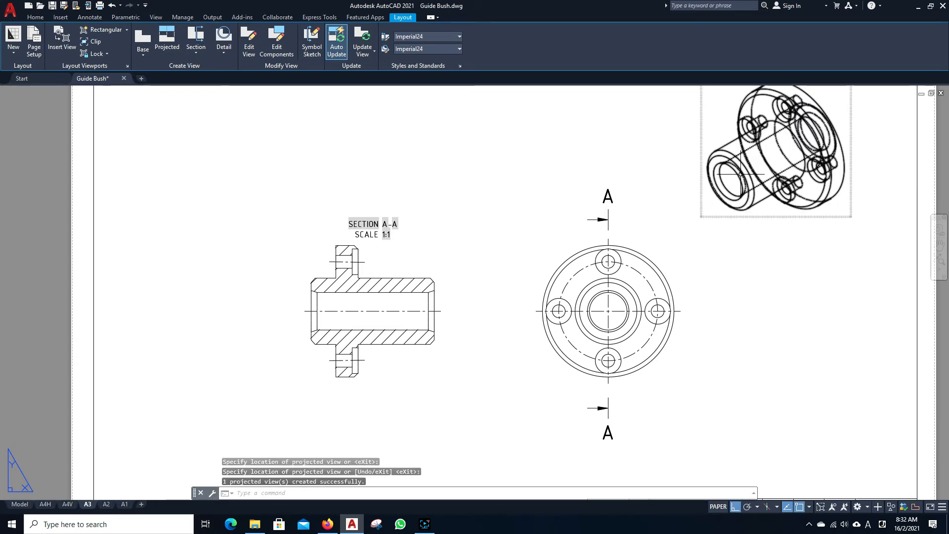
# Step: Change the isometric view's display style to Shaded with visible lines
pyautogui.click(741, 174)
pyautogui.click(102, 44)
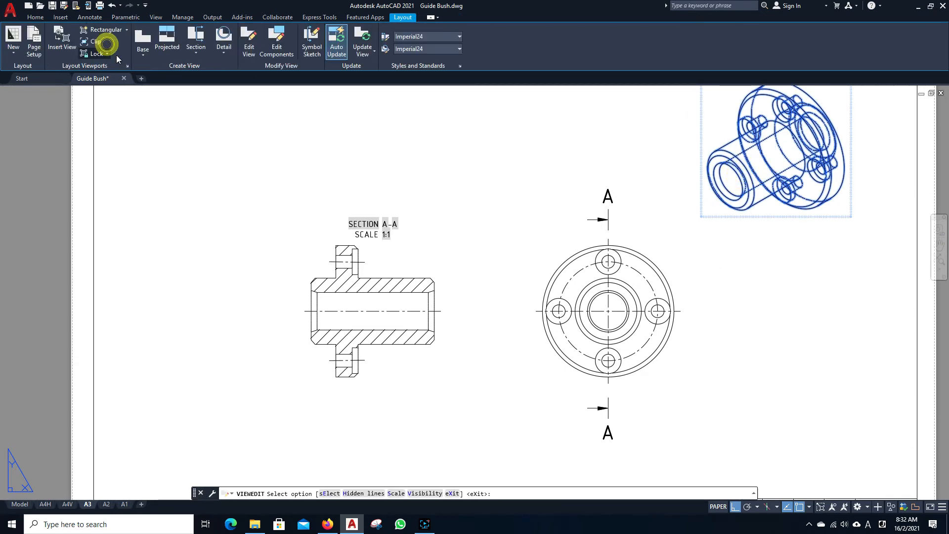
pyautogui.click(74, 46)
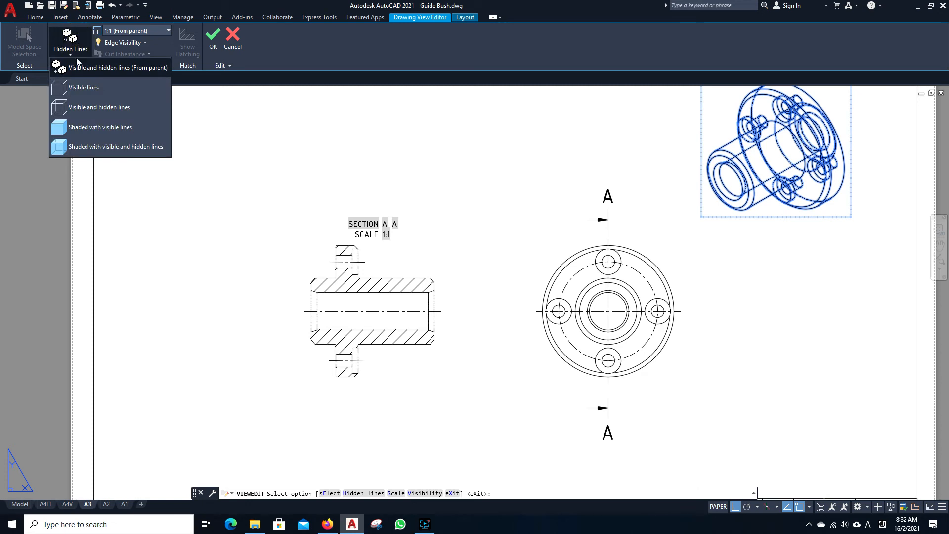
pyautogui.click(79, 127)
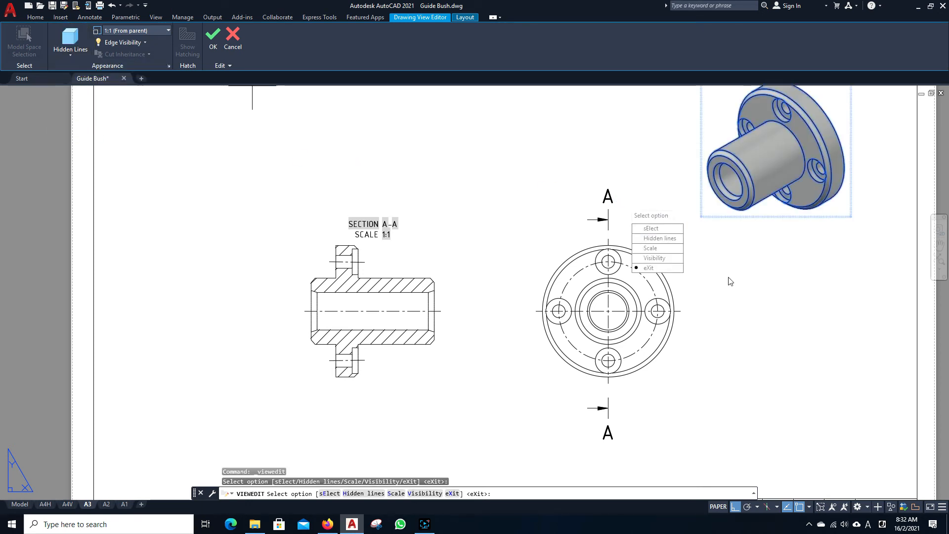
pyautogui.press('Return')
pyautogui.scroll(-2, 522, 268)
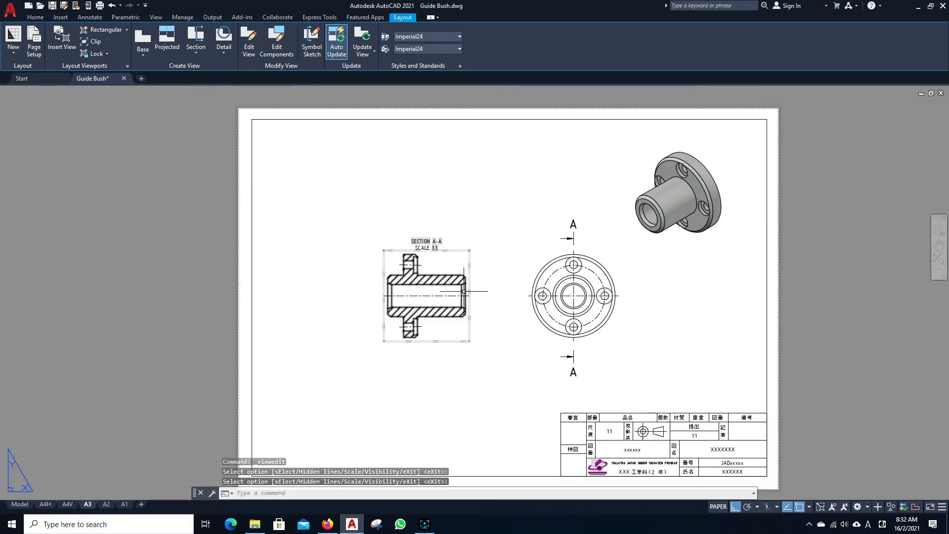
pyautogui.click(467, 269)
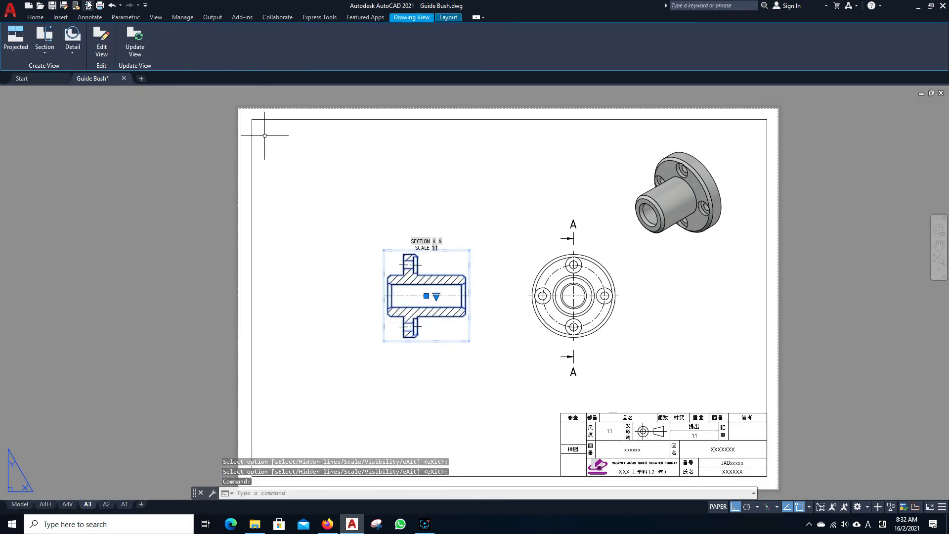
pyautogui.click(12, 43)
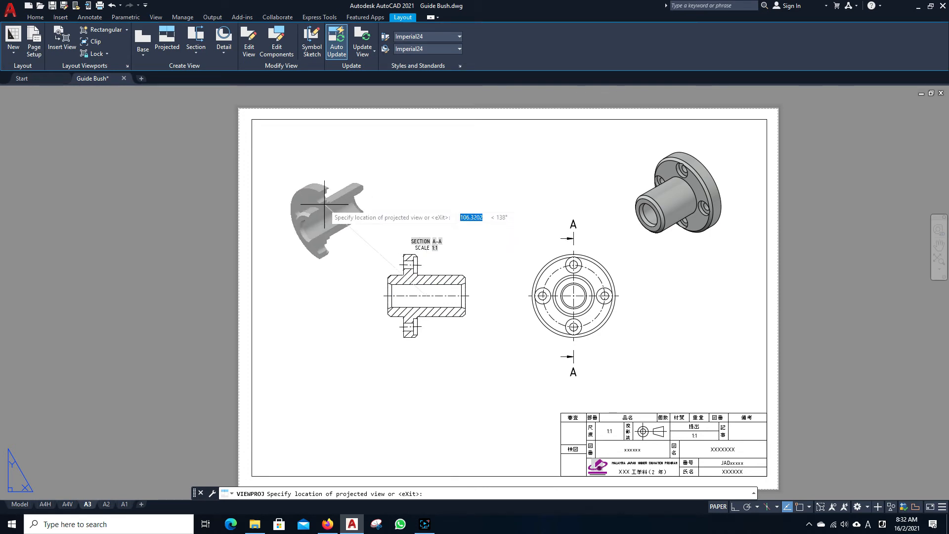
pyautogui.press('Escape')
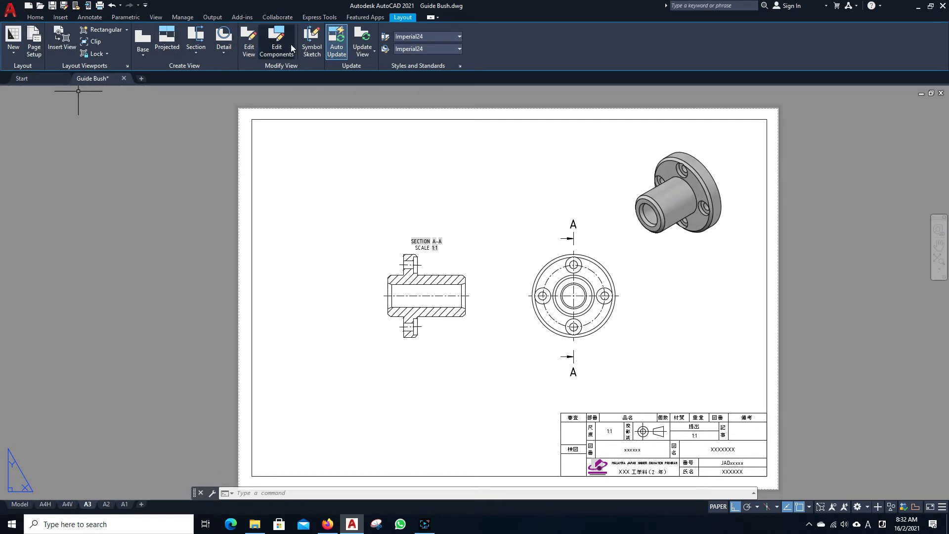
# Step: Project an orthographic side view from the circular base view and place it just left of section view A-A
pyautogui.click(161, 43)
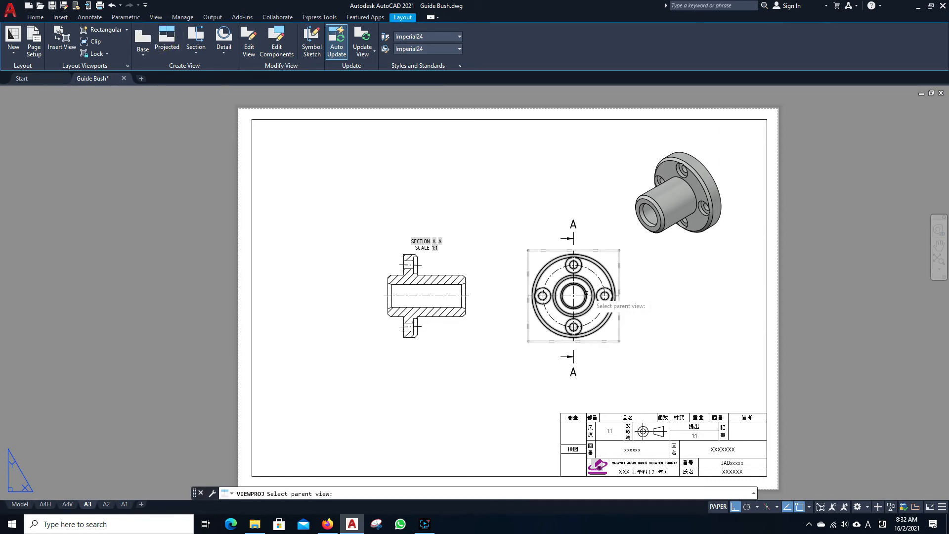
pyautogui.click(570, 293)
pyautogui.scroll(-3, 588, 346)
pyautogui.scroll(4, 569, 356)
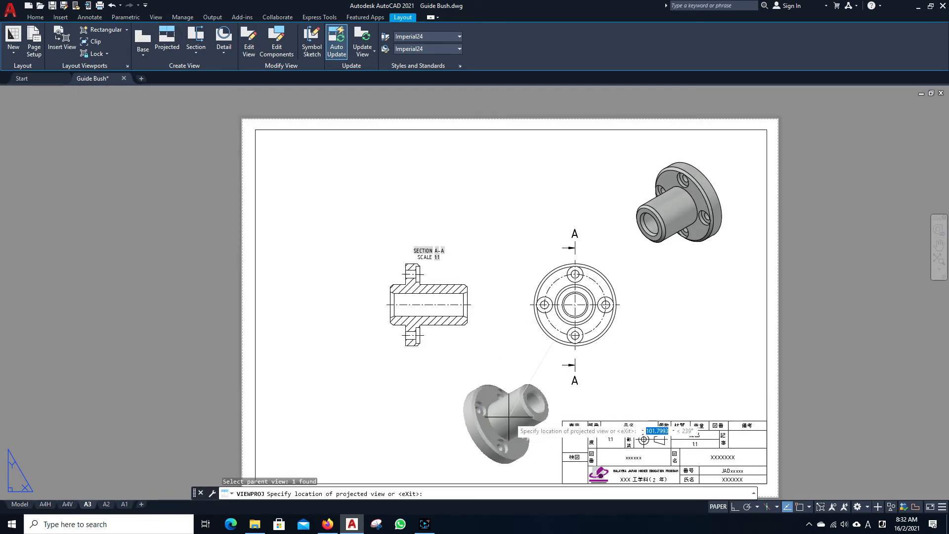
pyautogui.scroll(-4, 563, 425)
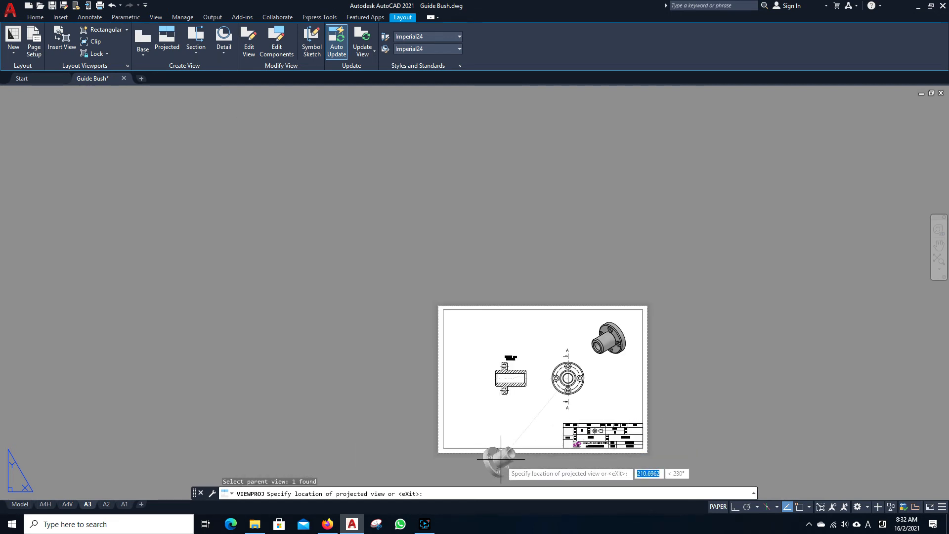
pyautogui.click(474, 378)
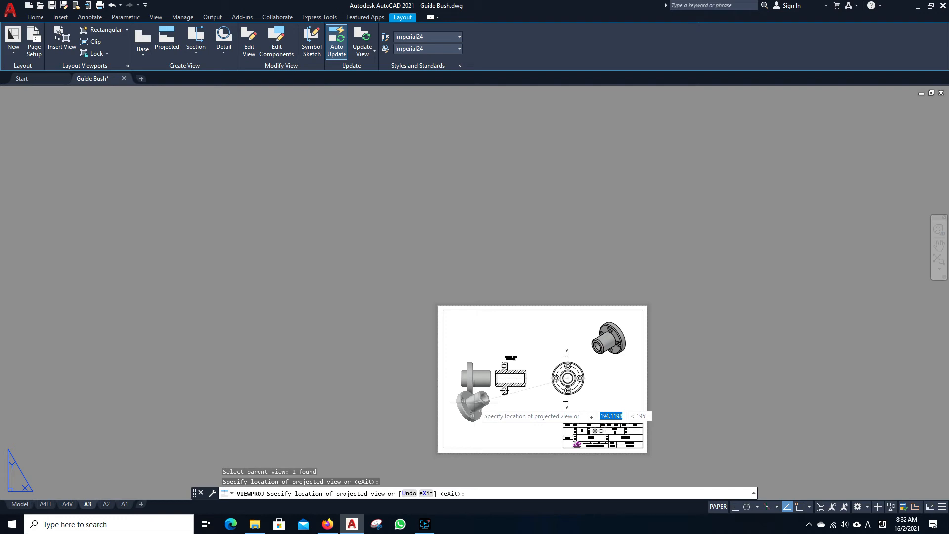
pyautogui.press('Return')
# Step: Set the view alignment of the new projected side view to Broken in its properties
pyautogui.scroll(2, 475, 390)
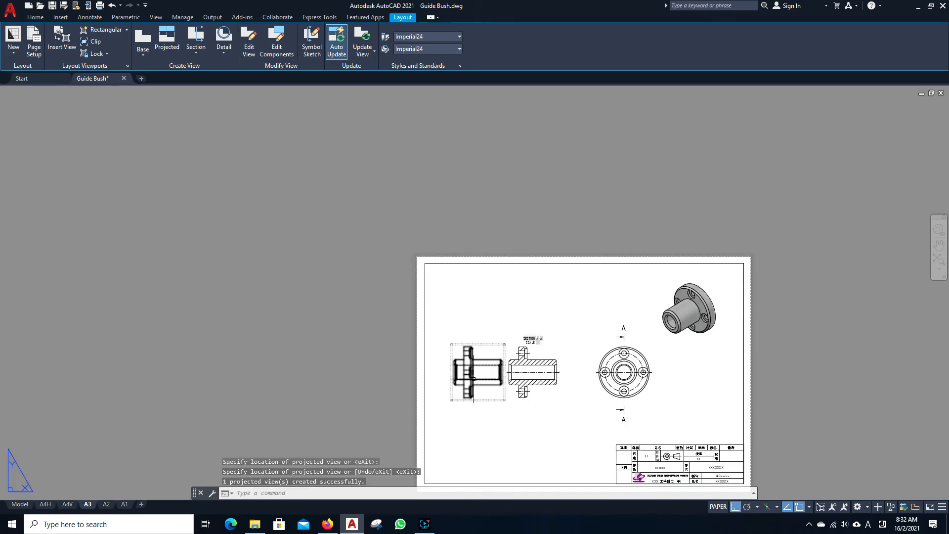
pyautogui.click(477, 373)
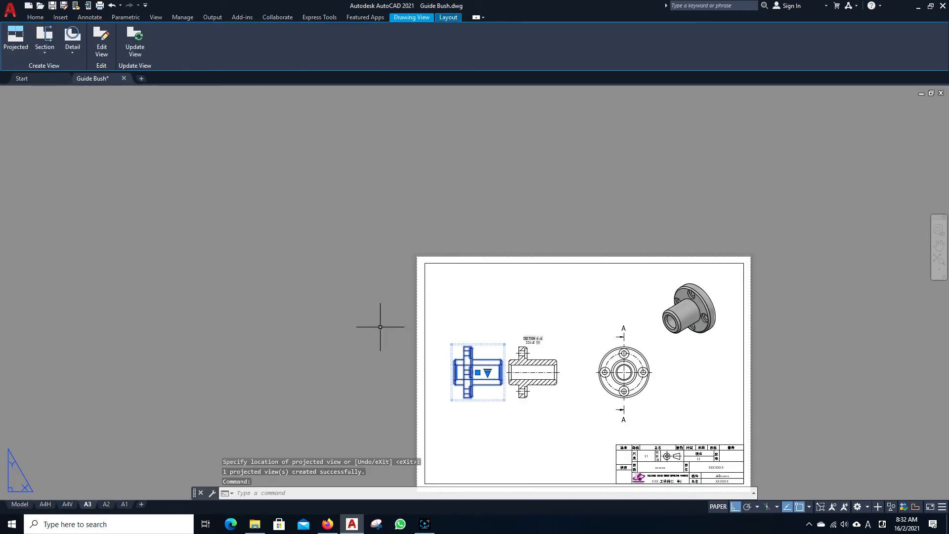
pyautogui.write('pr')
pyautogui.press('Return')
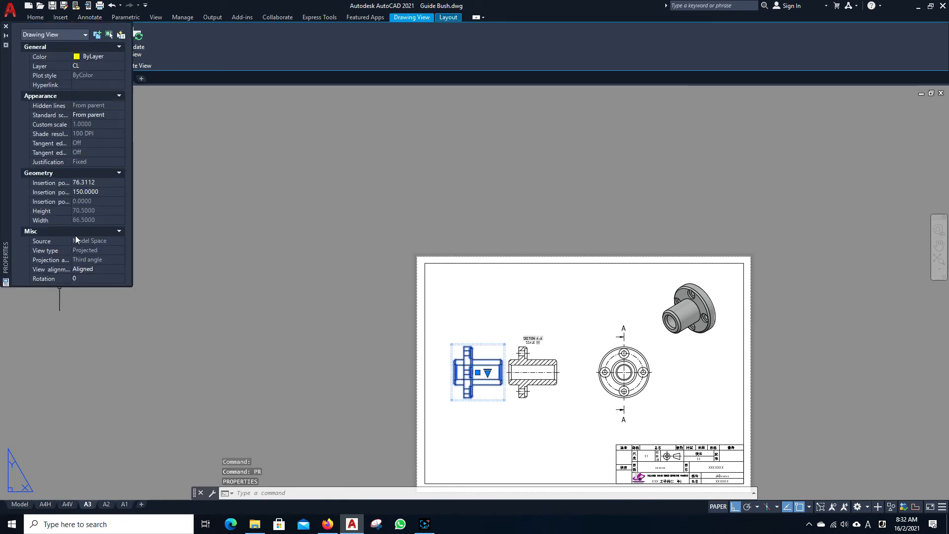
pyautogui.click(93, 269)
pyautogui.click(120, 269)
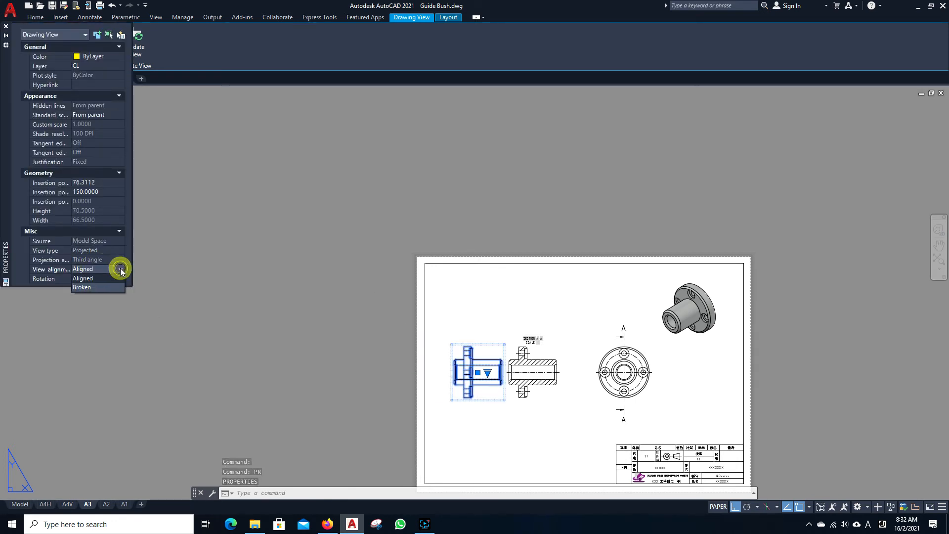
pyautogui.click(109, 287)
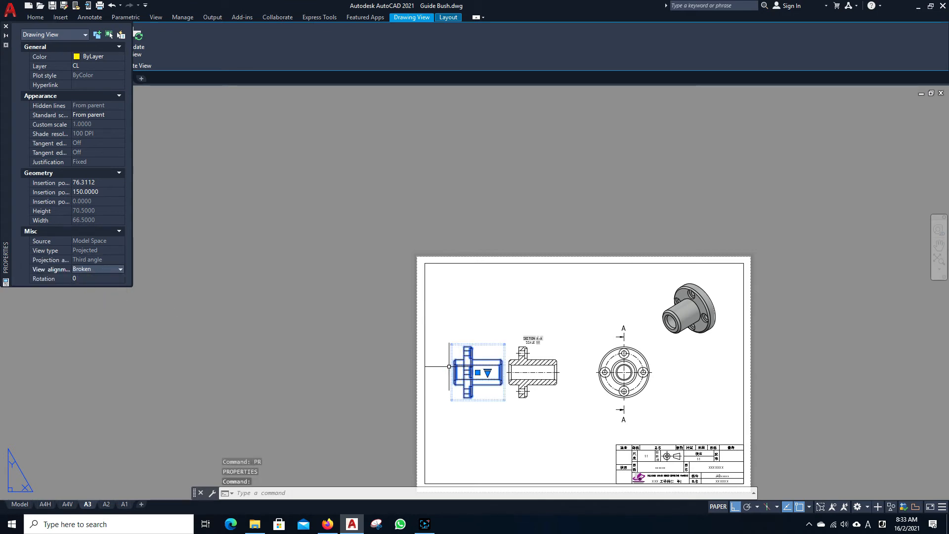
# Step: Move the projected side view straight down off the sheet, to an insertion Y of about -55, and close its properties
pyautogui.click(477, 372)
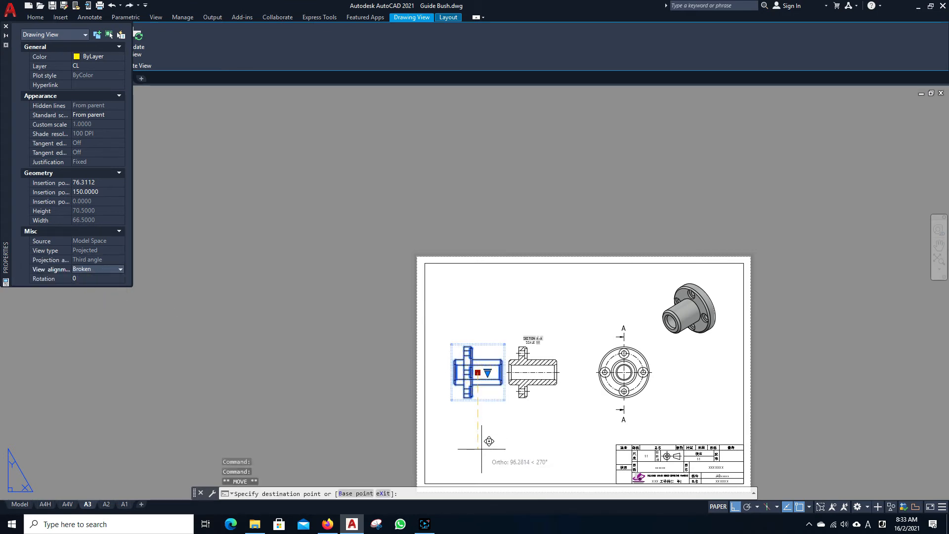
pyautogui.moveTo(476, 424); pyautogui.dragTo(472, 223, button='middle')
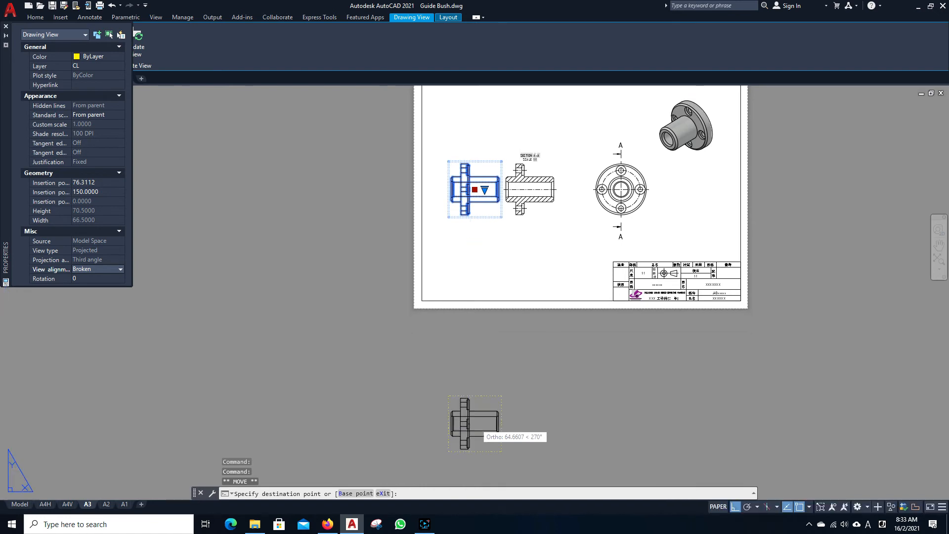
pyautogui.click(491, 352)
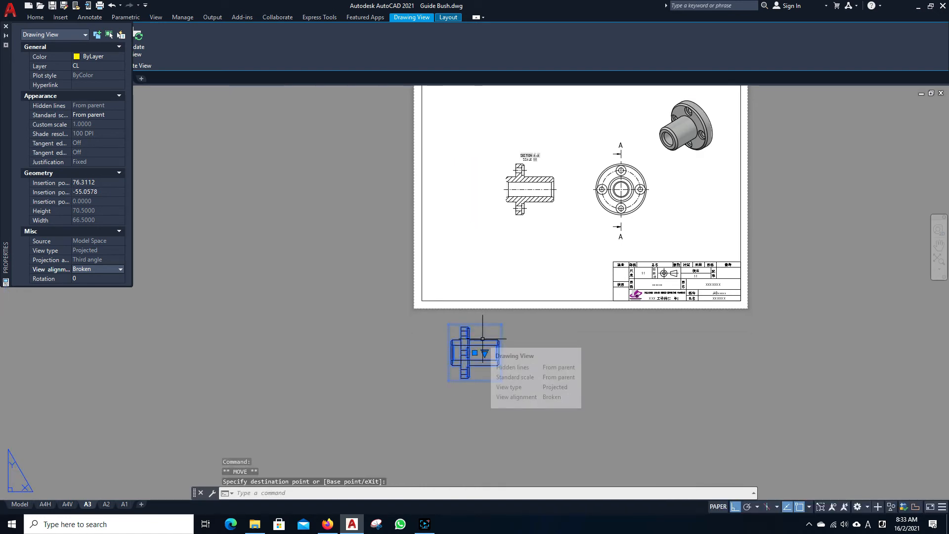
pyautogui.click(6, 26)
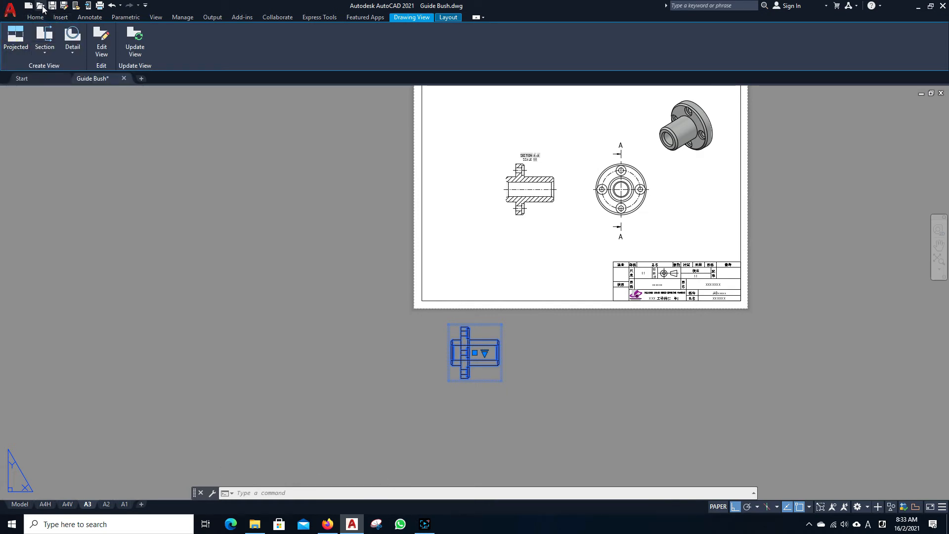
# Step: Project an isometric view from the off-sheet side view into the sheet's lower-left corner
pyautogui.click(16, 40)
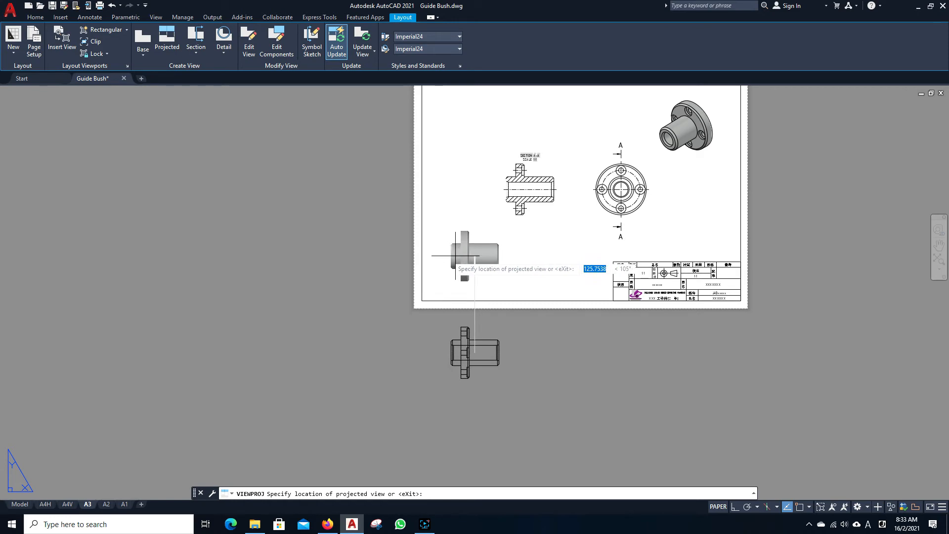
pyautogui.click(443, 256)
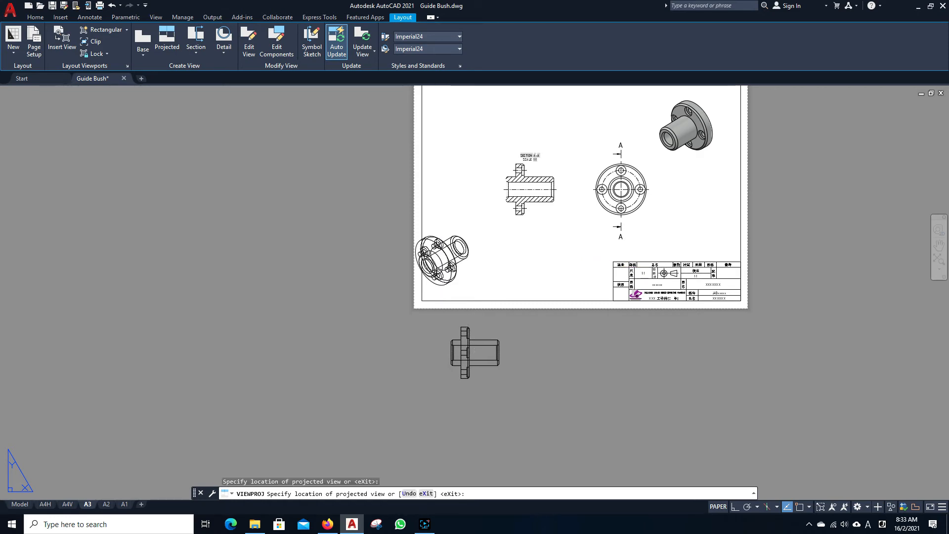
pyautogui.press('Return')
# Step: Edit the new isometric view to scale 2:1 and display style Shaded with visible lines
pyautogui.click(460, 262)
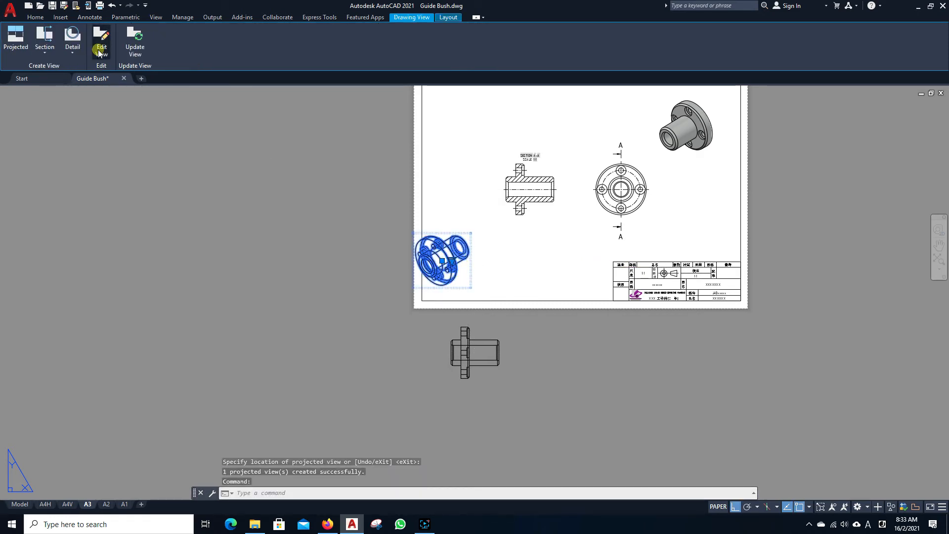
pyautogui.click(101, 50)
pyautogui.click(166, 31)
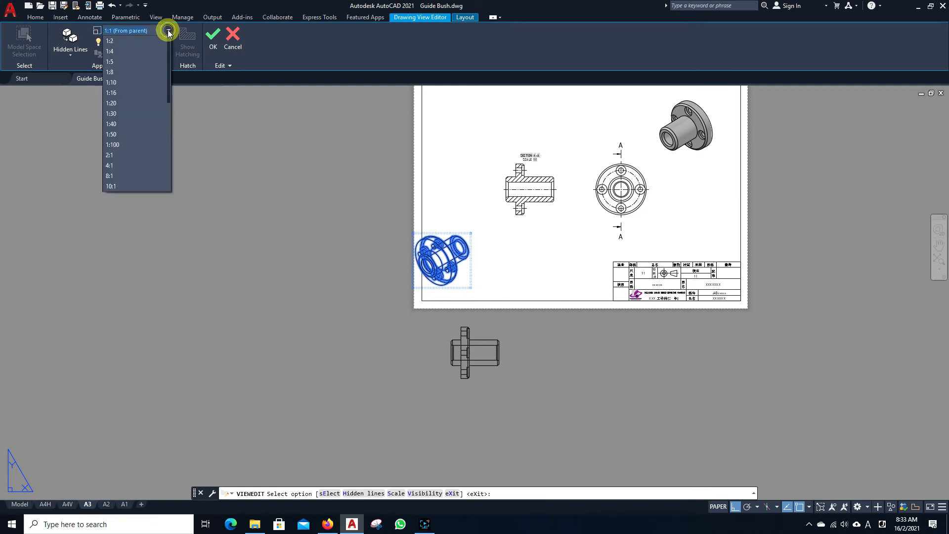
pyautogui.click(124, 178)
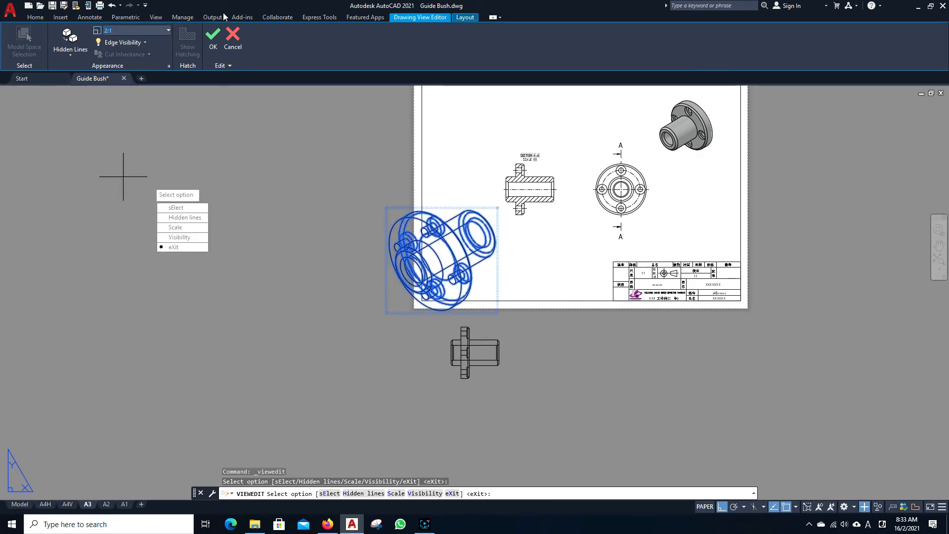
pyautogui.click(74, 51)
pyautogui.click(69, 123)
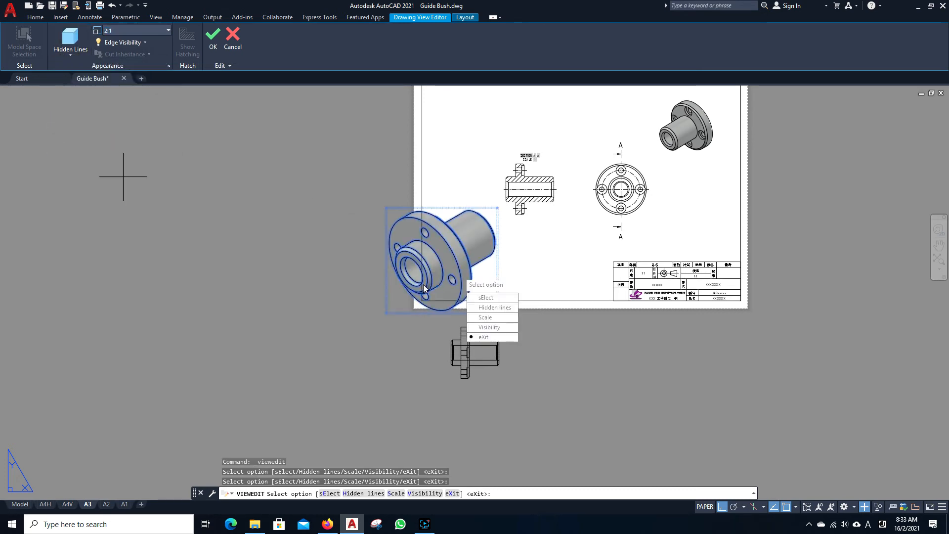
# Step: Set the new isometric view's scale to 1:1 (From parent) and finish editing the view
pyautogui.click(165, 31)
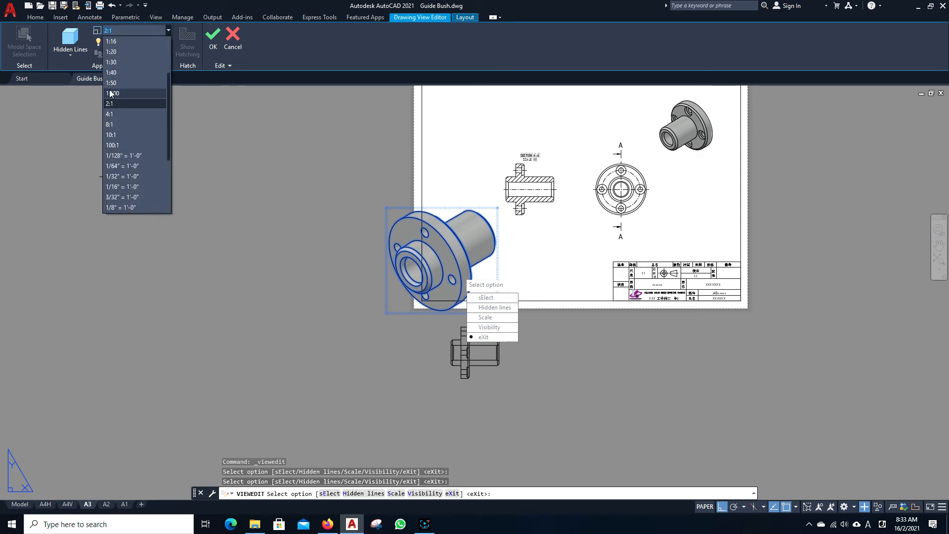
pyautogui.scroll(5, 110, 62)
pyautogui.click(117, 41)
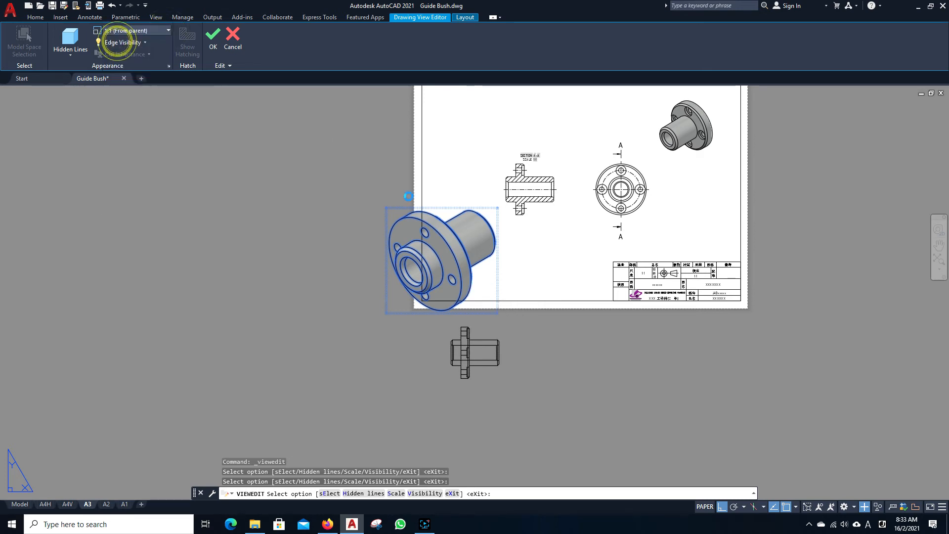
pyautogui.press('Return')
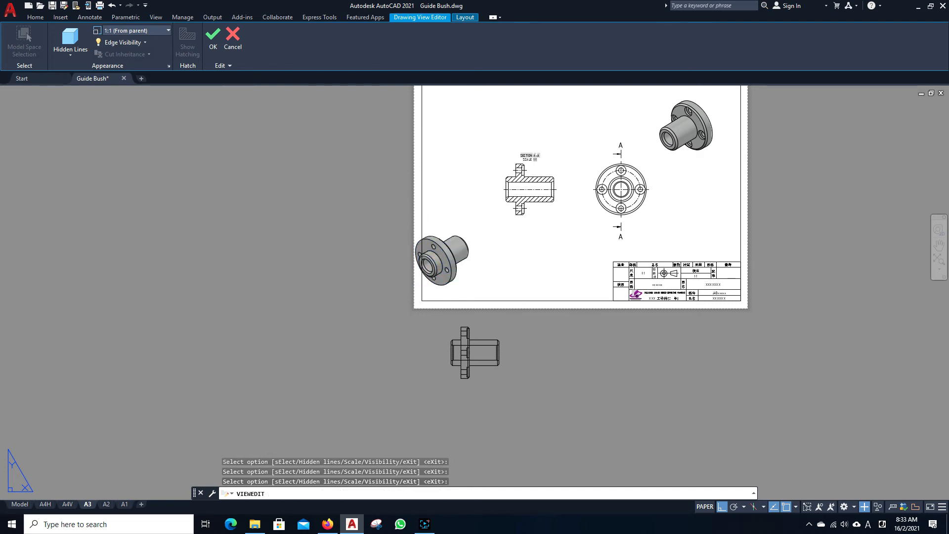
# Step: Move the new isometric view to the right of the circular view, directly below the first isometric view
pyautogui.click(438, 249)
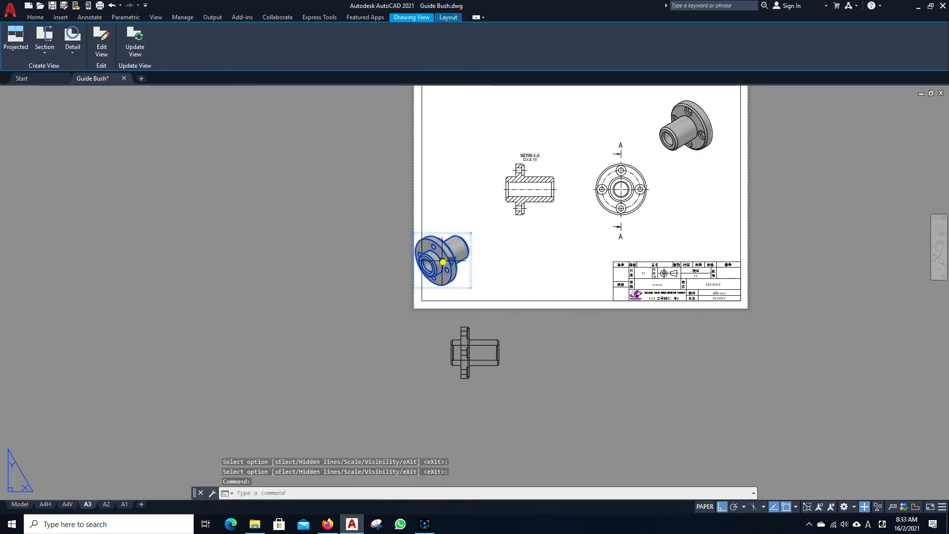
pyautogui.click(442, 261)
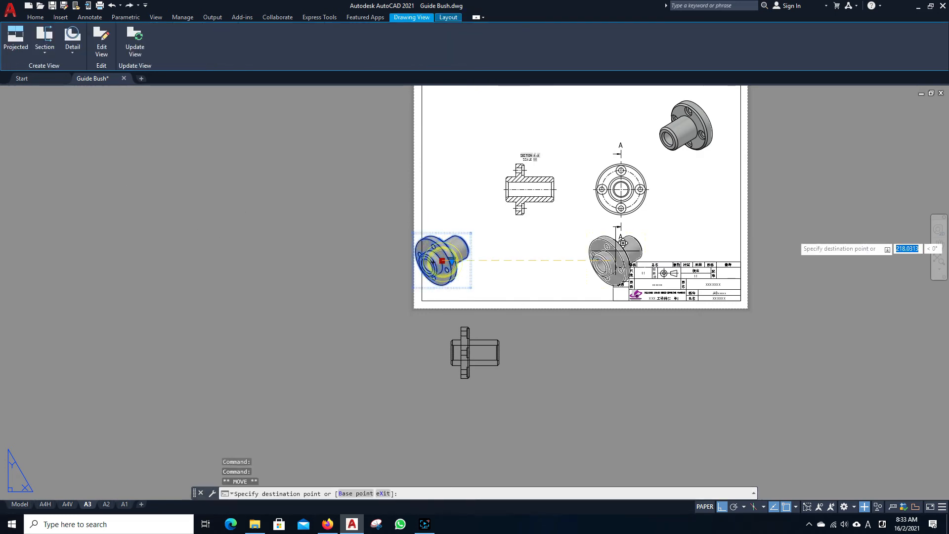
pyautogui.click(696, 225)
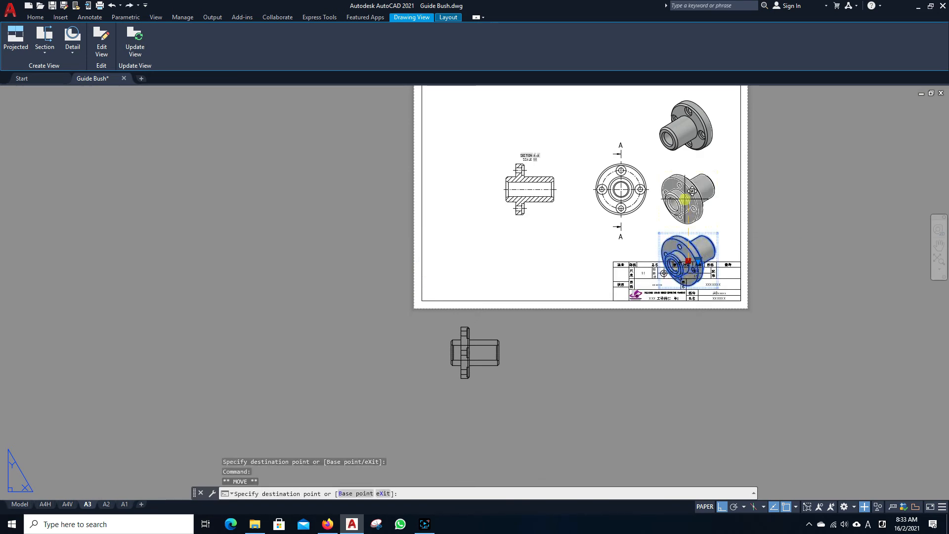
pyautogui.click(689, 199)
pyautogui.press('Return')
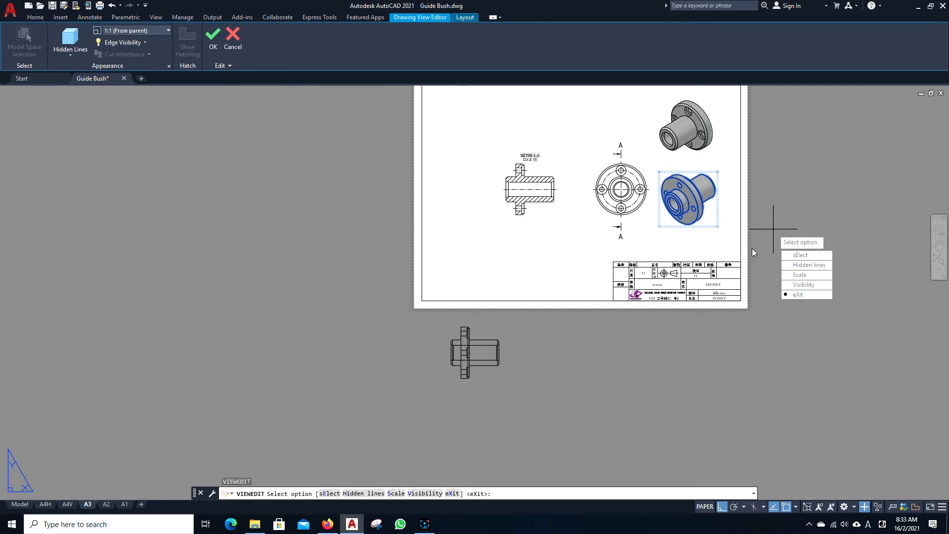
pyautogui.press('Return')
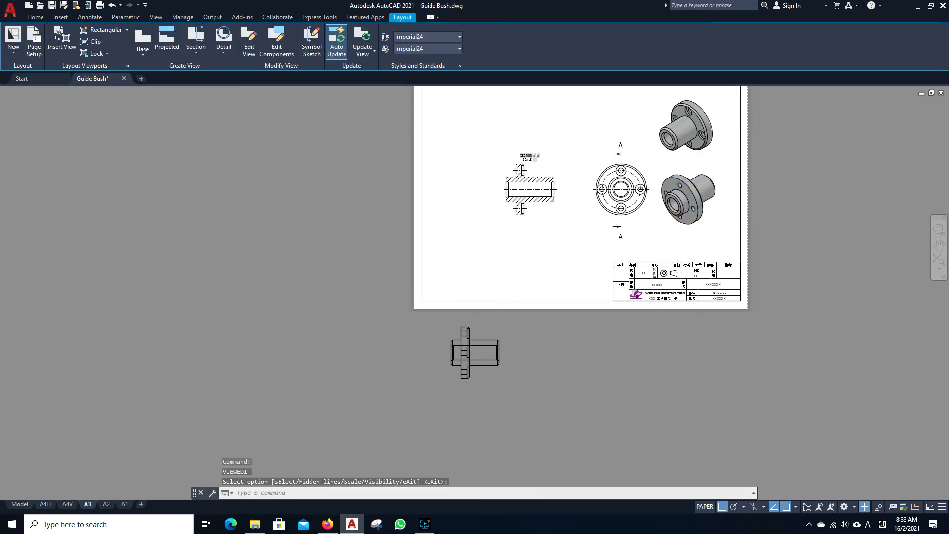
# Step: Add a vertical linear dimension across the flange's outer diameter to the left of section view A-A
pyautogui.scroll(4, 593, 247)
pyautogui.write('dim')
pyautogui.press('Return')
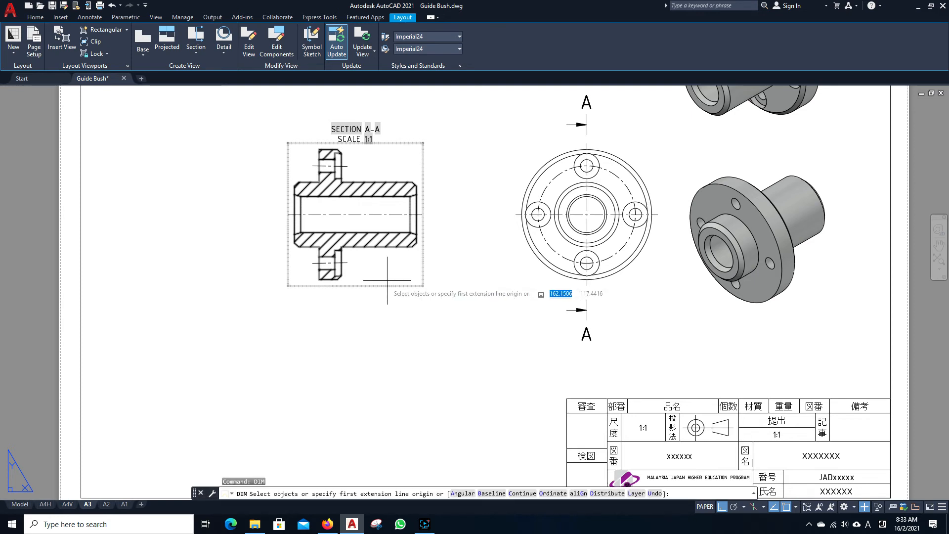
pyautogui.press('Return')
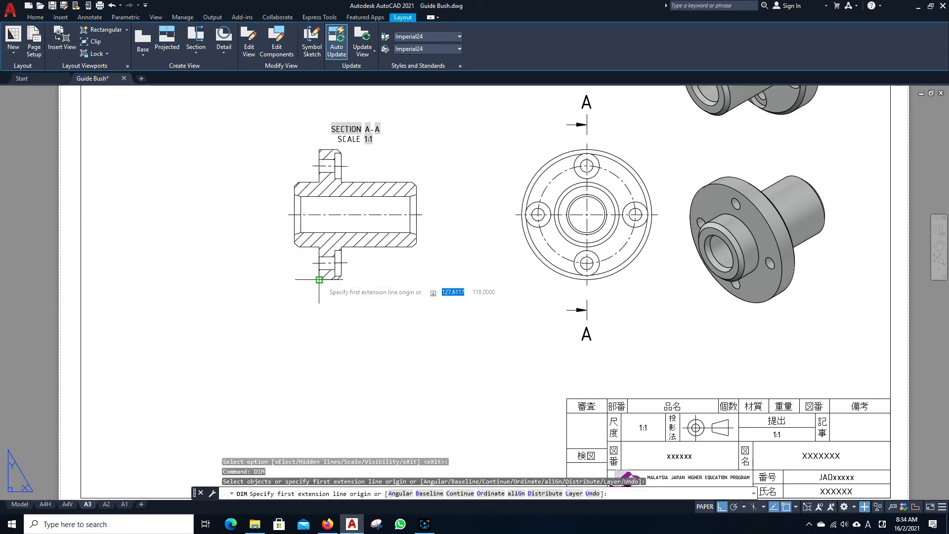
pyautogui.click(319, 279)
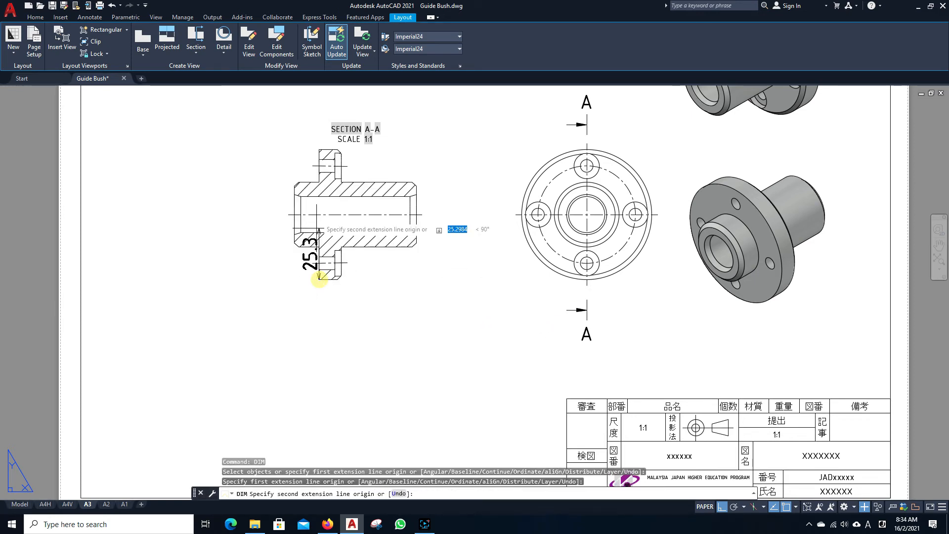
pyautogui.click(319, 149)
pyautogui.click(248, 161)
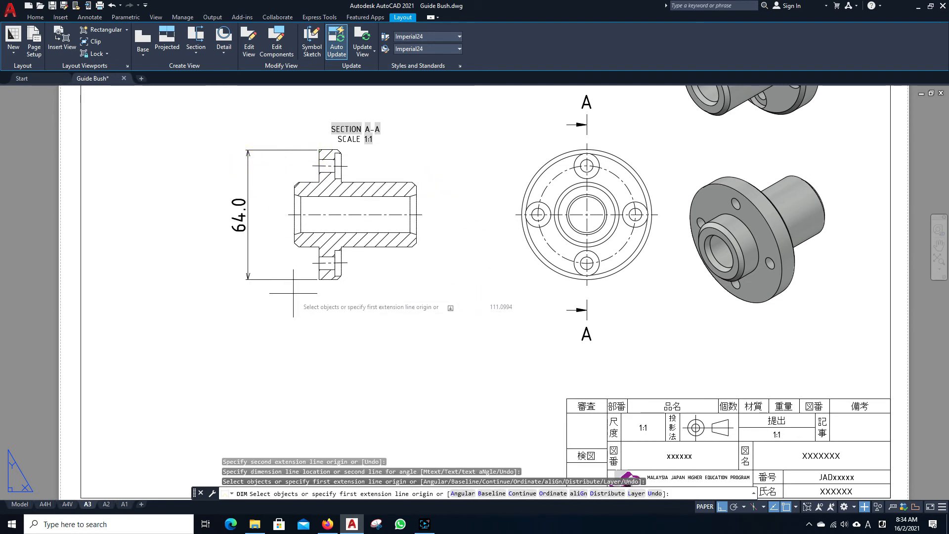
# Step: Dimension the bush's overall length horizontally below section view A-A
pyautogui.click(294, 242)
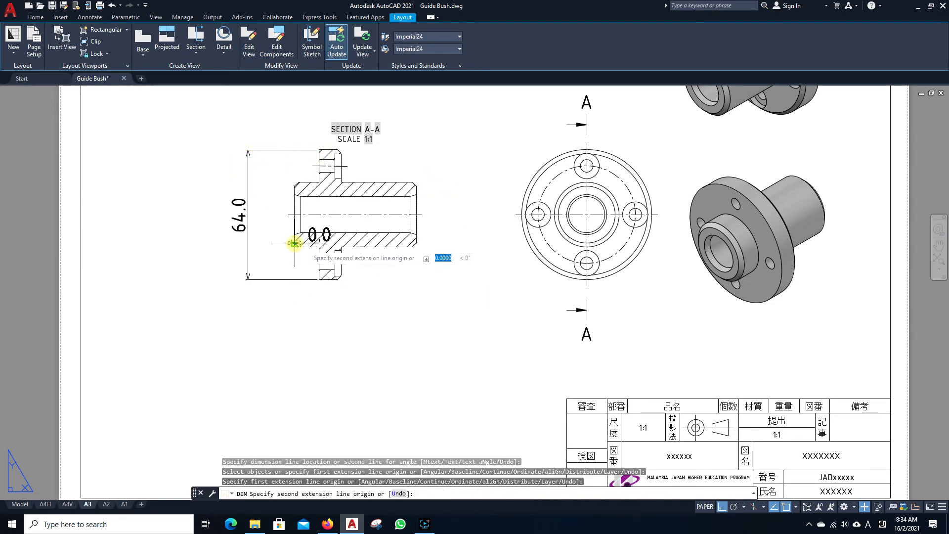
pyautogui.click(415, 243)
pyautogui.click(394, 322)
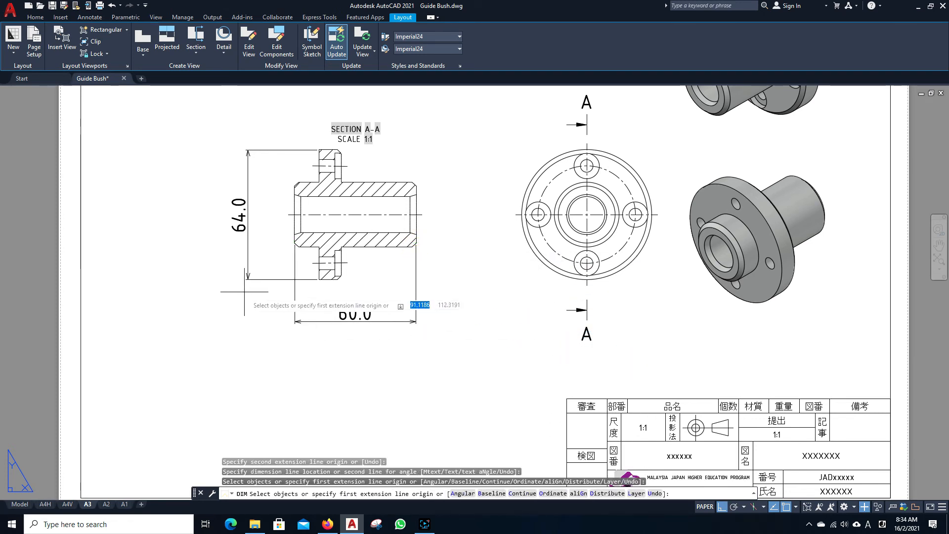
pyautogui.press('Return')
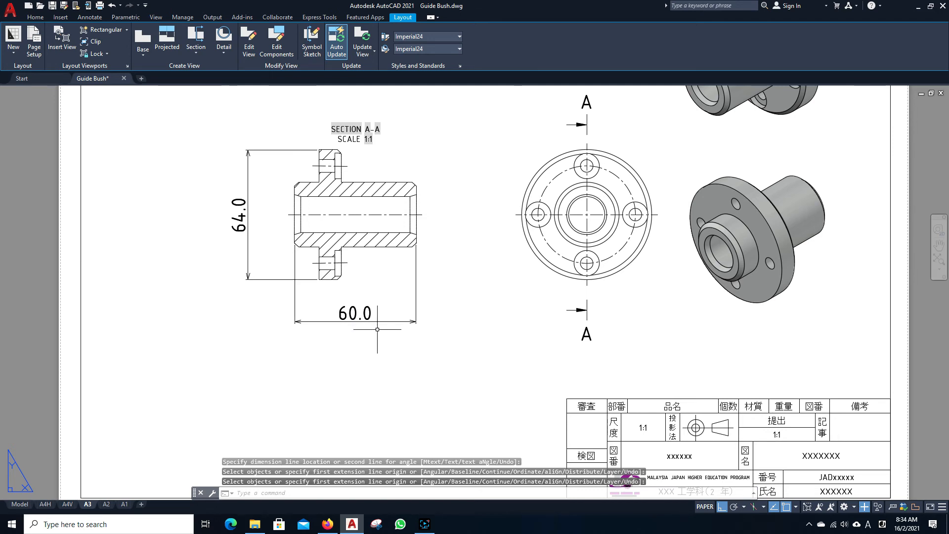
# Step: Modify the Standard dimension style so that its text style has a height of 3
pyautogui.scroll(-1, 377, 330)
pyautogui.scroll(1, 374, 320)
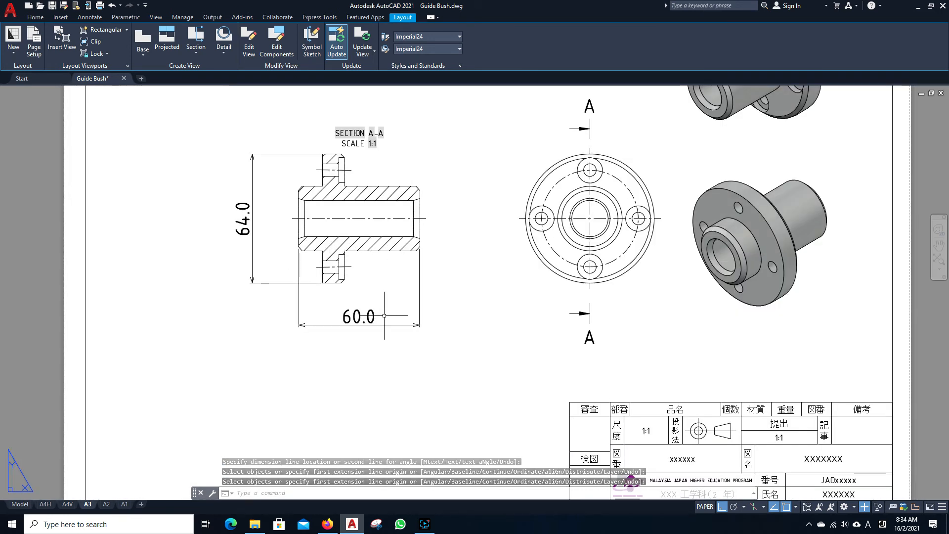
pyautogui.write('dimsty')
pyautogui.press('Return')
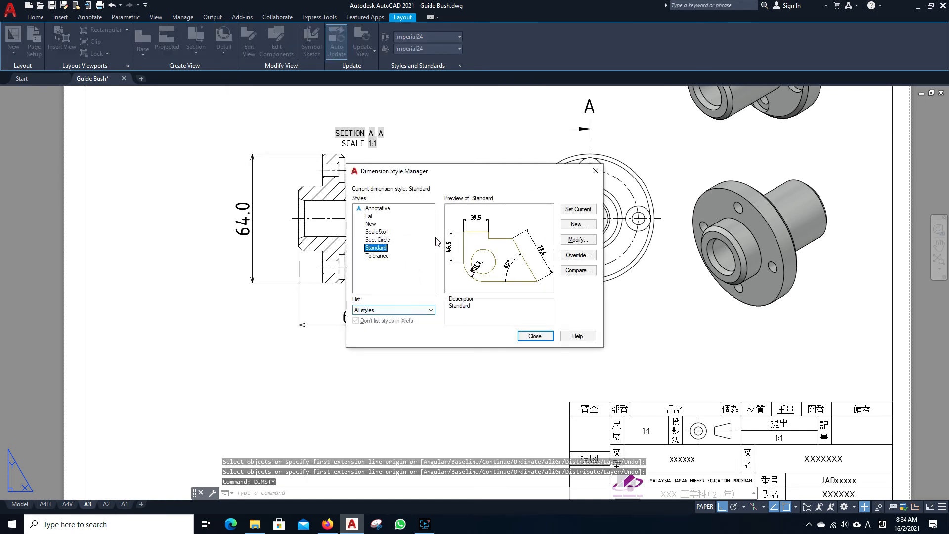
pyautogui.click(575, 241)
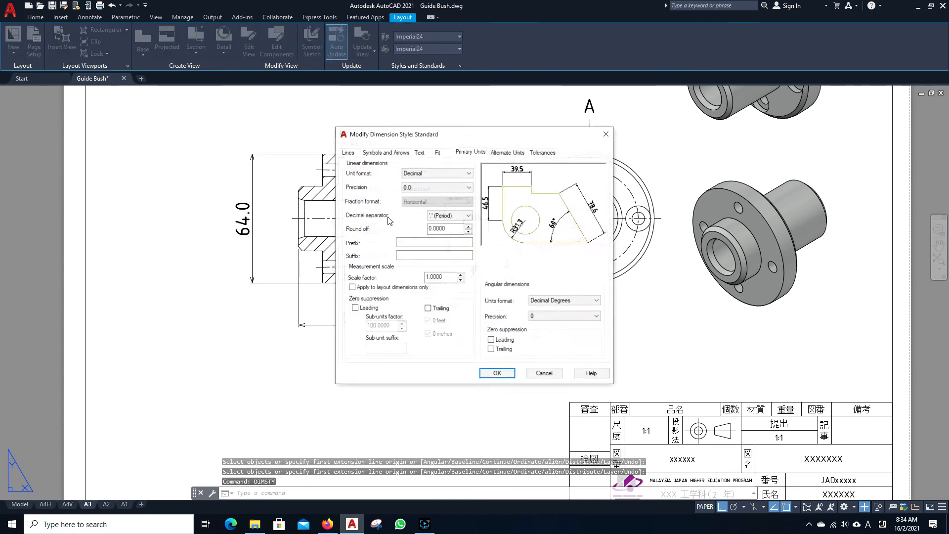
pyautogui.click(419, 153)
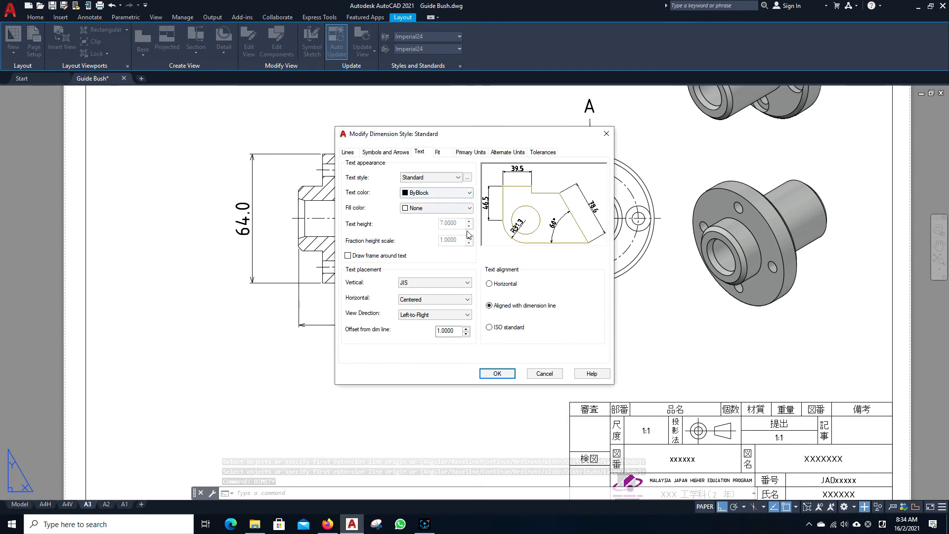
pyautogui.click(467, 177)
pyautogui.doubleClick(536, 260)
pyautogui.write('3')
pyautogui.press('Return')
pyautogui.click(561, 347)
pyautogui.click(497, 373)
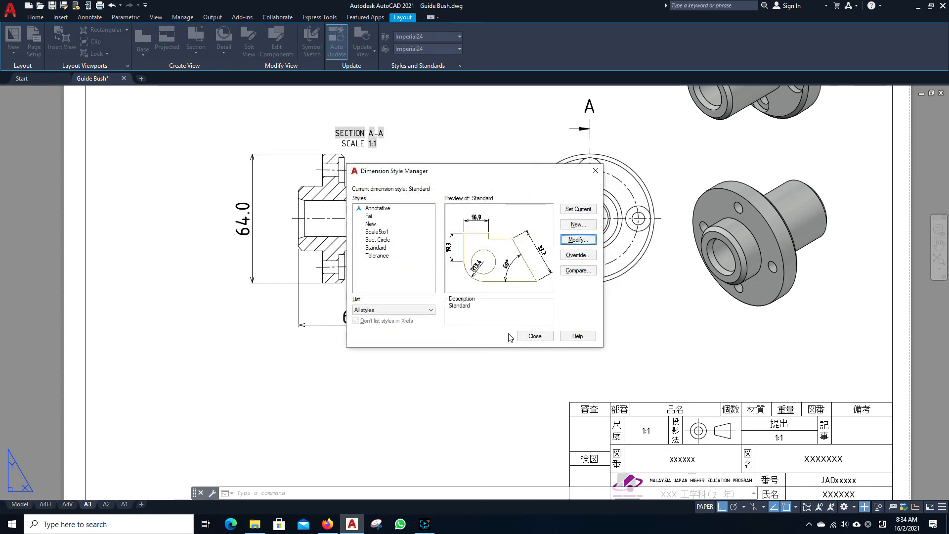
pyautogui.click(535, 337)
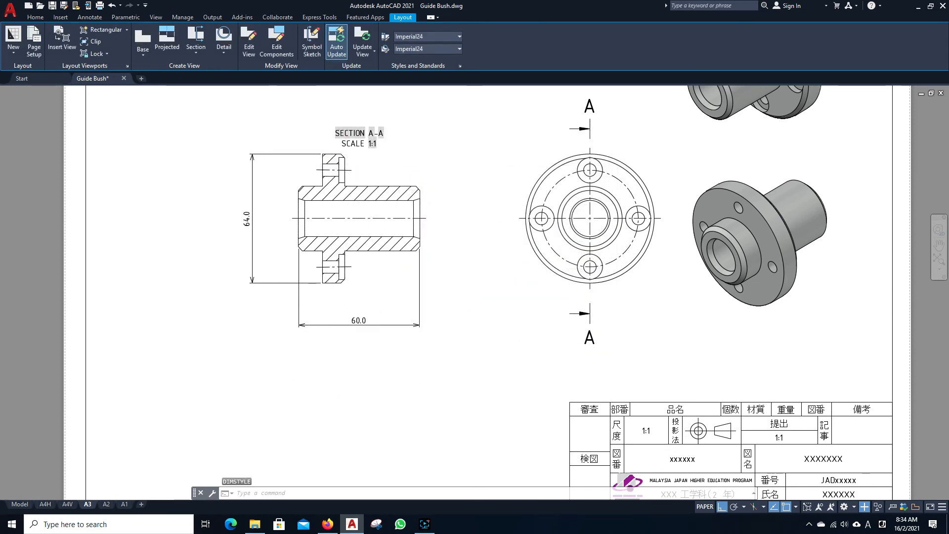
# Step: Set the precision of both the flange diameter and overall length dimensions to zero decimal places
pyautogui.scroll(-2, 327, 328)
pyautogui.scroll(2, 318, 320)
pyautogui.moveTo(335, 378); pyautogui.dragTo(362, 448, button='middle')
pyautogui.press('Escape')
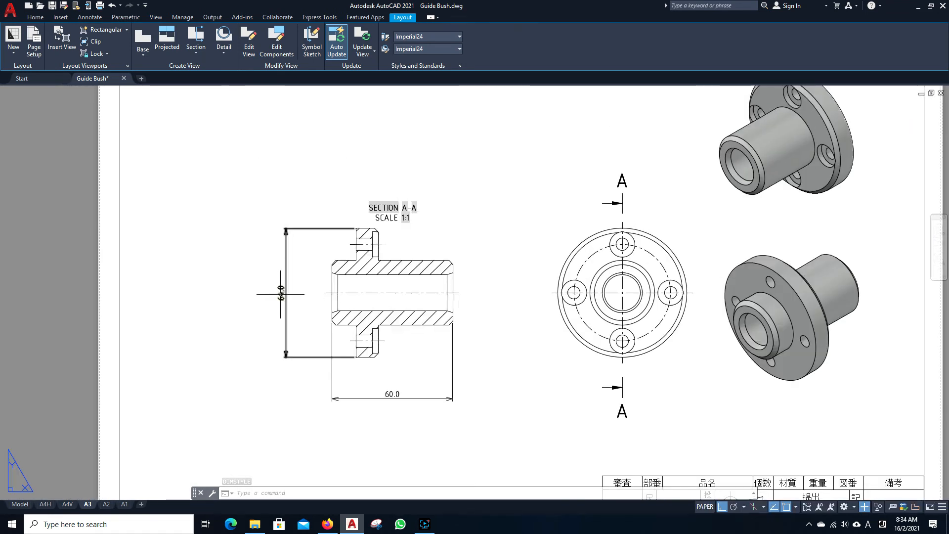
pyautogui.click(281, 293)
pyautogui.click(388, 394)
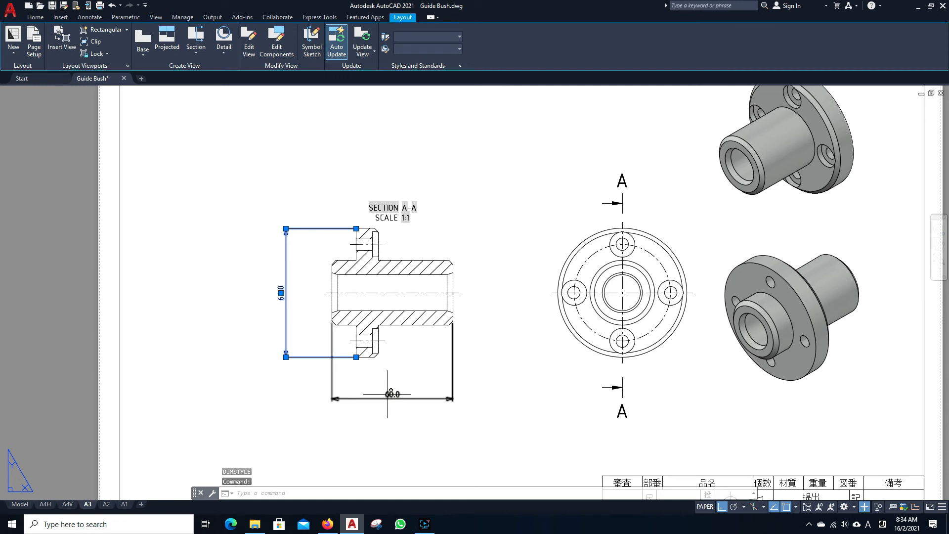
pyautogui.rightClick(388, 394)
pyautogui.moveTo(483, 163)
pyautogui.click(512, 164)
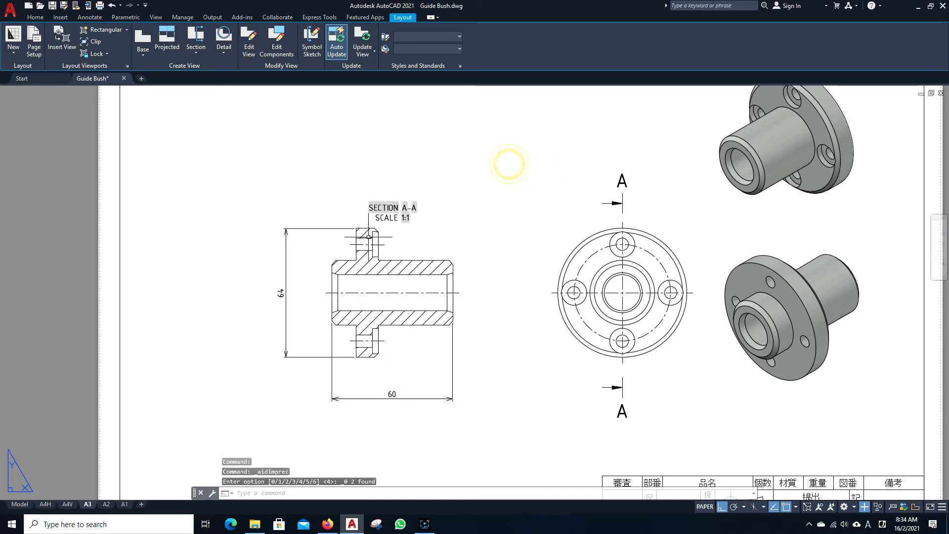
# Step: Add a diameter symbol in front of the flange's vertical dimension text beside section view A-A
pyautogui.click(281, 293)
pyautogui.doubleClick(280, 293)
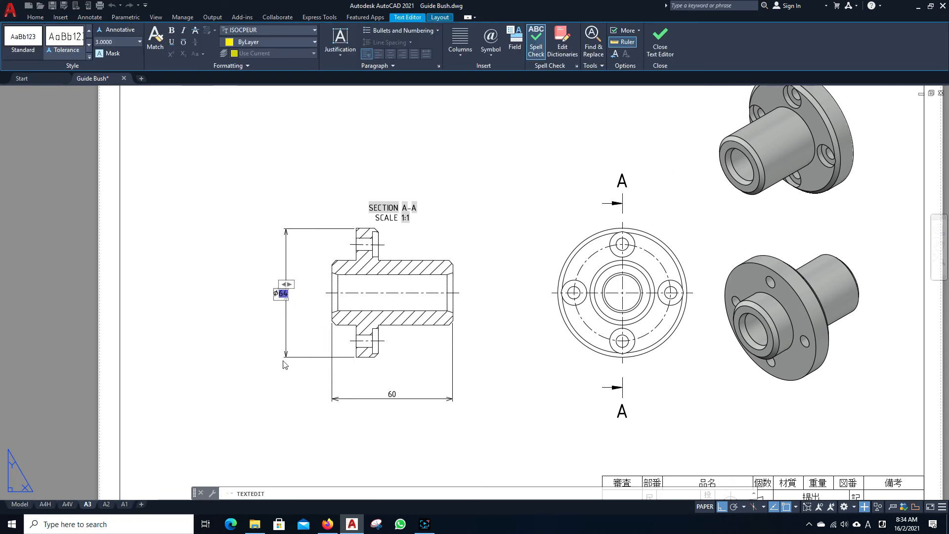
pyautogui.click(248, 397)
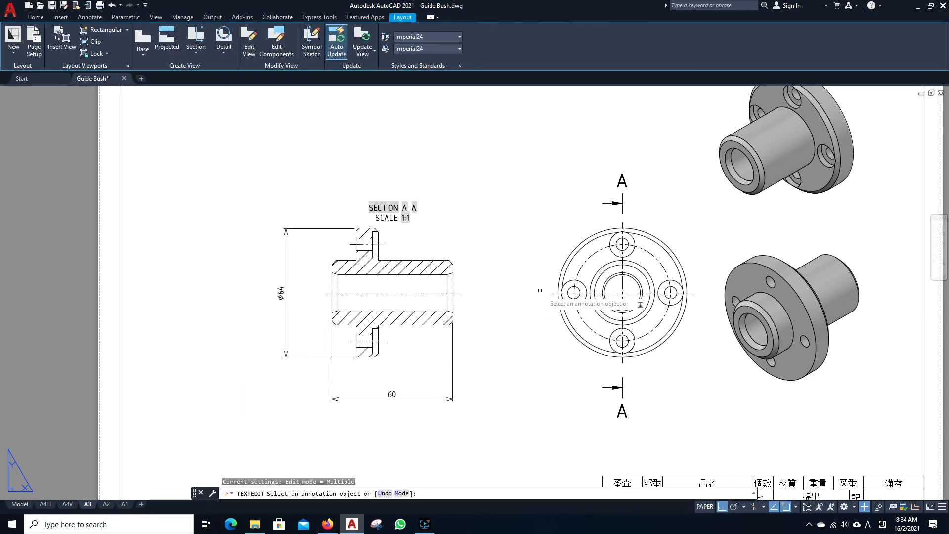
pyautogui.press('Escape')
# Step: Plot the A3 layout with its current page settings and start the output as a PDF file
pyautogui.scroll(-2, 540, 290)
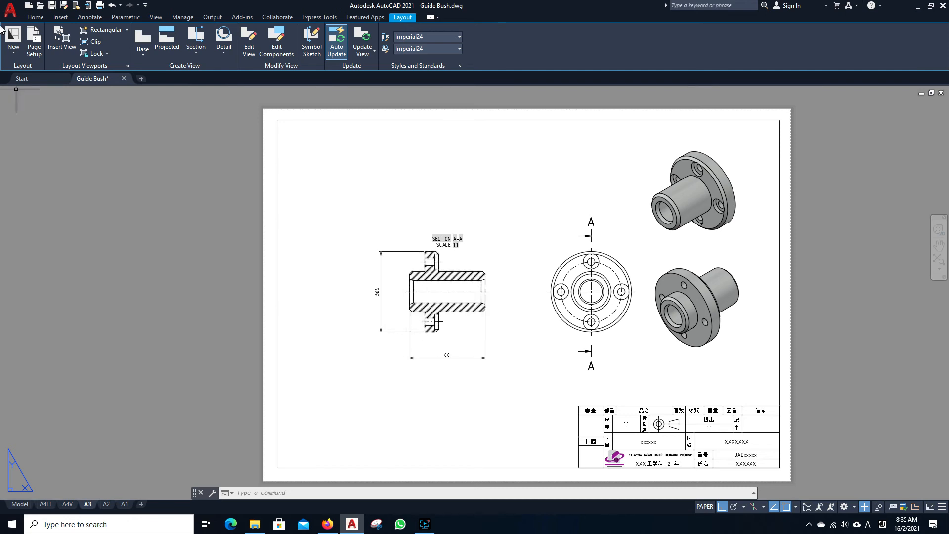
pyautogui.click(10, 9)
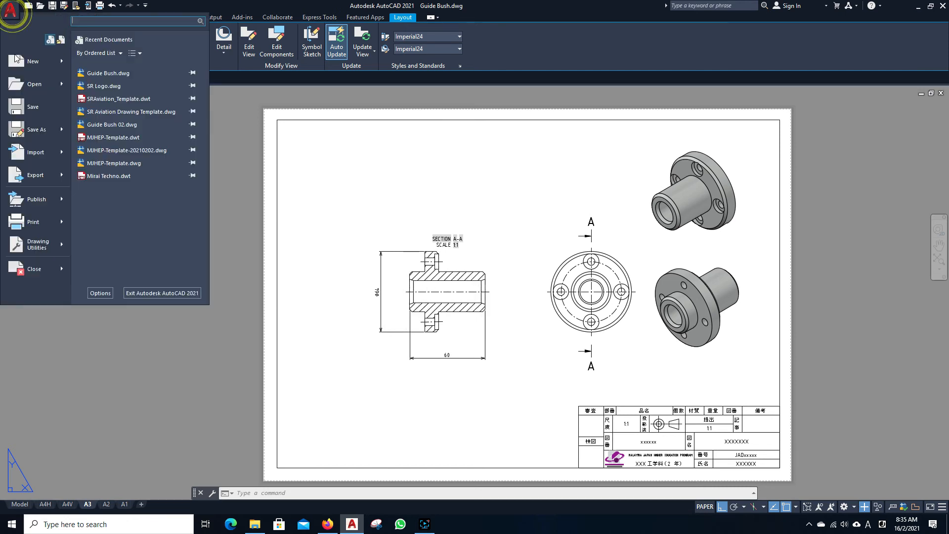
pyautogui.click(33, 221)
pyautogui.click(385, 284)
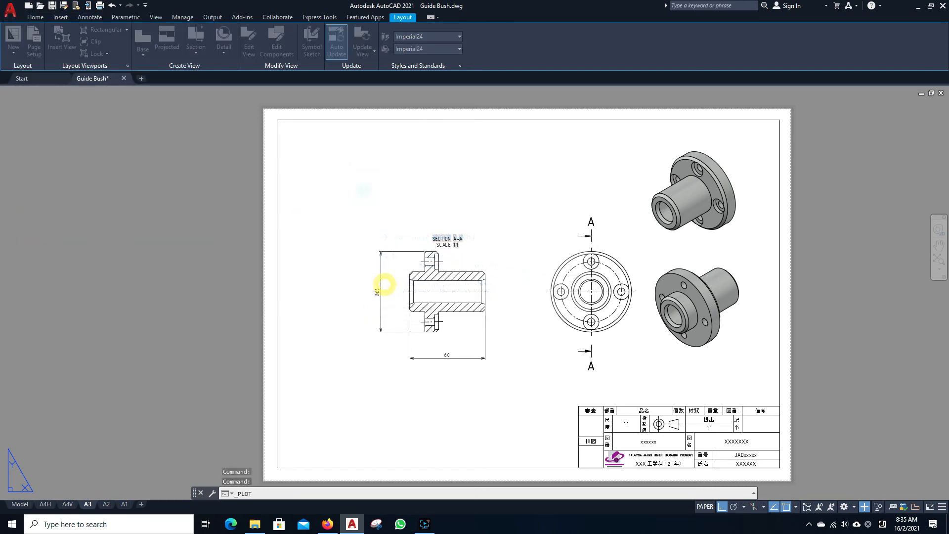
pyautogui.click(533, 381)
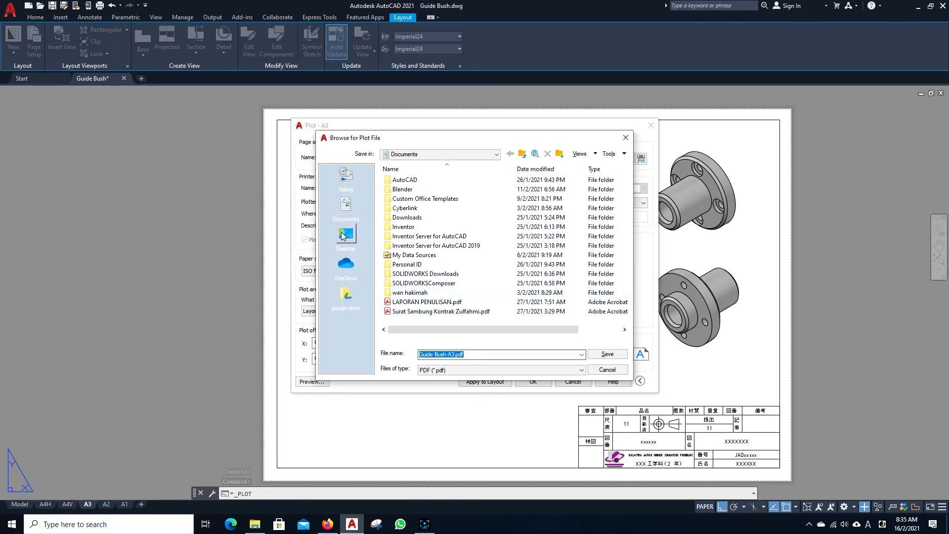
# Step: Save the plot as Guide Bush.pdf in the 01. AutoCAD\Guide Bush folder on Local Disk (D:)
pyautogui.click(344, 234)
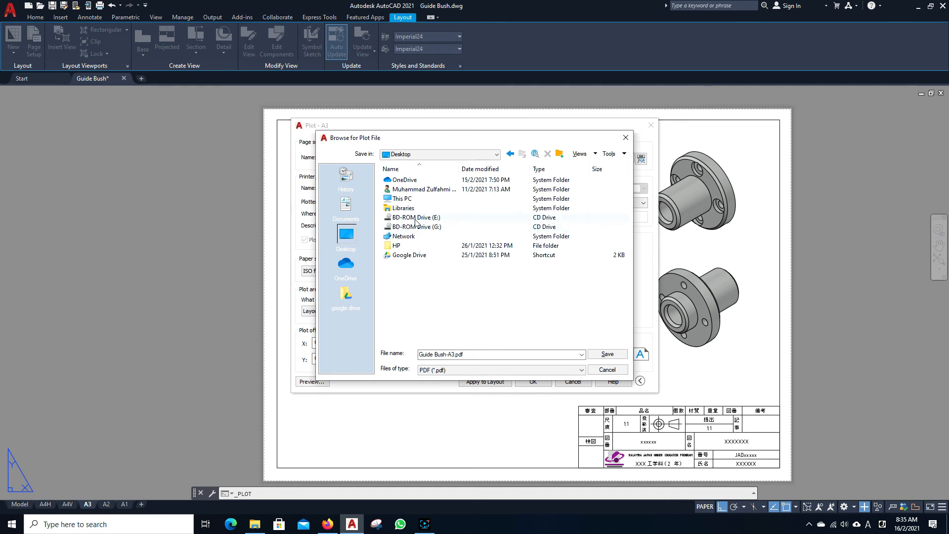
pyautogui.doubleClick(402, 198)
pyautogui.doubleClick(401, 282)
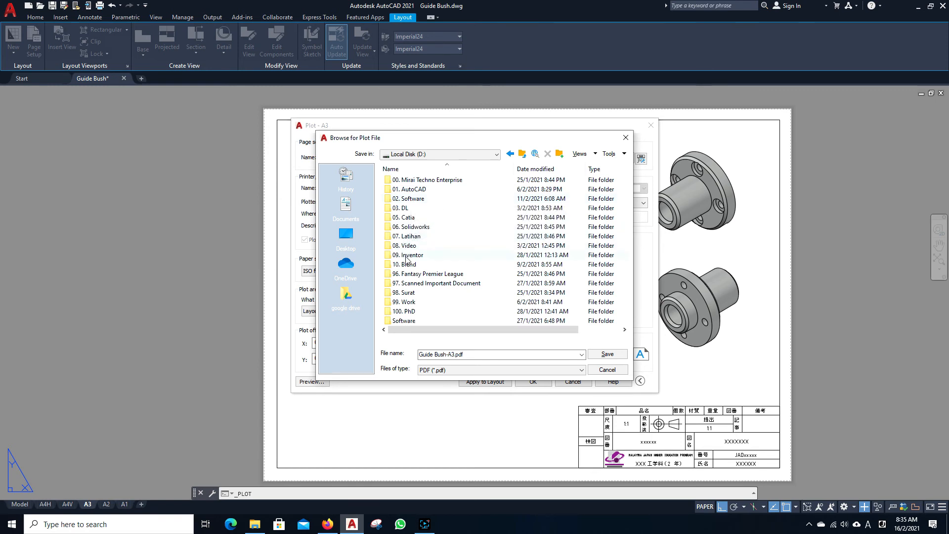
pyautogui.doubleClick(415, 190)
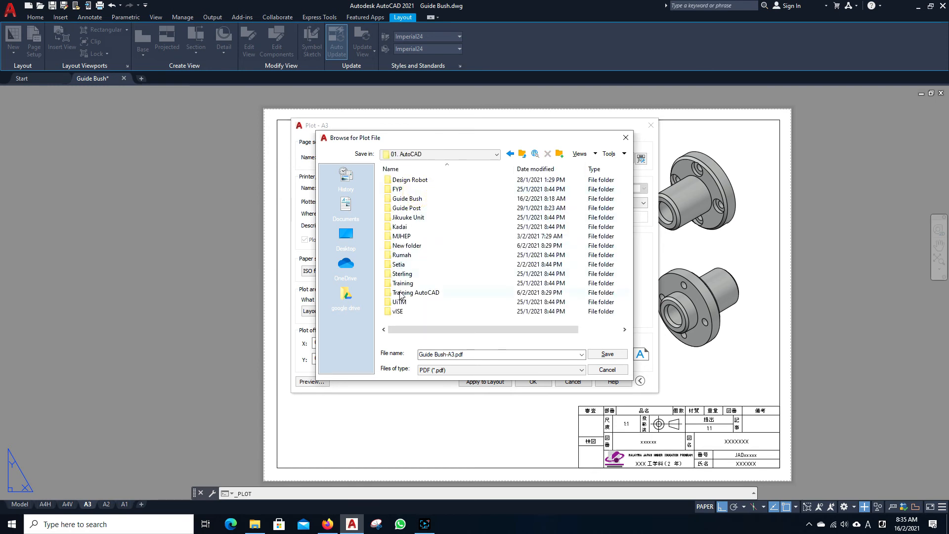
pyautogui.doubleClick(406, 199)
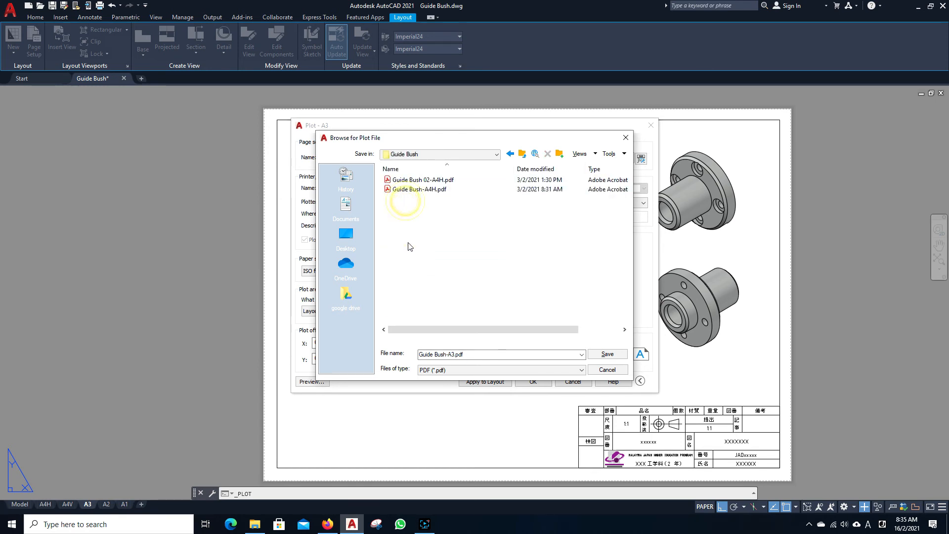
pyautogui.tripleClick(455, 355)
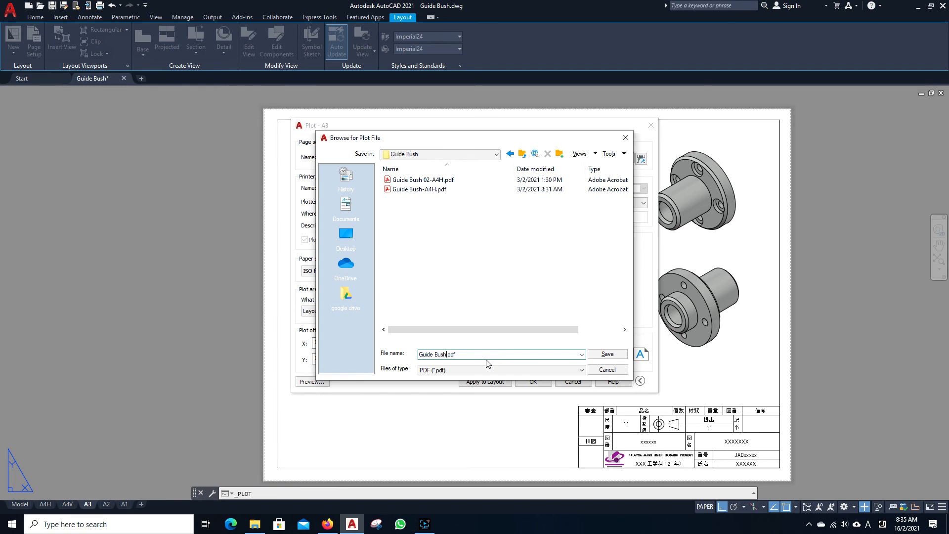
pyautogui.press('Return')
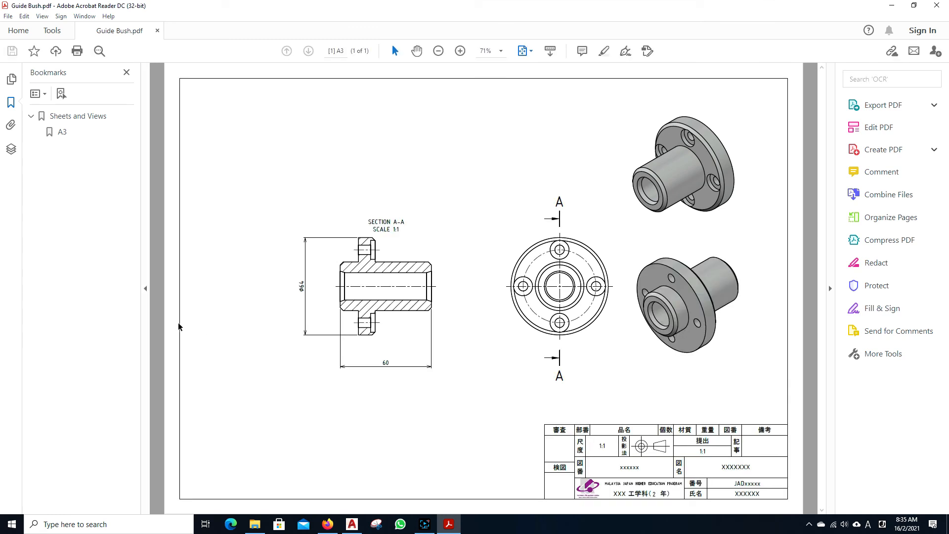
# Step: Examine the plotted PDF's views and dimensions up close with the side panes hidden, and fit the whole page again
pyautogui.click(147, 313)
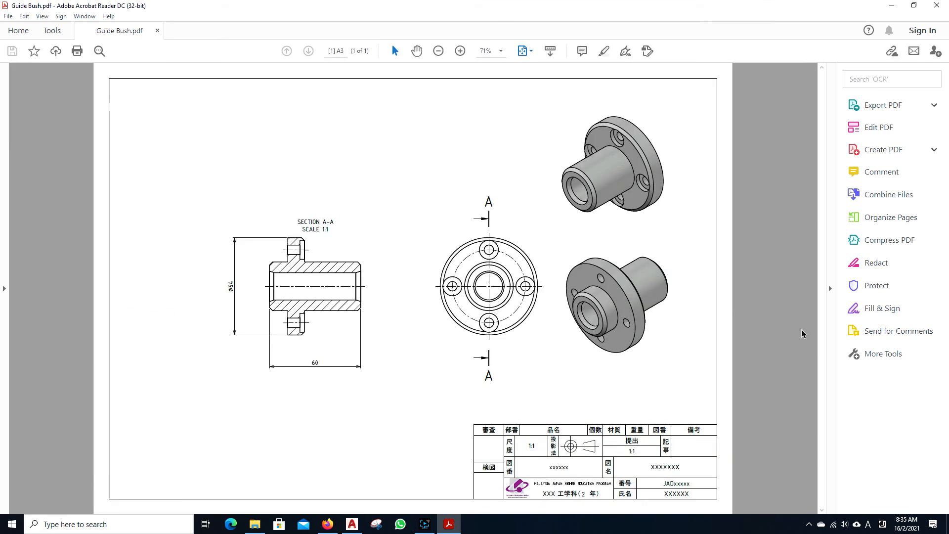
pyautogui.click(827, 329)
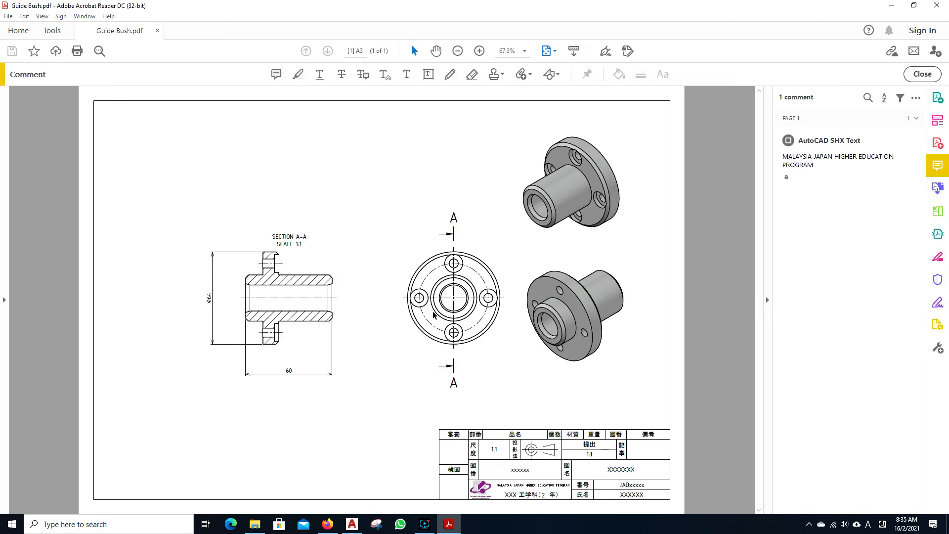
pyautogui.keyDown('ctrl'); pyautogui.scroll(3, 434, 314); pyautogui.keyUp('ctrl')
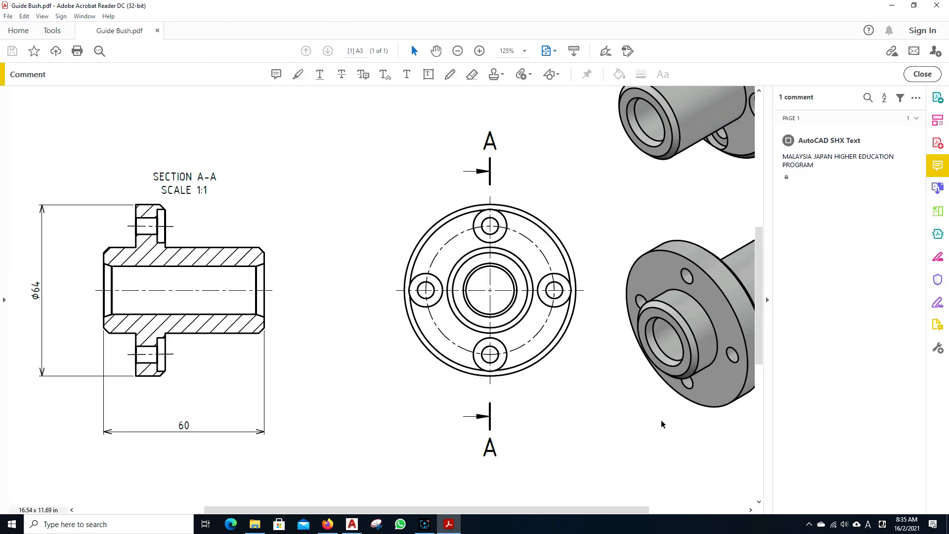
pyautogui.click(768, 372)
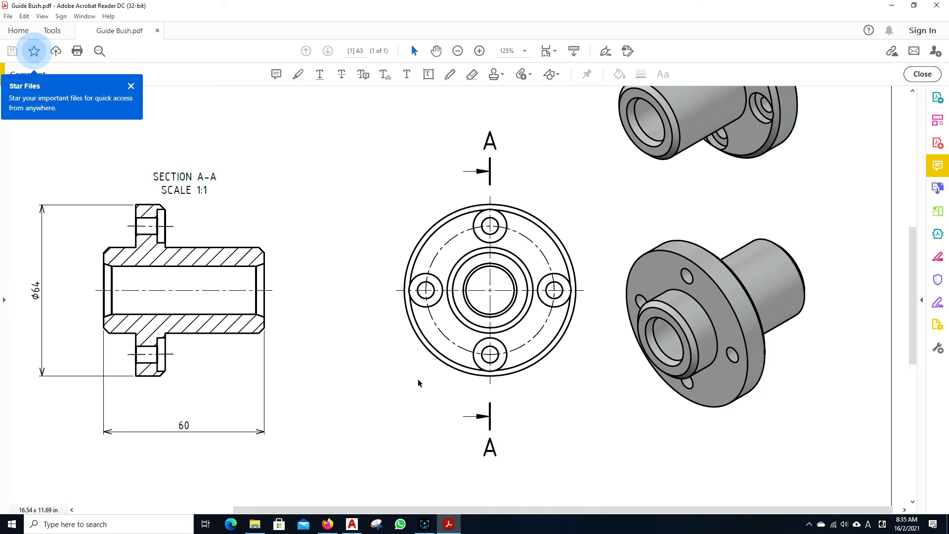
pyautogui.scroll(3, 626, 368)
pyautogui.scroll(3, 626, 369)
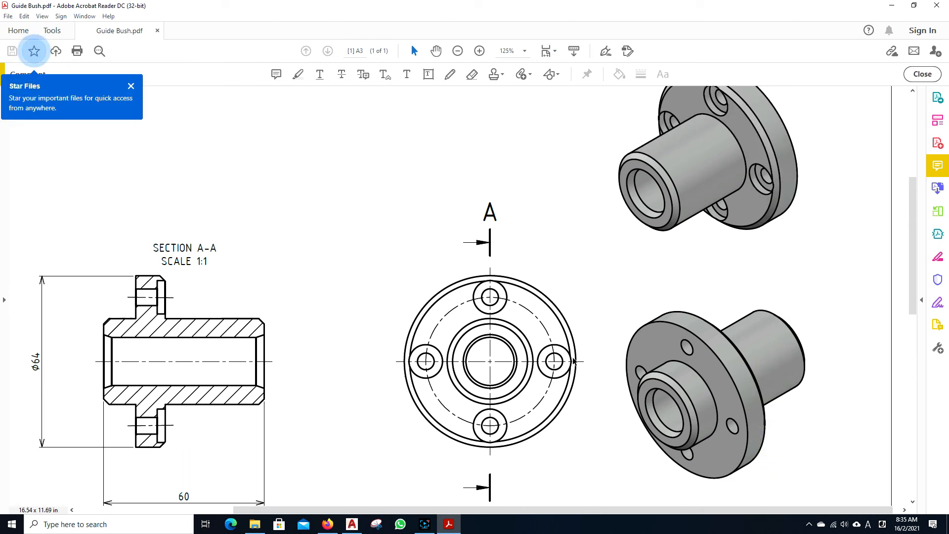
pyautogui.scroll(-4, 572, 359)
pyautogui.scroll(-2, 562, 354)
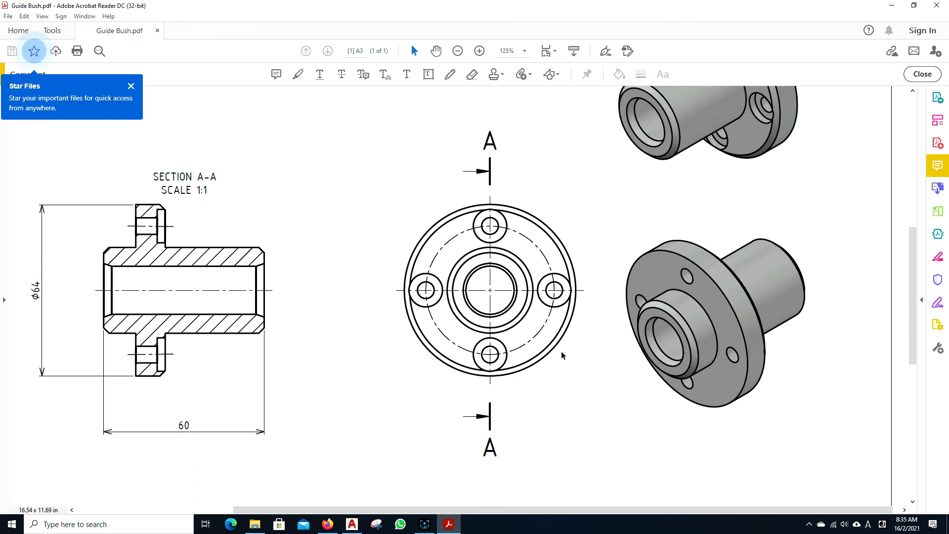
pyautogui.hotkey('ctrl', '0')
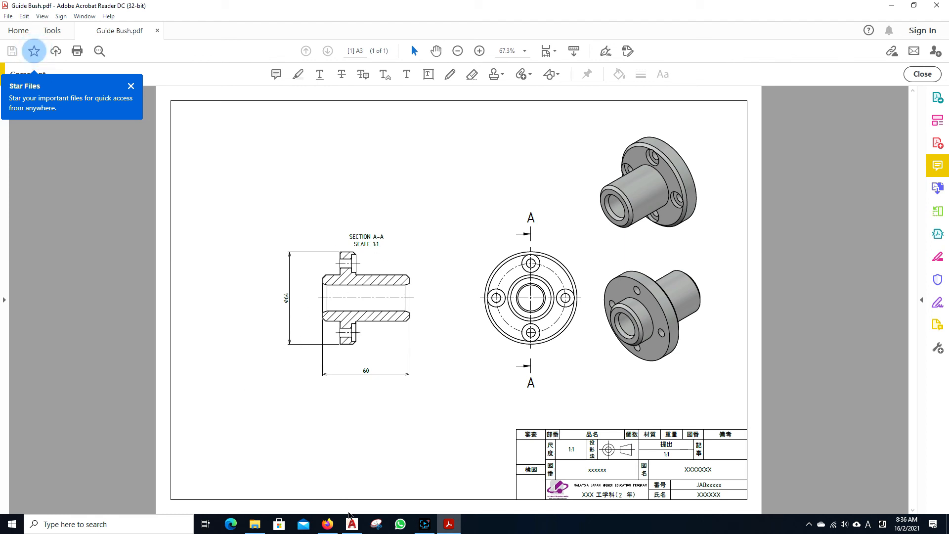
pyautogui.moveTo(349, 526)
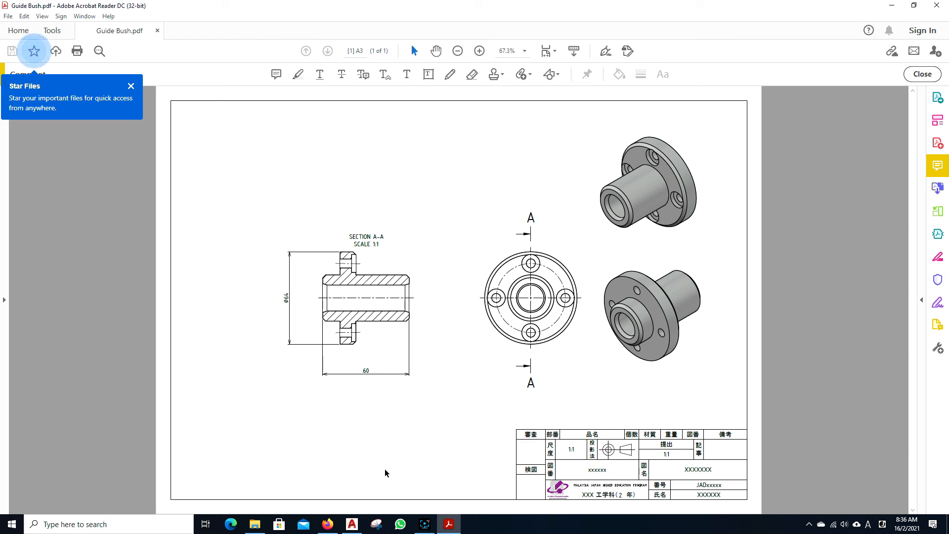
pyautogui.moveTo(425, 528)
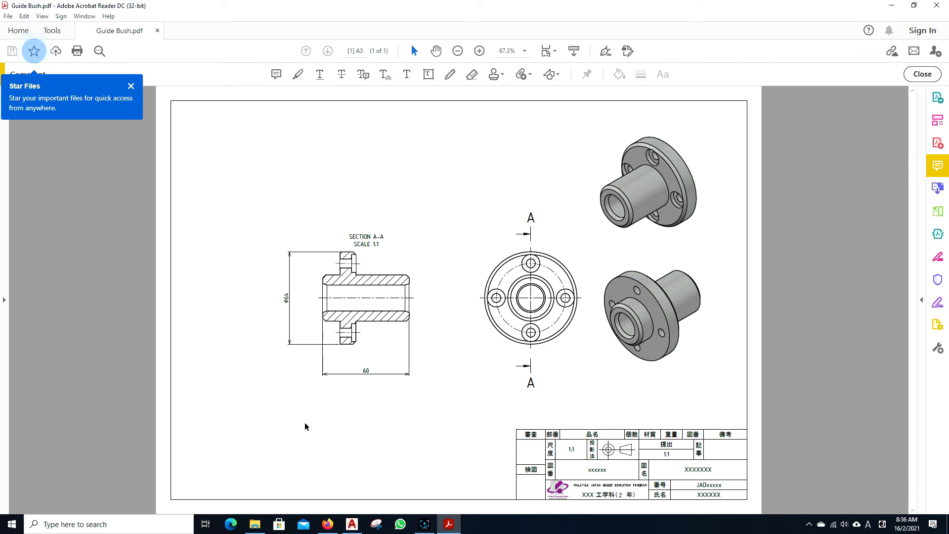
pyautogui.click(425, 525)
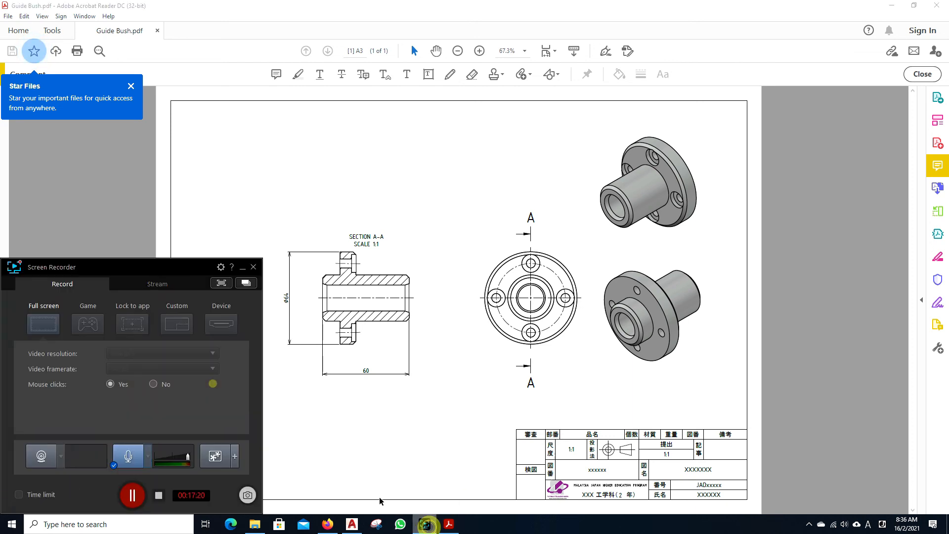
pyautogui.click(426, 526)
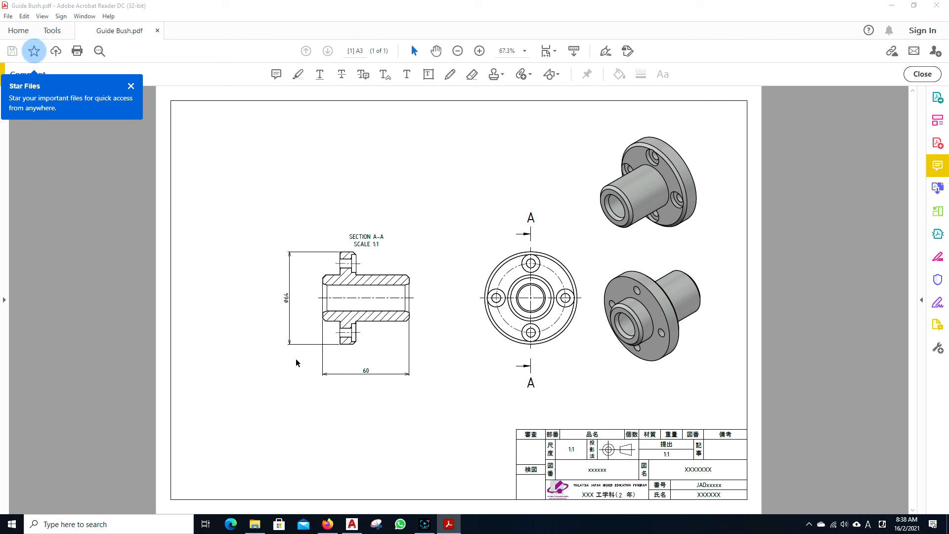
pyautogui.click(424, 525)
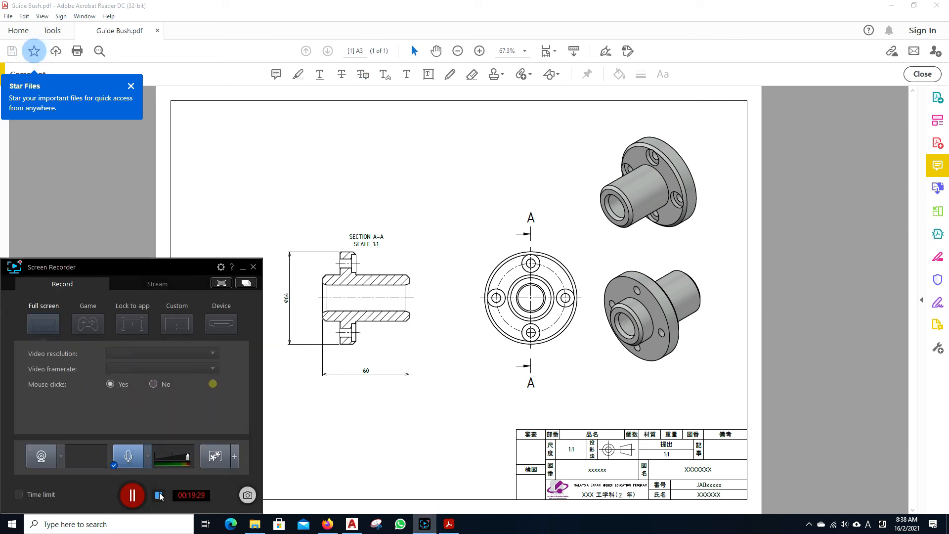